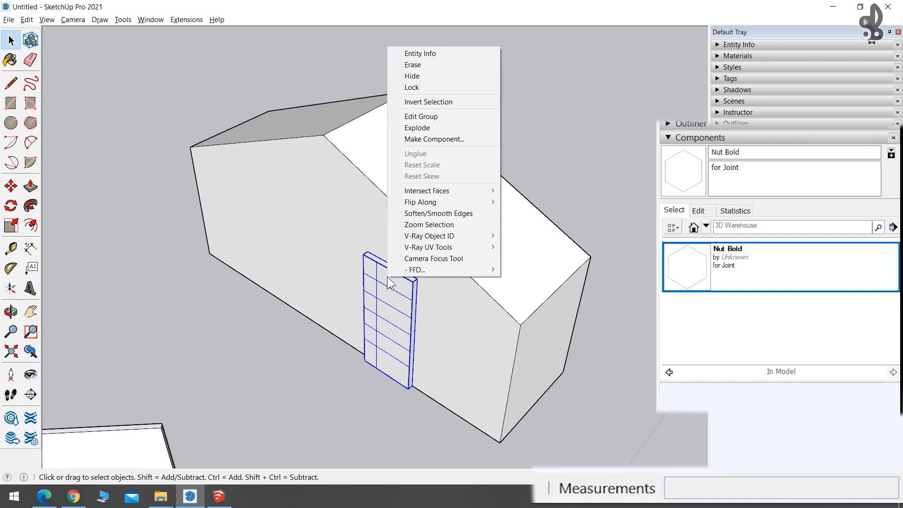
# Convert the door group on the house wall into a component named "Door" with gluing set to None.
pyautogui.click(365, 296)
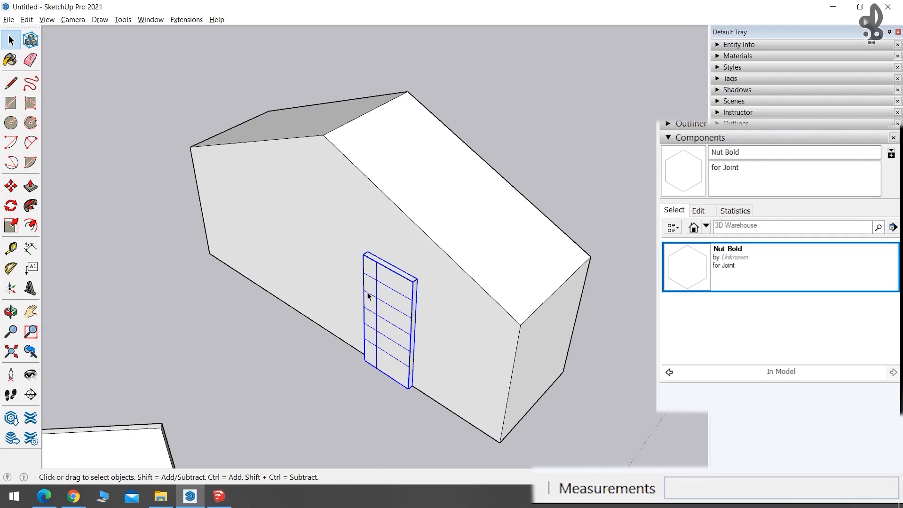
pyautogui.click(381, 290)
pyautogui.press('g')
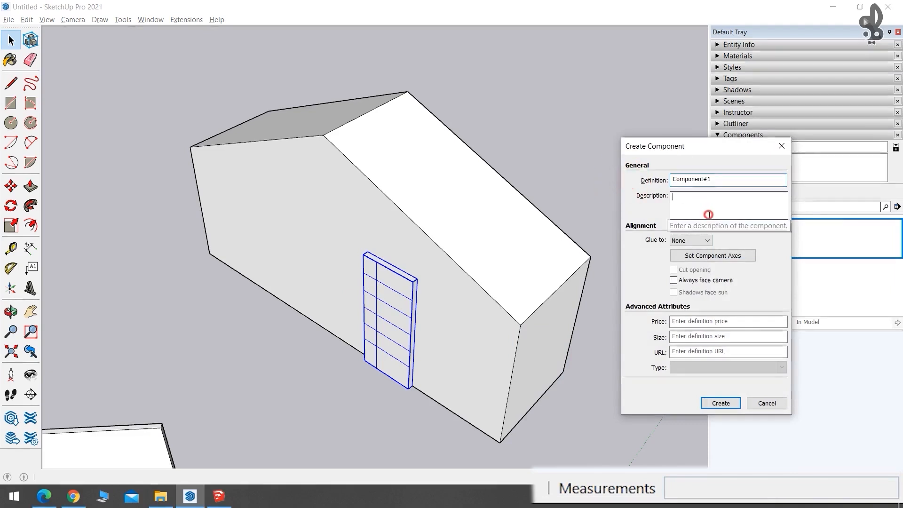
pyautogui.write('Door')
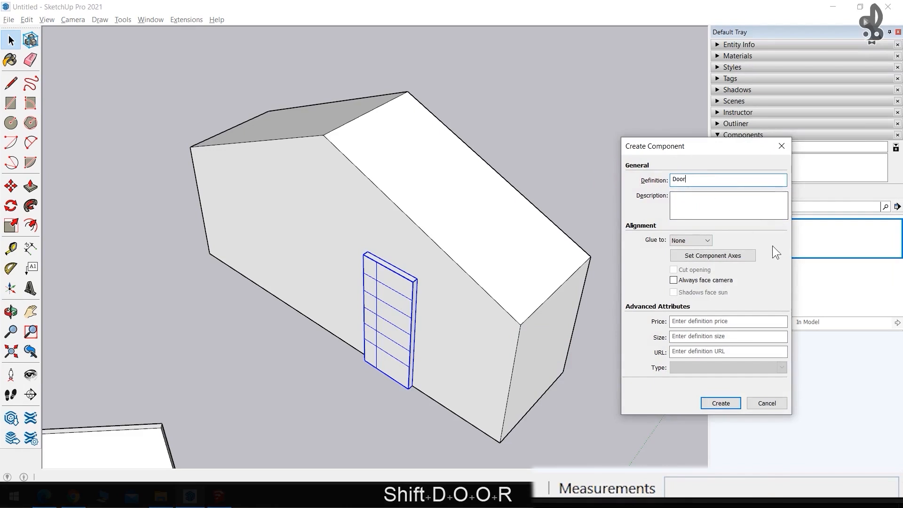
pyautogui.click(694, 240)
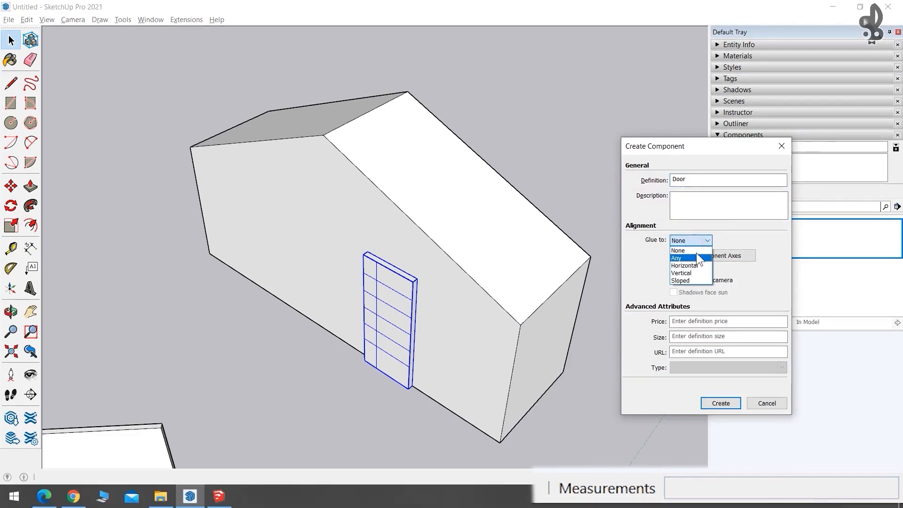
pyautogui.click(690, 240)
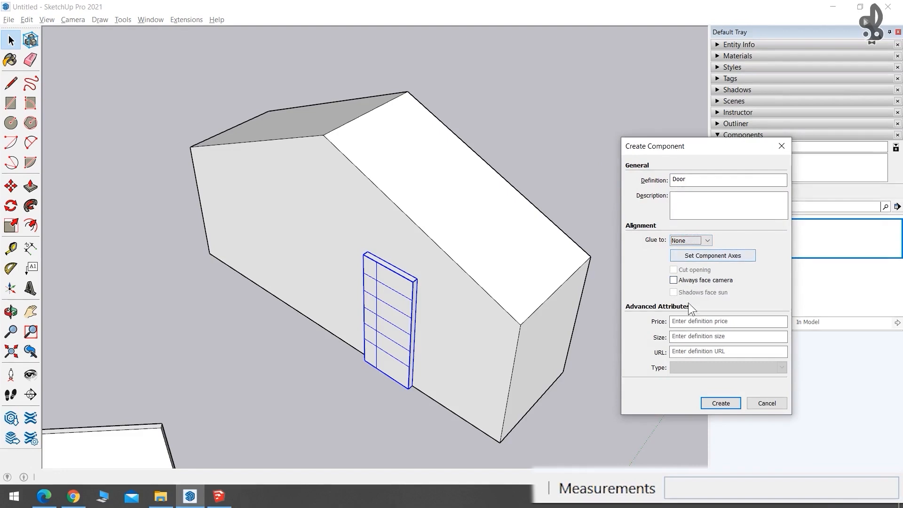
pyautogui.click(715, 403)
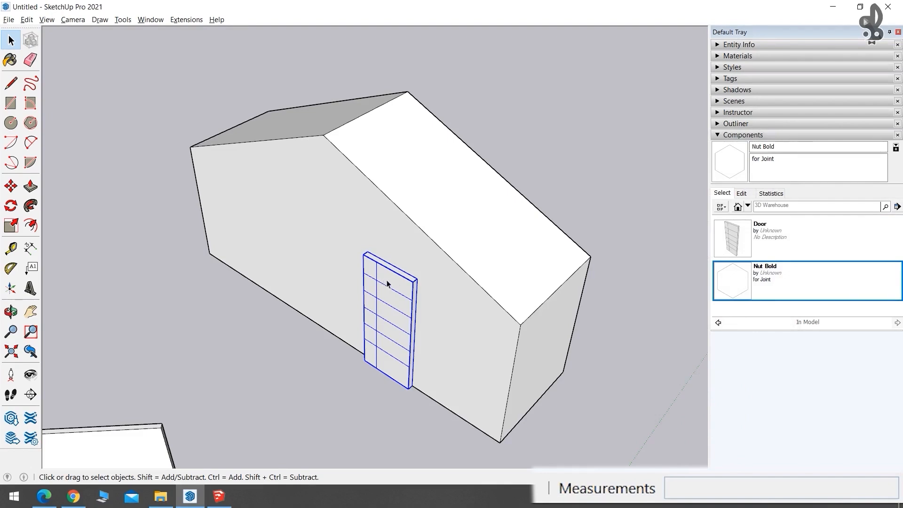
pyautogui.click(732, 232)
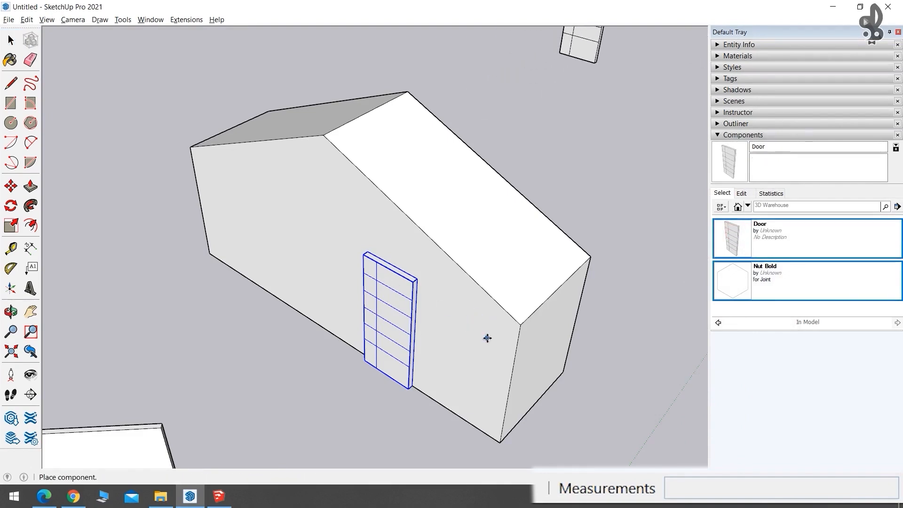
pyautogui.press('Escape')
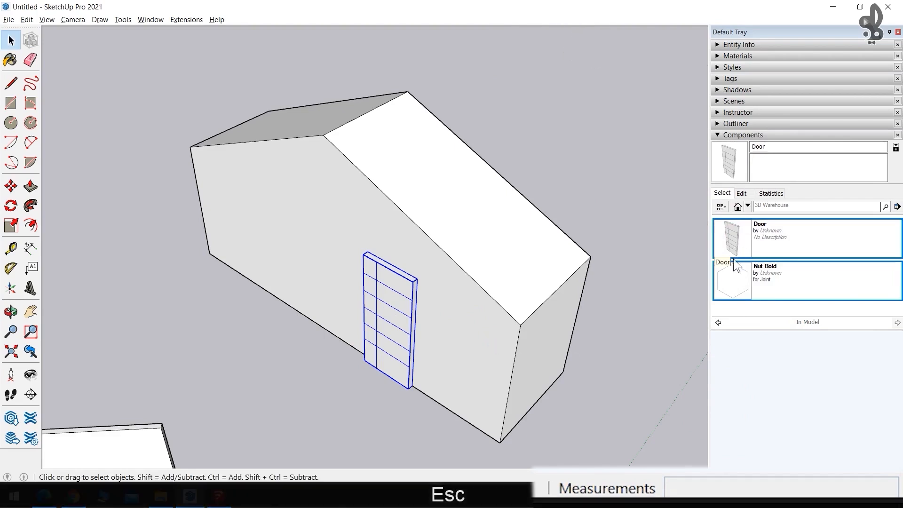
# Save the Door component to the Desktop as Door.skp in SketchUp Version 2020 format.
pyautogui.rightClick(382, 286)
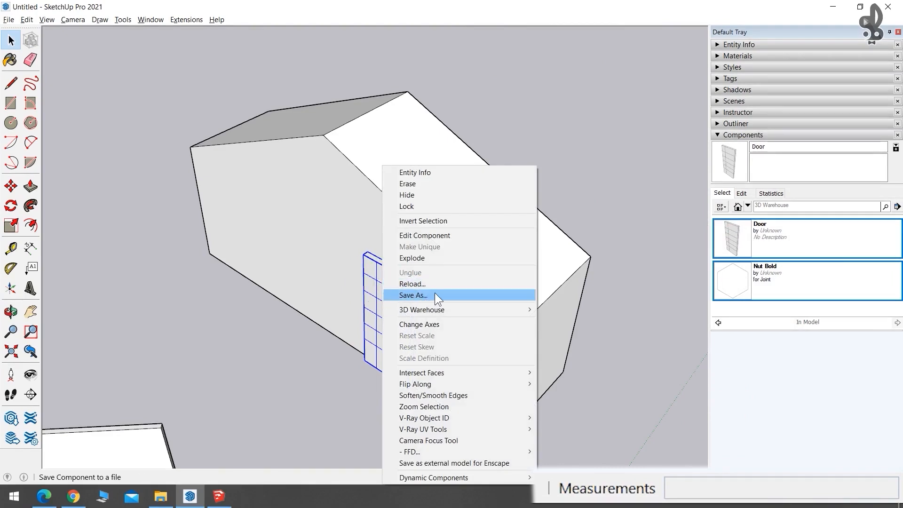
pyautogui.click(435, 292)
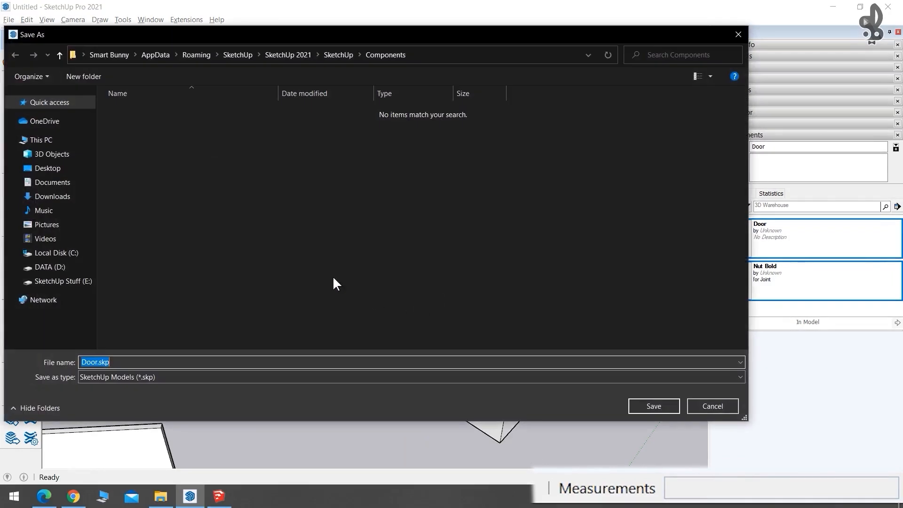
pyautogui.click(45, 200)
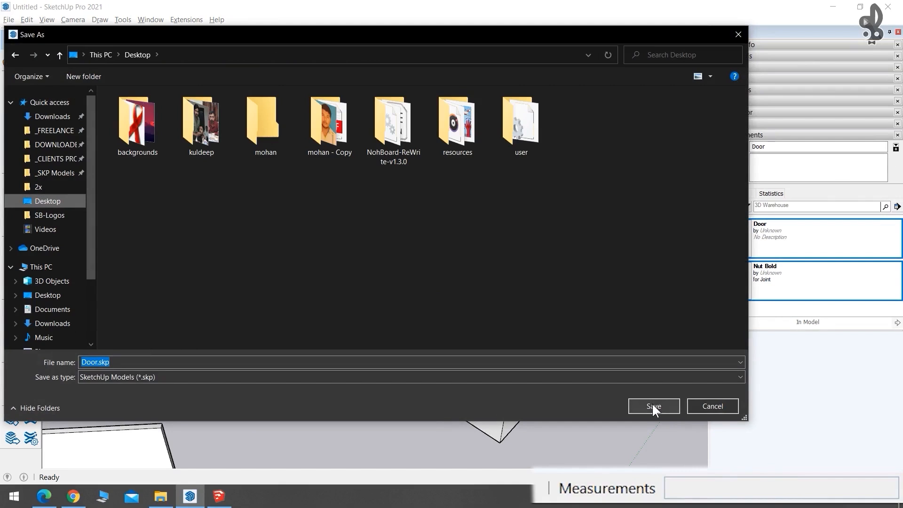
pyautogui.click(402, 377)
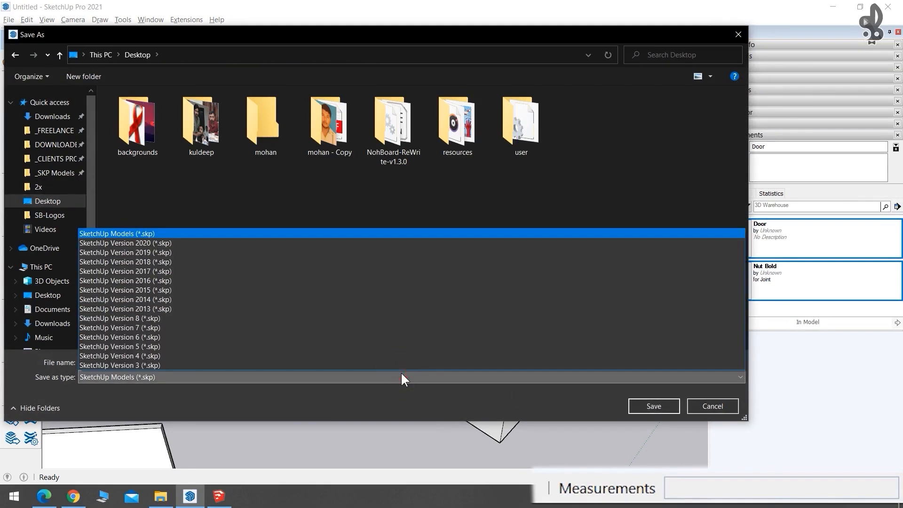
pyautogui.click(401, 377)
pyautogui.click(177, 377)
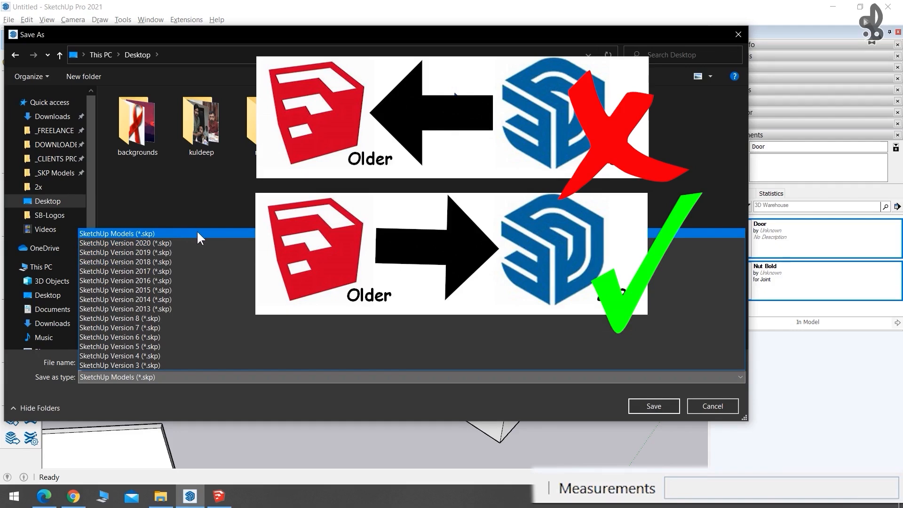
pyautogui.click(144, 244)
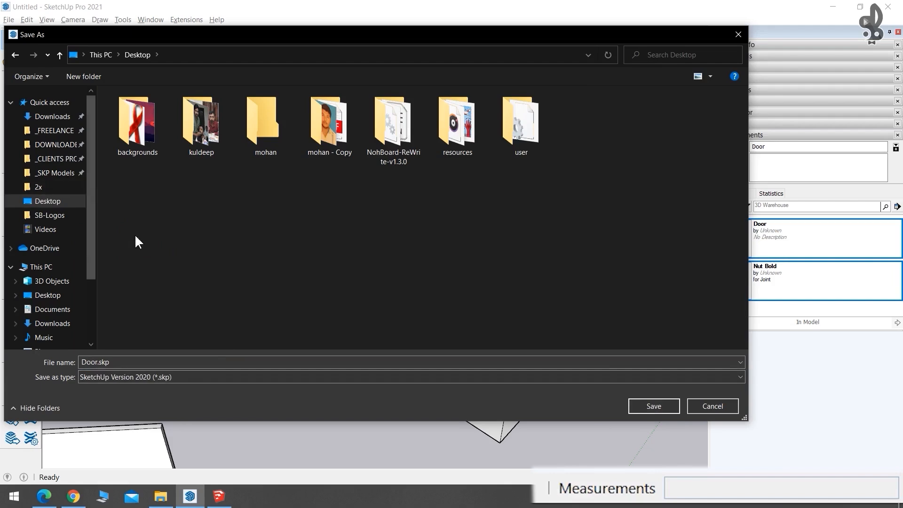
pyautogui.click(659, 407)
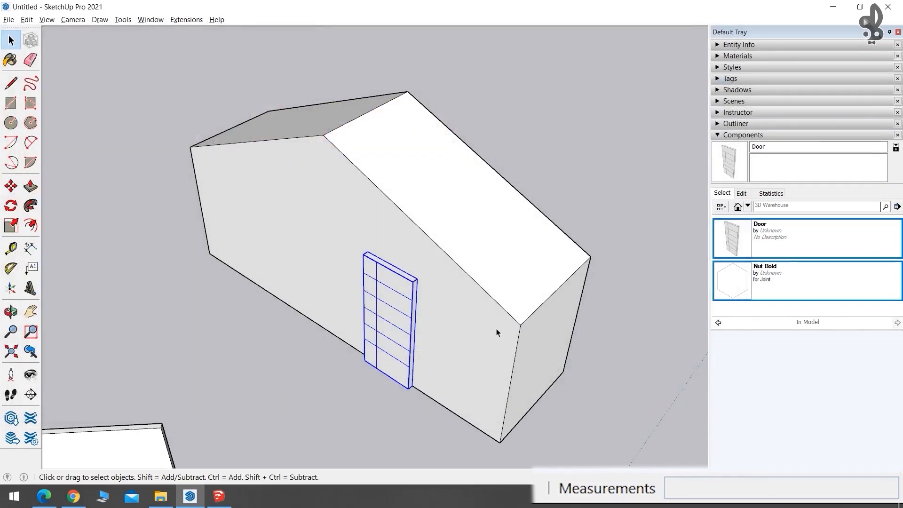
# Check the saved Door.skp file on the desktop, then return to the SketchUp model.
pyautogui.press('super+d')
pyautogui.click(370, 320)
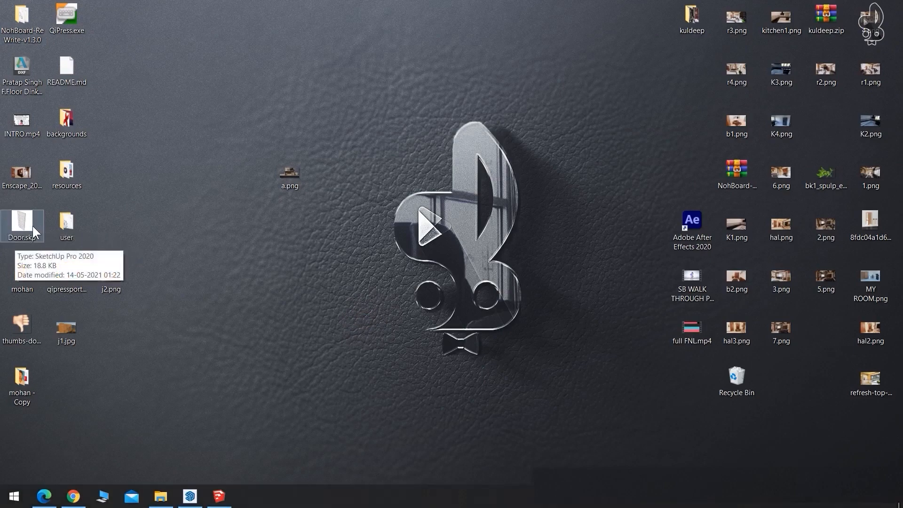
pyautogui.hotkey('alt', 'Tab')
# Examine the house with its door and the bolted plates from several angles.
pyautogui.scroll(-3, 315, 123)
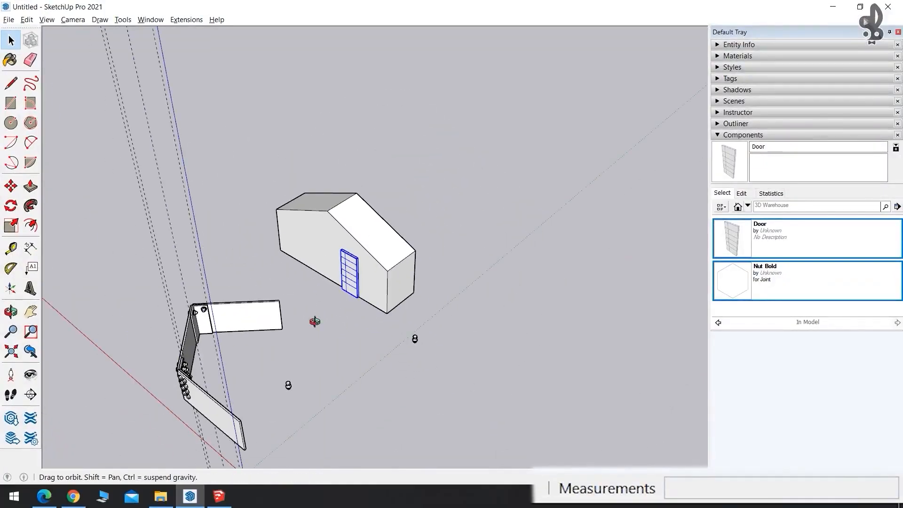
pyautogui.moveTo(326, 329); pyautogui.dragTo(157, 246, button='middle')
pyautogui.scroll(3, 237, 294)
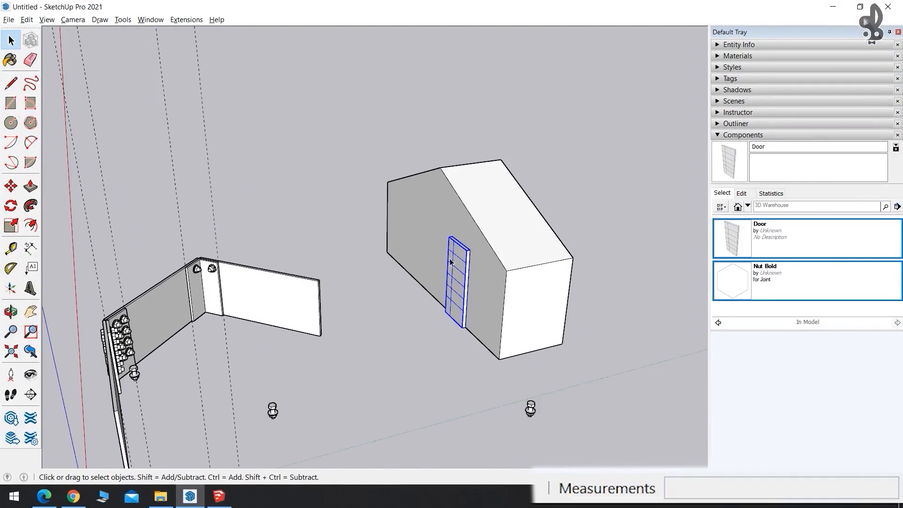
pyautogui.click(459, 285)
pyautogui.click(419, 318)
pyautogui.moveTo(420, 318); pyautogui.dragTo(658, 194, button='middle')
pyautogui.scroll(-2, 509, 179)
pyautogui.moveTo(509, 179); pyautogui.dragTo(344, 266, button='middle')
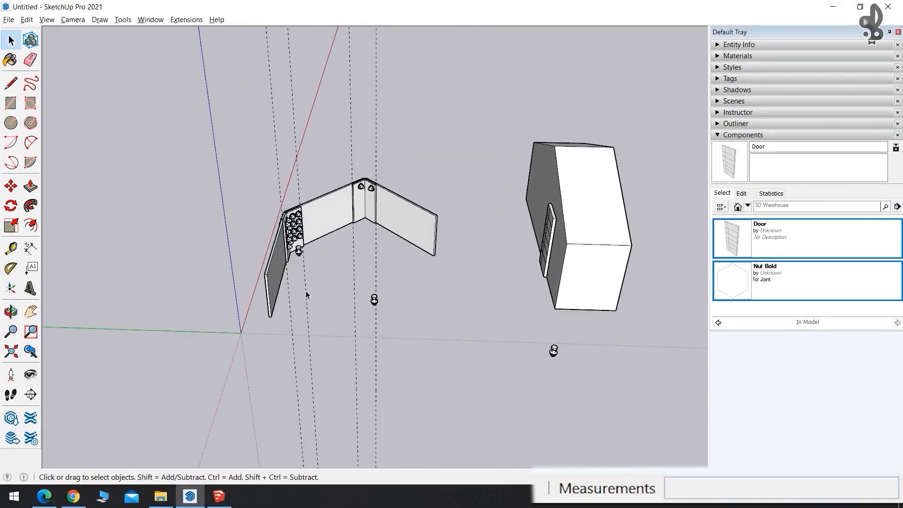
pyautogui.scroll(-2, 201, 299)
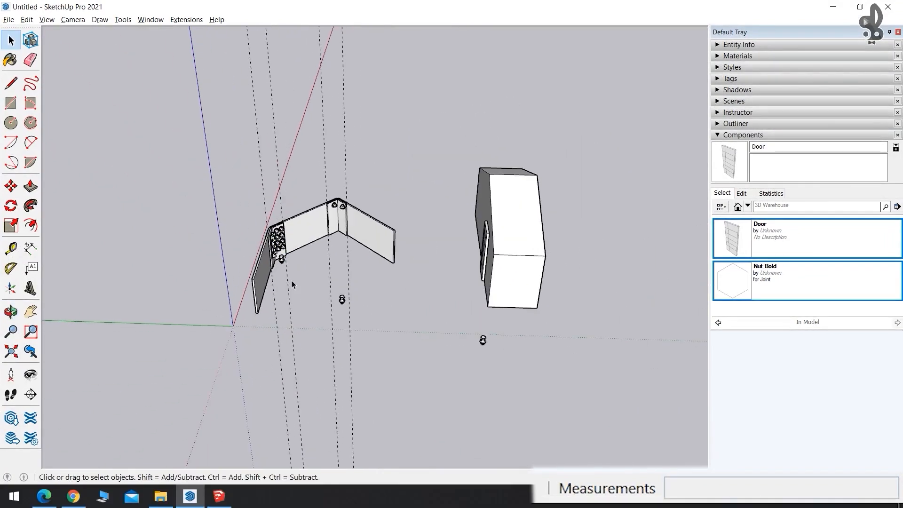
# Start a new model and discard the changes to the current one.
pyautogui.click(12, 20)
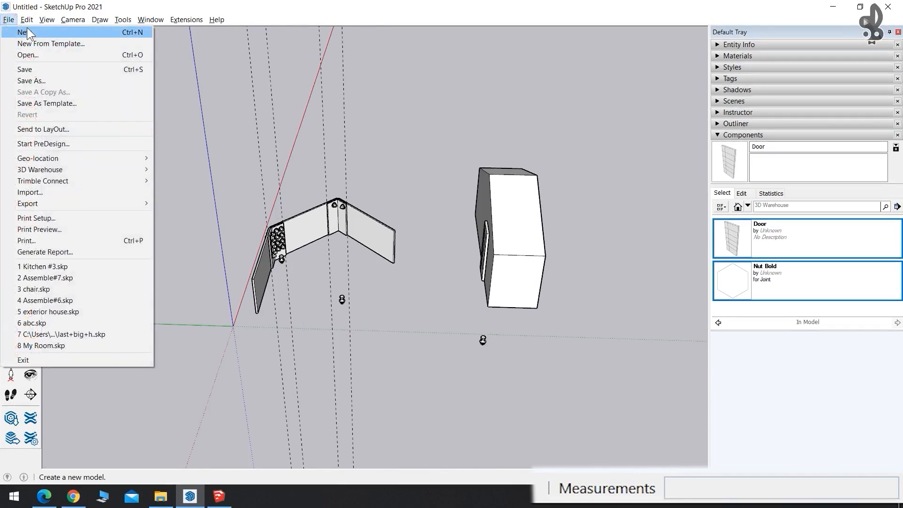
pyautogui.click(19, 32)
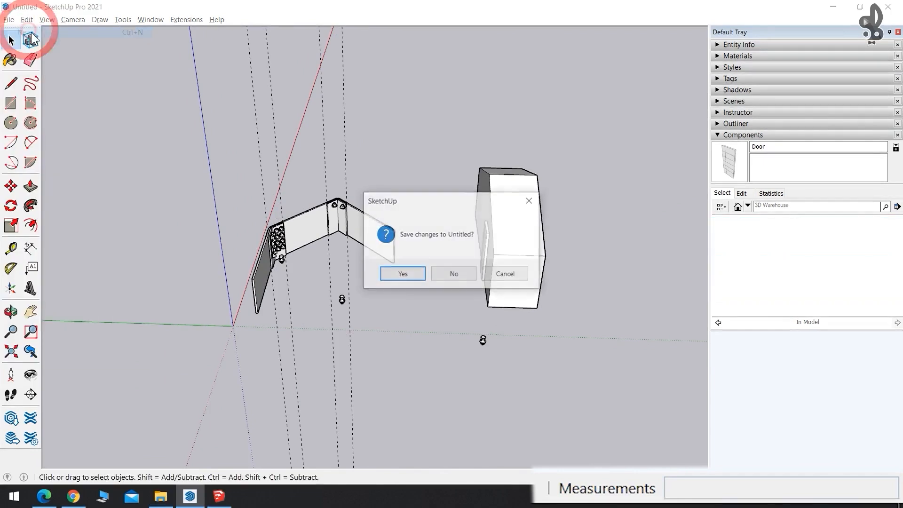
pyautogui.click(457, 274)
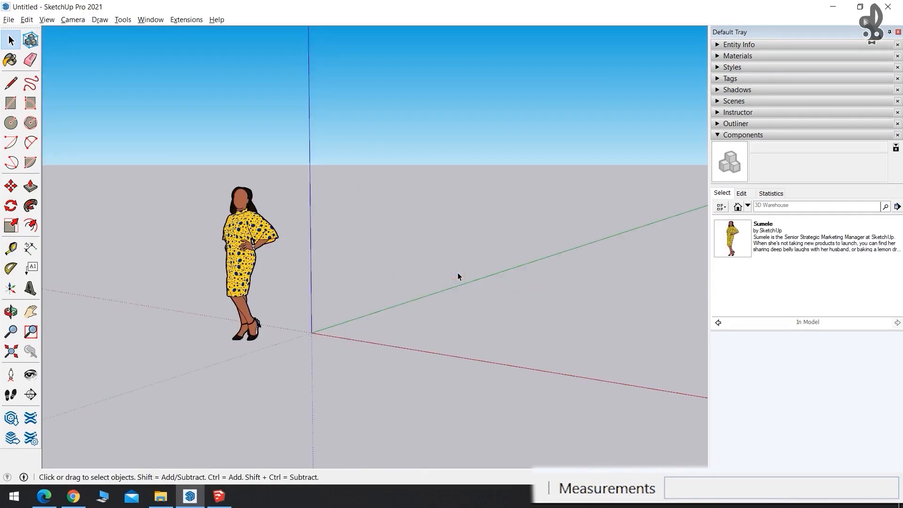
# Draw a narrow rectangle on the ground beside the standing figure, near the origin.
pyautogui.scroll(-2, 213, 283)
pyautogui.moveTo(276, 256); pyautogui.dragTo(134, 328, button='middle')
pyautogui.scroll(4, 252, 233)
pyautogui.moveTo(227, 134); pyautogui.dragTo(392, 371)
pyautogui.moveTo(306, 231); pyautogui.dragTo(325, 307, button='middle')
pyautogui.press('r')
pyautogui.click(375, 324)
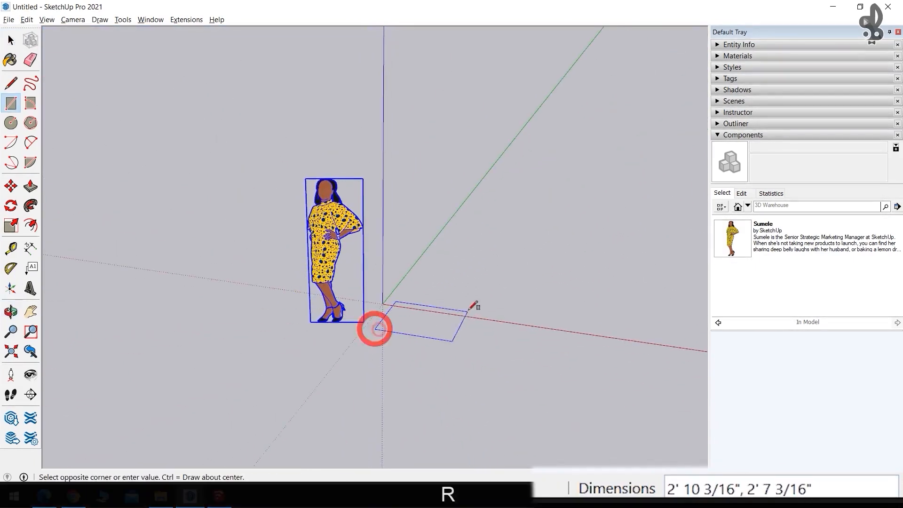
pyautogui.click(442, 331)
# Push/Pull the rectangle upward into a door-like box about as tall as the figure.
pyautogui.press('p')
pyautogui.click(414, 330)
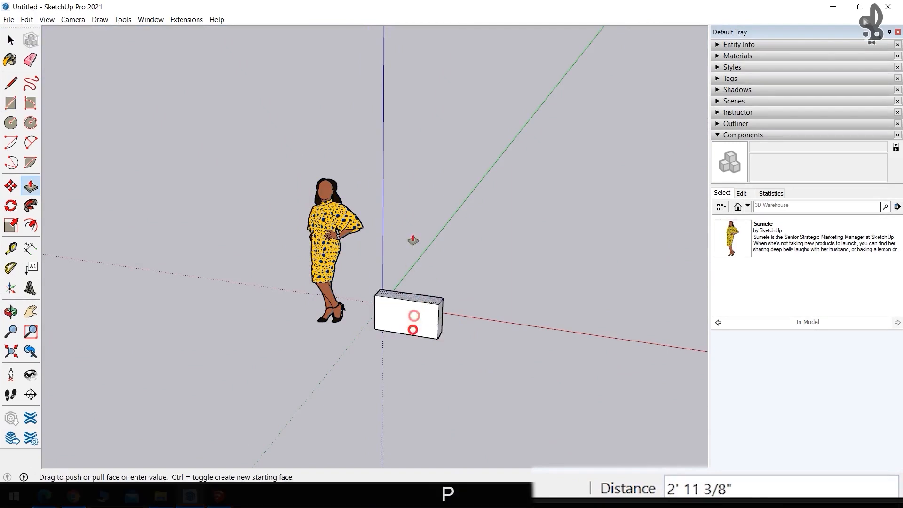
pyautogui.click(415, 190)
pyautogui.press('space')
# Make the whole box a component named "as" with Always face camera and Shadows face sun enabled.
pyautogui.click(419, 260)
pyautogui.moveTo(463, 394); pyautogui.dragTo(35, 372, button='middle')
pyautogui.moveTo(452, 352); pyautogui.dragTo(544, 302, button='middle')
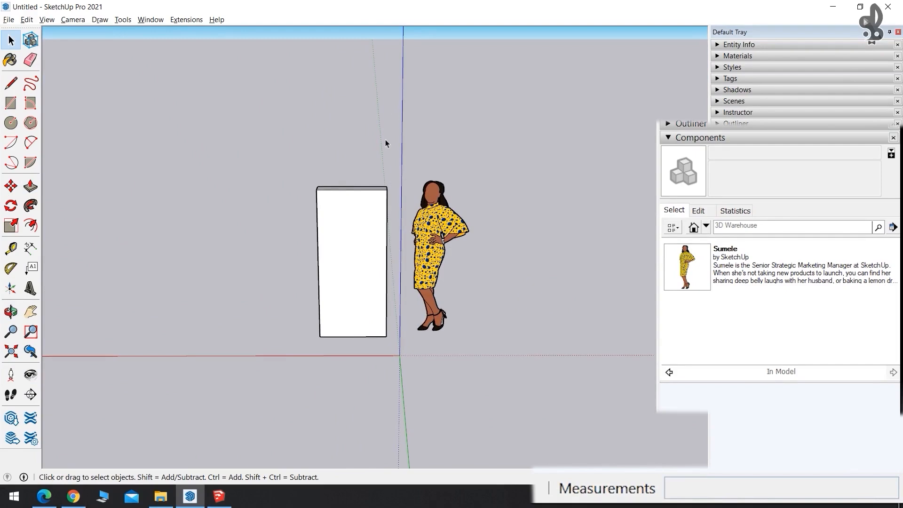
pyautogui.moveTo(69, 222); pyautogui.dragTo(331, 201, button='middle')
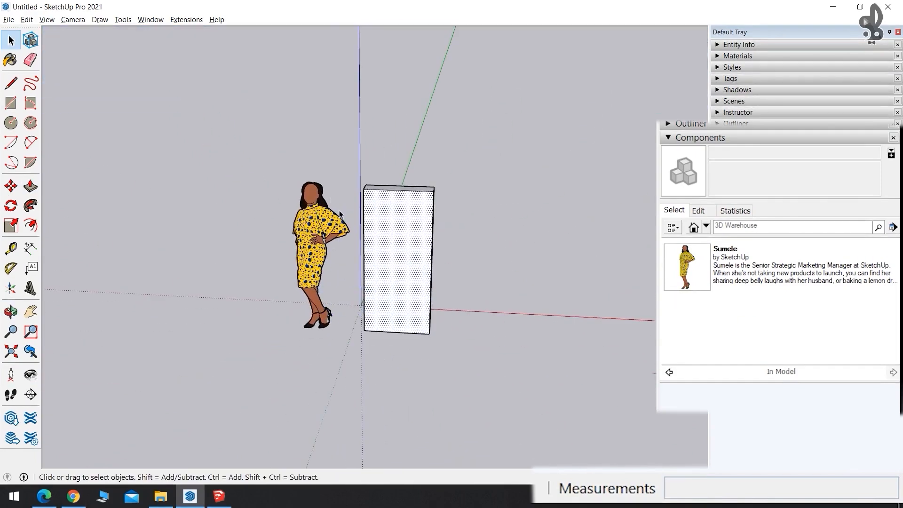
pyautogui.press('space')
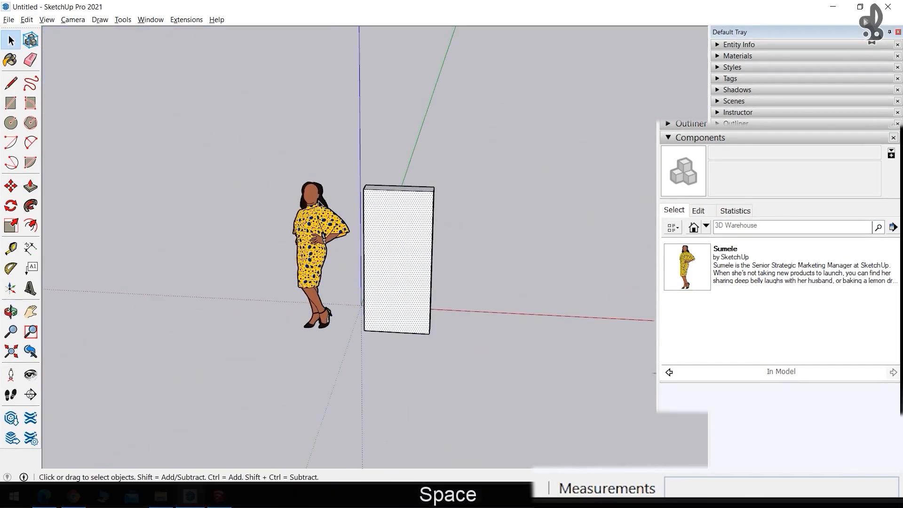
pyautogui.click(406, 215)
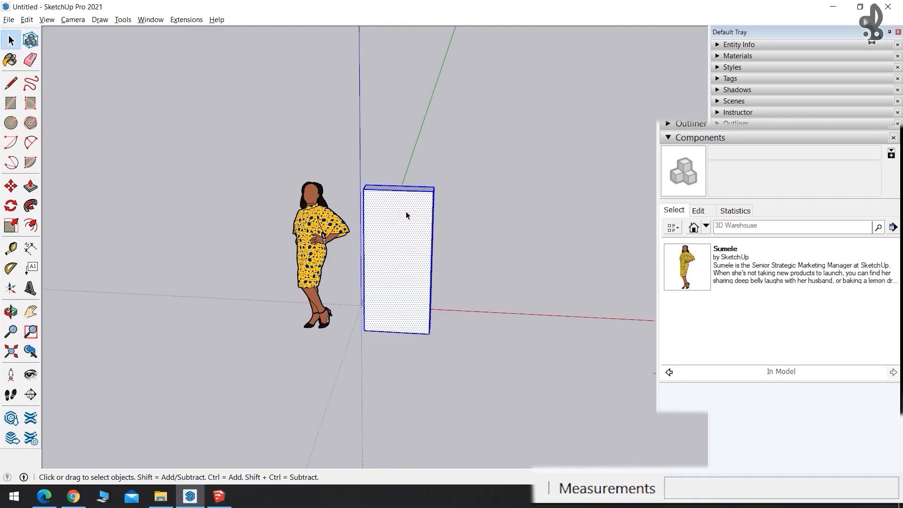
pyautogui.press('g')
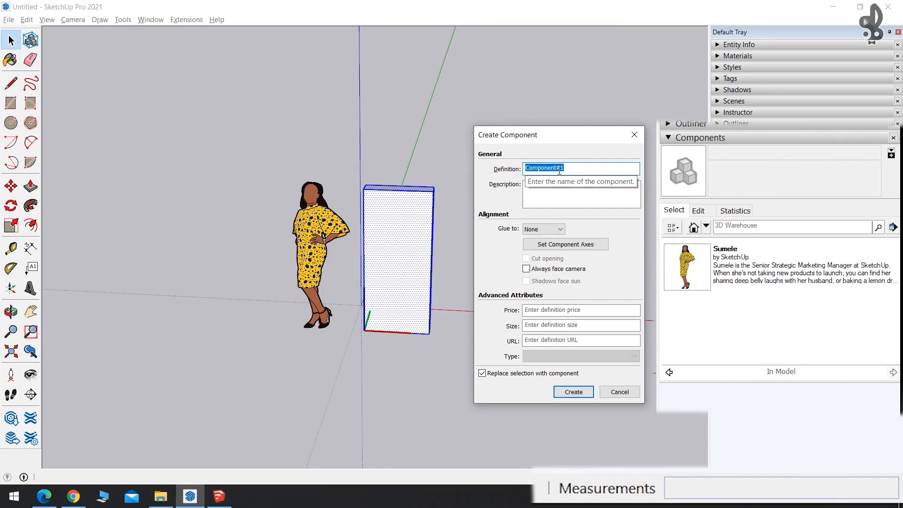
pyautogui.write('as')
pyautogui.click(535, 192)
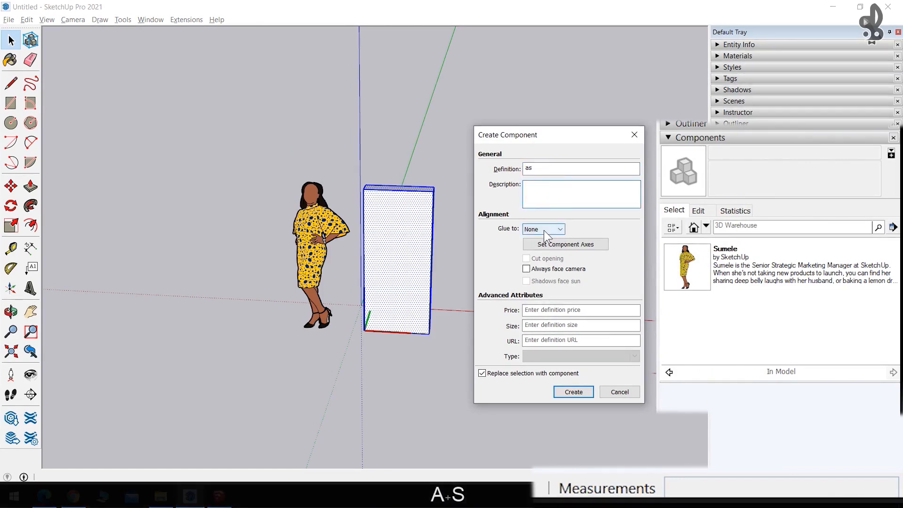
pyautogui.click(501, 169)
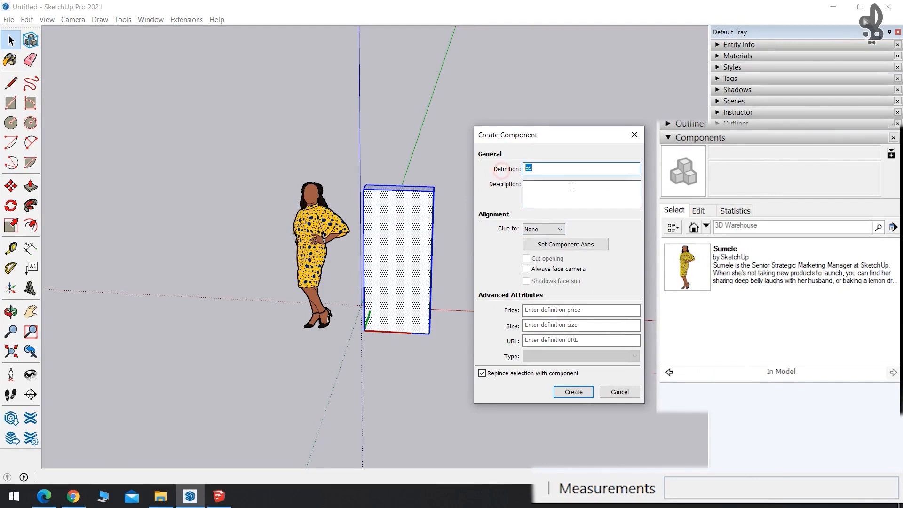
pyautogui.click(526, 270)
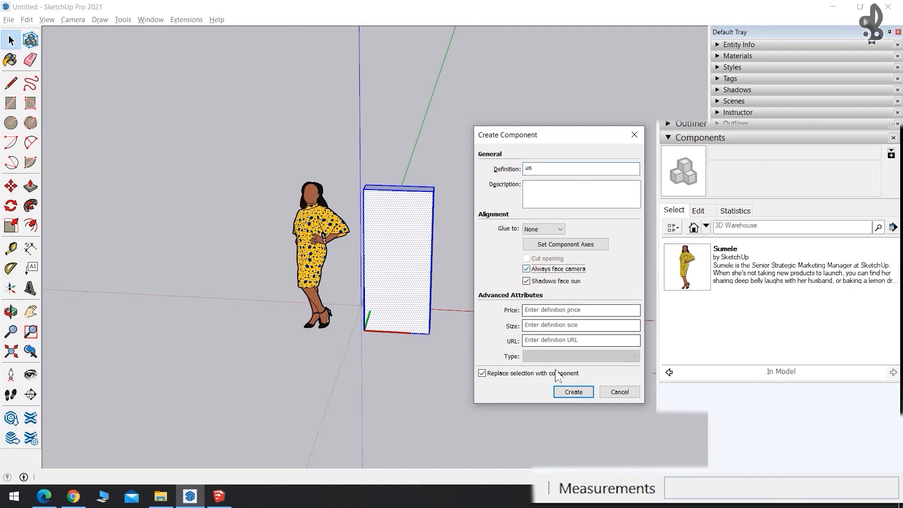
pyautogui.click(568, 390)
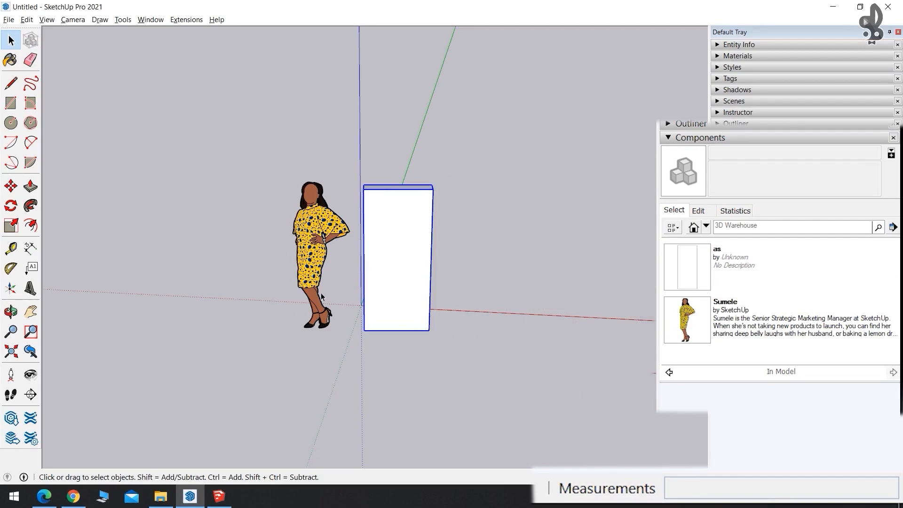
# Orbit around the new component and the figure to examine how they face the camera.
pyautogui.moveTo(546, 263); pyautogui.dragTo(526, 300, button='middle')
pyautogui.click(23, 314)
pyautogui.moveTo(188, 301); pyautogui.dragTo(506, 277)
pyautogui.moveTo(507, 276); pyautogui.dragTo(600, 277, button='middle')
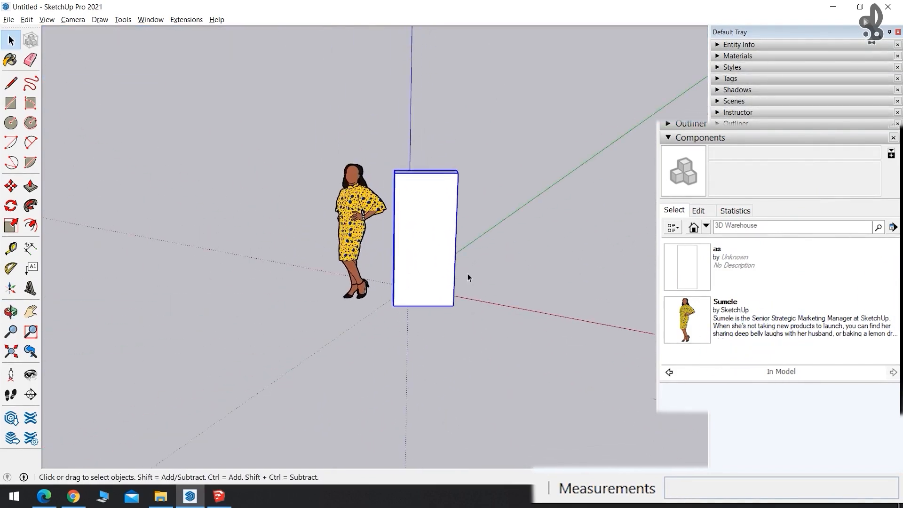
# Start a file import and widen the file filter to All Supported Types.
pyautogui.moveTo(422, 159); pyautogui.dragTo(397, 255, button='middle')
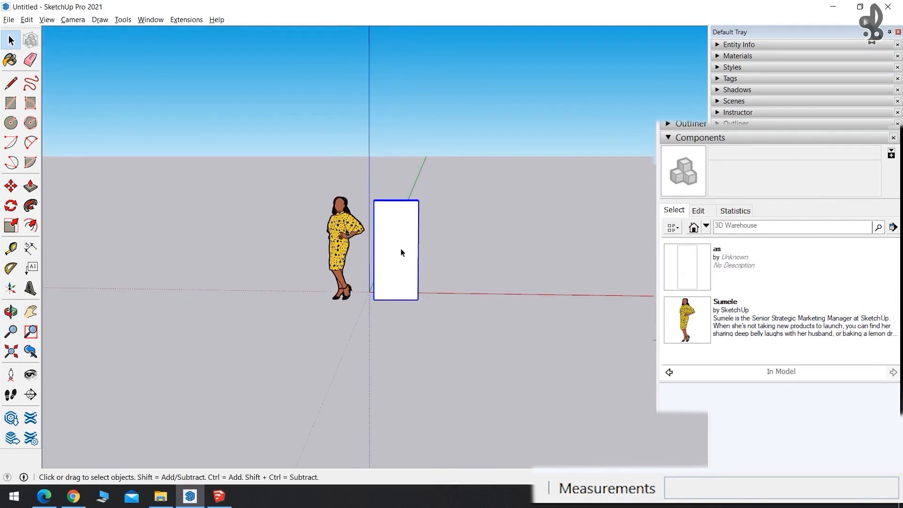
pyautogui.press('space')
pyautogui.keyDown('shift'); pyautogui.moveTo(486, 243); pyautogui.dragTo(327, 288, button='middle'); pyautogui.keyUp('shift')
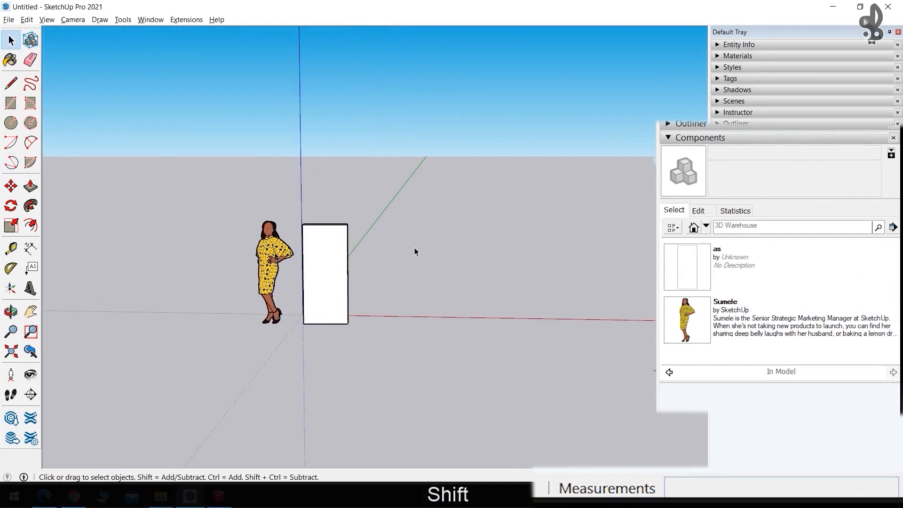
pyautogui.click(9, 20)
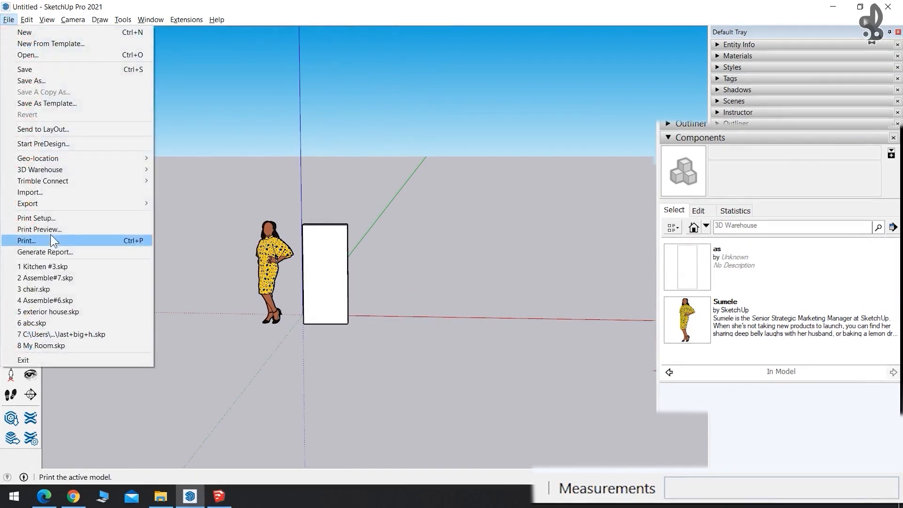
pyautogui.click(71, 192)
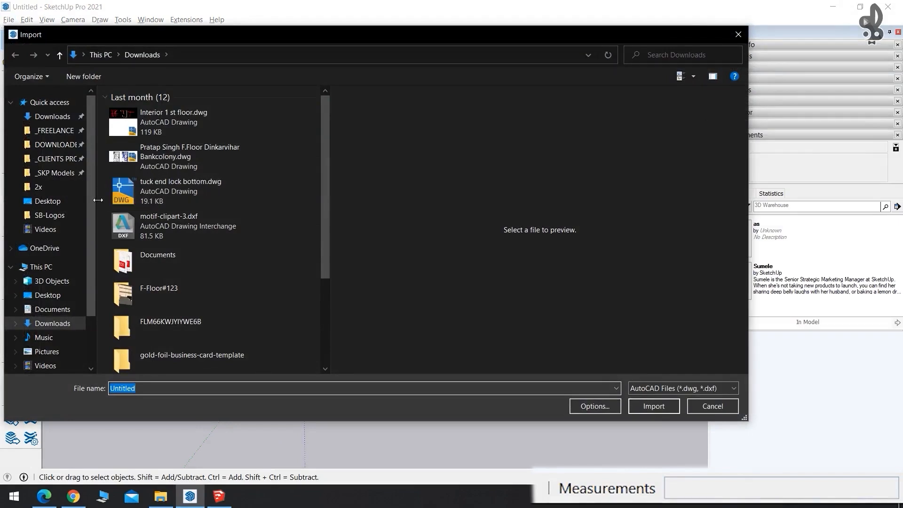
pyautogui.scroll(-3, 189, 267)
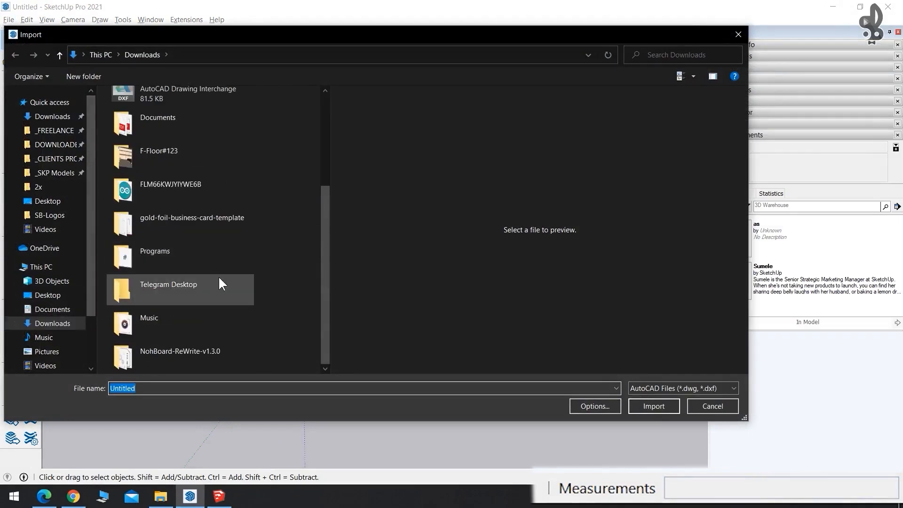
pyautogui.scroll(3, 221, 277)
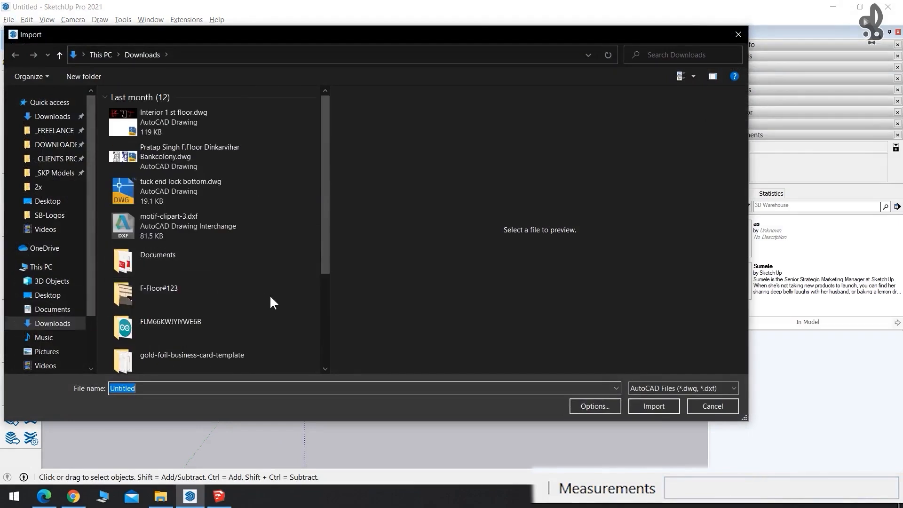
pyautogui.click(662, 388)
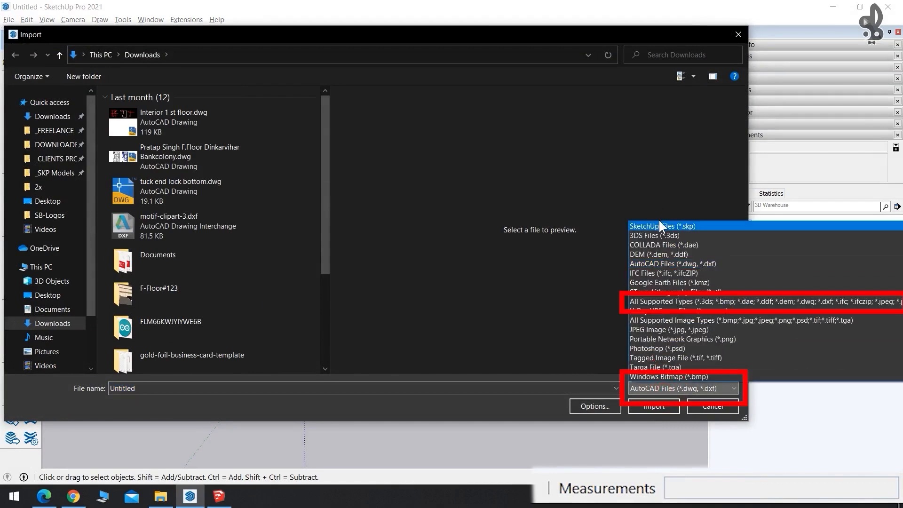
pyautogui.click(675, 300)
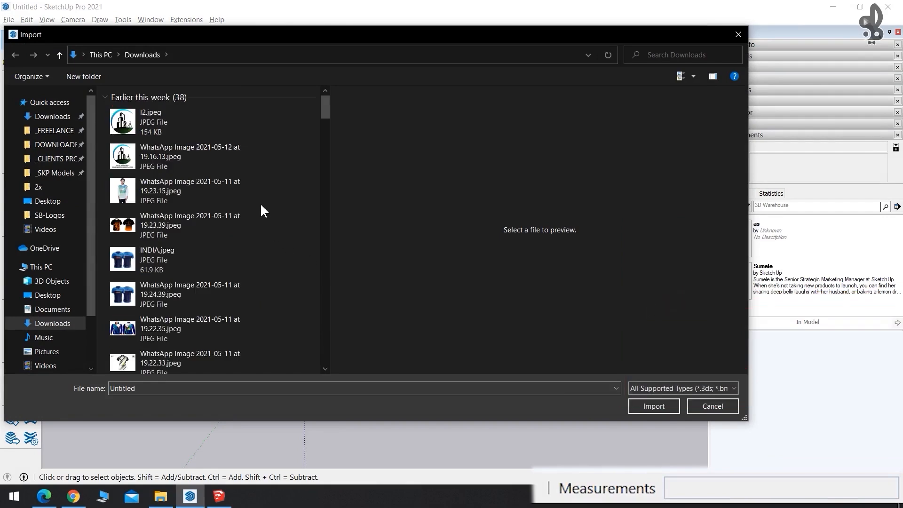
# Import 33930-3-jungle-tree-photos.png as an image, placing it from the box's lower corner to slightly above the box's height.
pyautogui.scroll(-2, 180, 148)
pyautogui.scroll(-10, 180, 149)
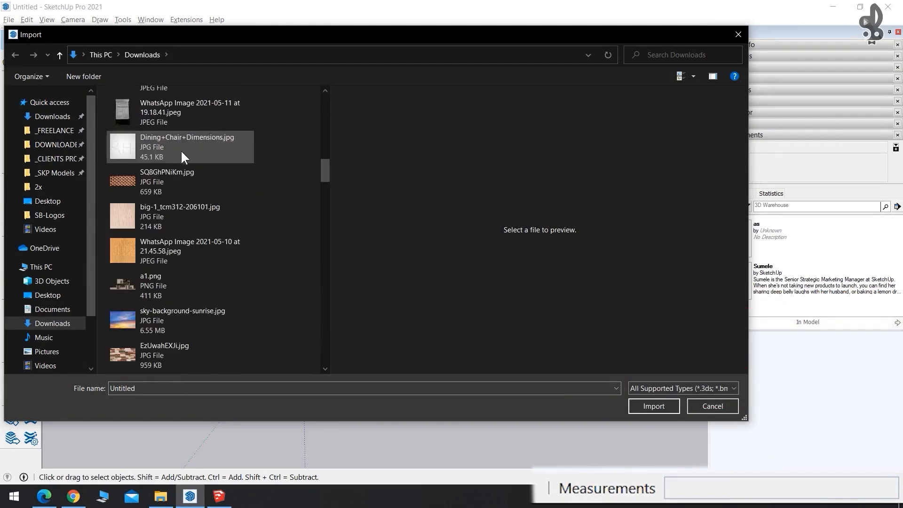
pyautogui.scroll(-5, 180, 149)
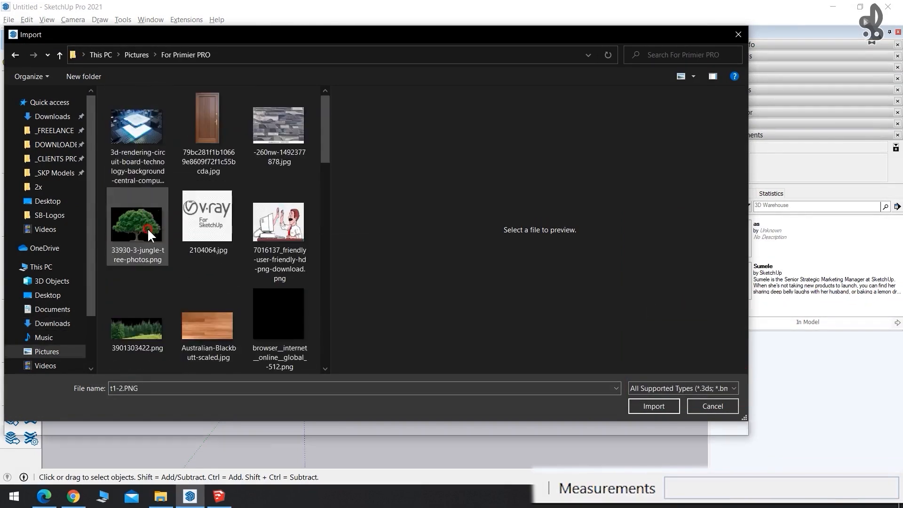
pyautogui.click(147, 228)
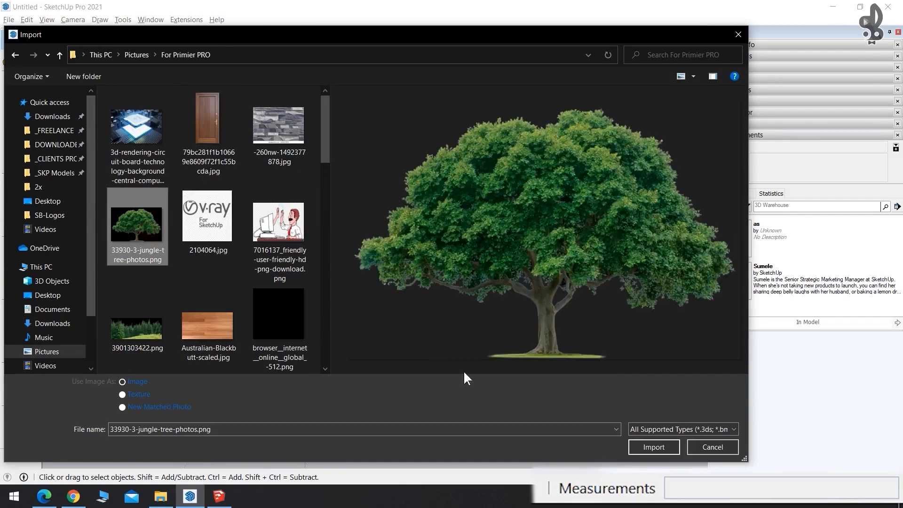
pyautogui.click(649, 445)
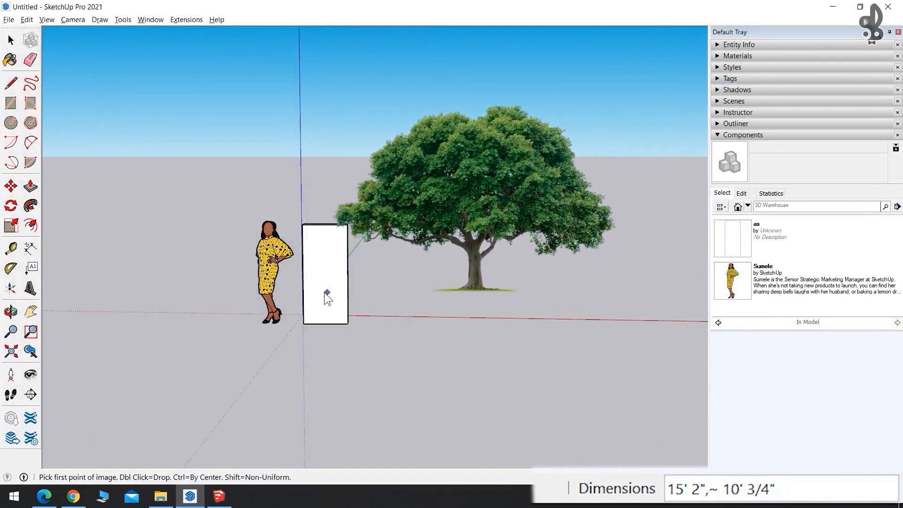
pyautogui.click(348, 326)
pyautogui.click(524, 266)
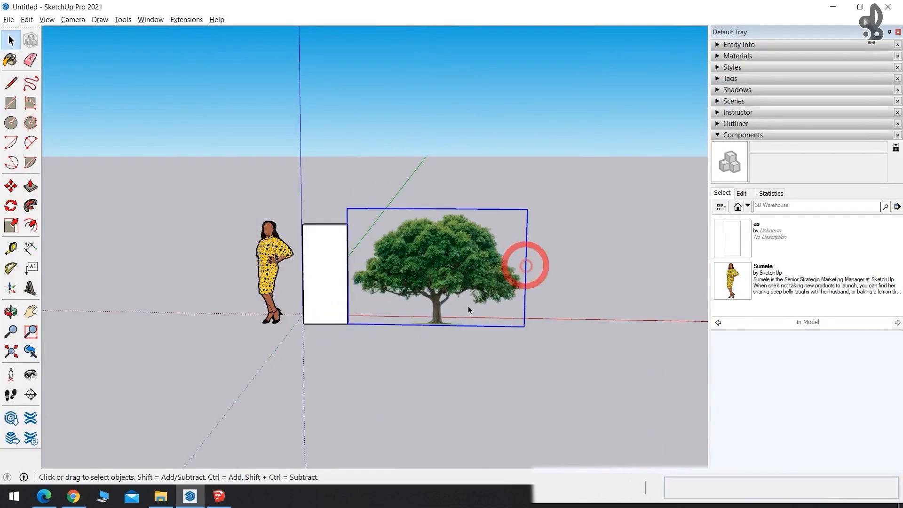
# Orbit around the imported tree image to examine how it behaves compared with the figure and the box.
pyautogui.scroll(-2, 437, 260)
pyautogui.moveTo(453, 252); pyautogui.dragTo(476, 288, button='middle')
pyautogui.moveTo(571, 295)
pyautogui.mouseDown(button='middle')
pyautogui.moveTo(89, 342)
pyautogui.moveTo(568, 326)
pyautogui.moveTo(530, 342)
pyautogui.moveTo(69, 324)
pyautogui.moveTo(532, 331)
pyautogui.moveTo(153, 326)
pyautogui.moveTo(348, 371)
pyautogui.moveTo(592, 300)
pyautogui.moveTo(17, 291)
pyautogui.moveTo(18, 386)
pyautogui.moveTo(215, 371)
pyautogui.moveTo(340, 238)
pyautogui.moveTo(430, 301)
pyautogui.moveTo(608, 296)
pyautogui.moveTo(568, 295)
pyautogui.mouseUp(button='middle')
pyautogui.moveTo(511, 280); pyautogui.dragTo(628, 254, button='middle')
pyautogui.scroll(5, 424, 247)
pyautogui.moveTo(409, 240); pyautogui.dragTo(397, 255, button='middle')
pyautogui.click(460, 258)
pyautogui.keyDown('shift'); pyautogui.moveTo(460, 259); pyautogui.dragTo(399, 268, button='middle'); pyautogui.keyUp('shift')
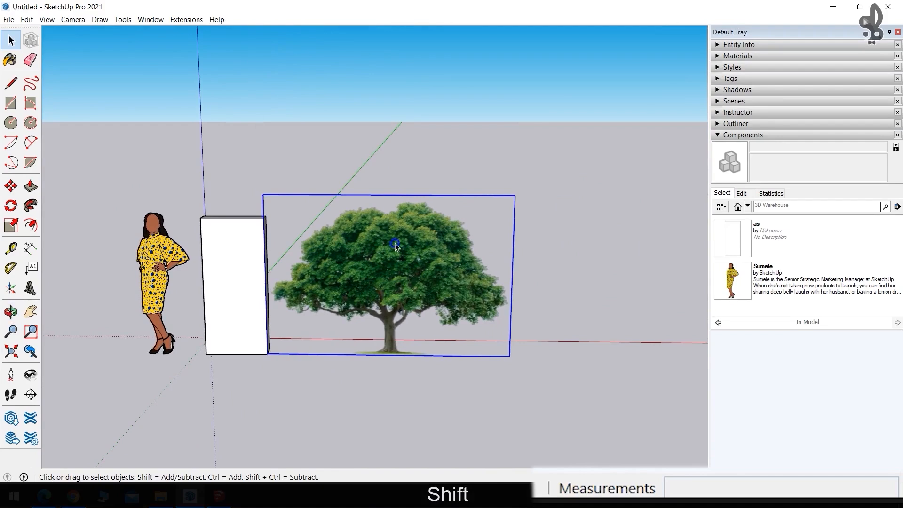
# Explode the tree image and select its face together with the bounding edges.
pyautogui.rightClick(395, 244)
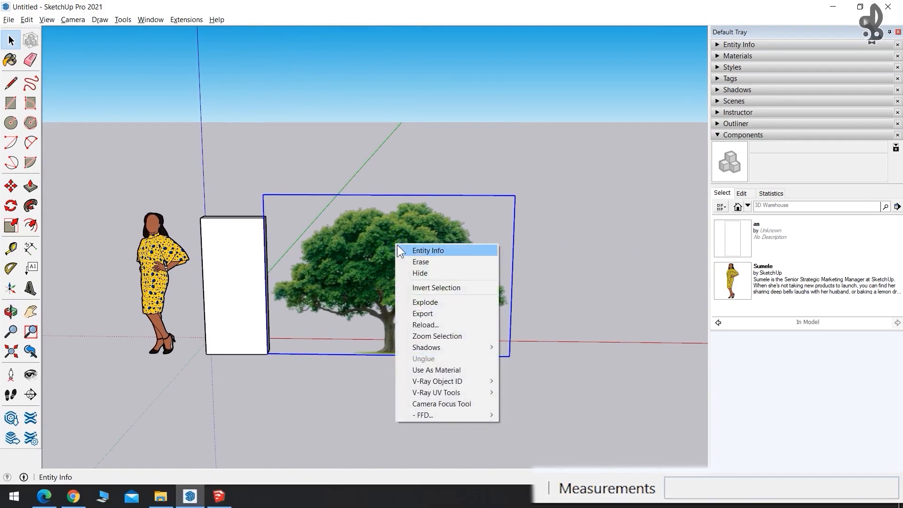
pyautogui.click(373, 216)
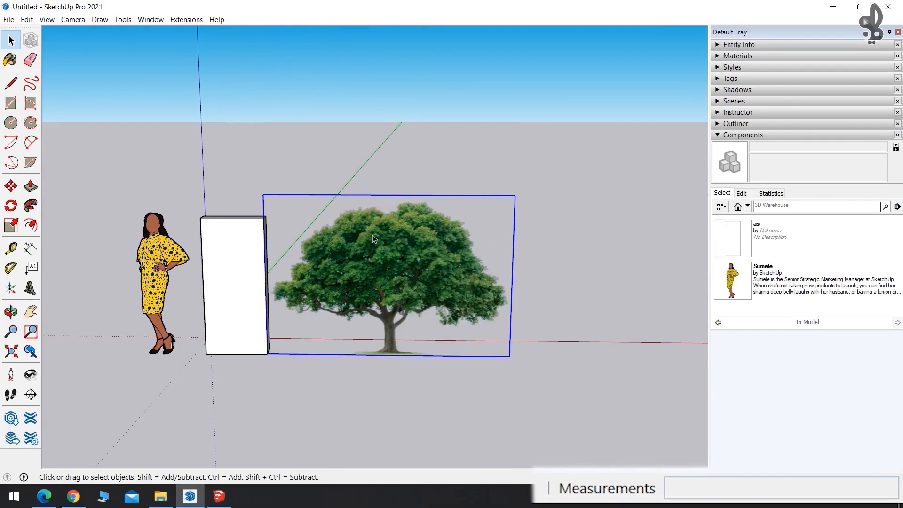
pyautogui.rightClick(376, 231)
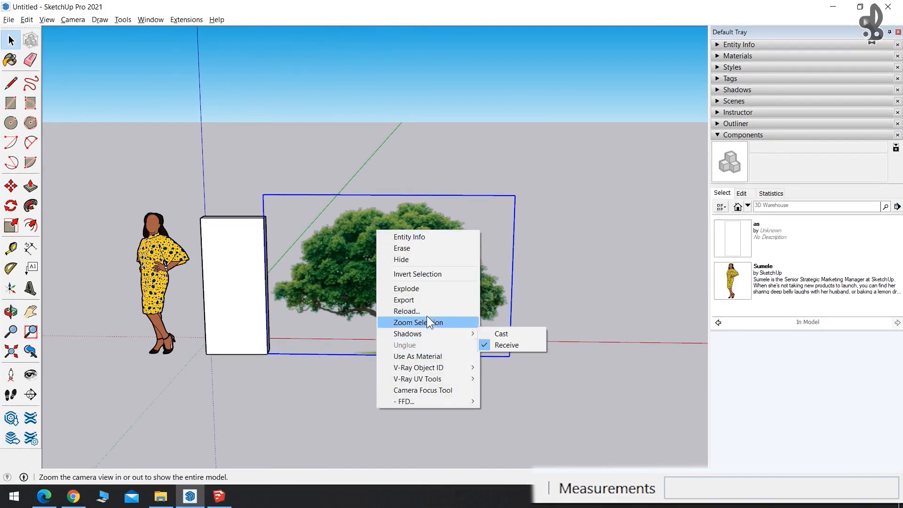
pyautogui.click(424, 288)
pyautogui.click(535, 352)
pyautogui.doubleClick(399, 279)
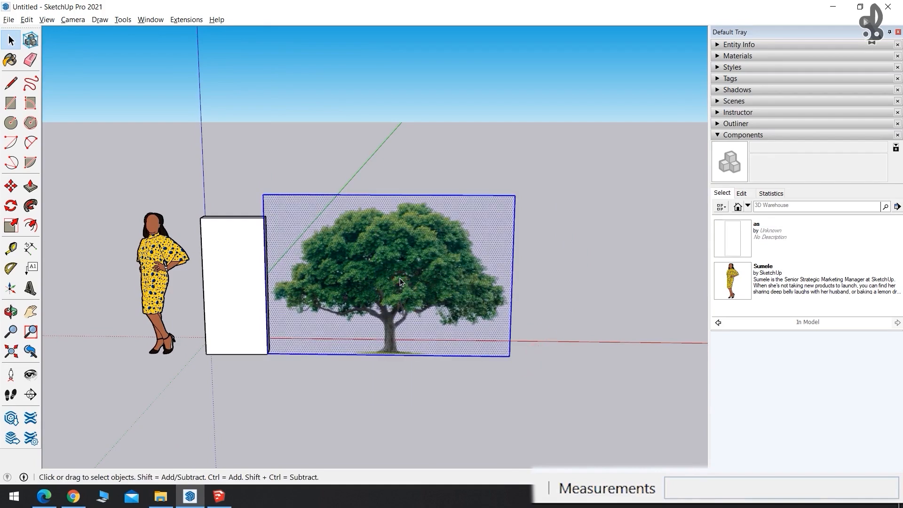
# Make the tree a component named "tree1" with description "2d image", Always face camera and Shadows face sun enabled.
pyautogui.rightClick(398, 253)
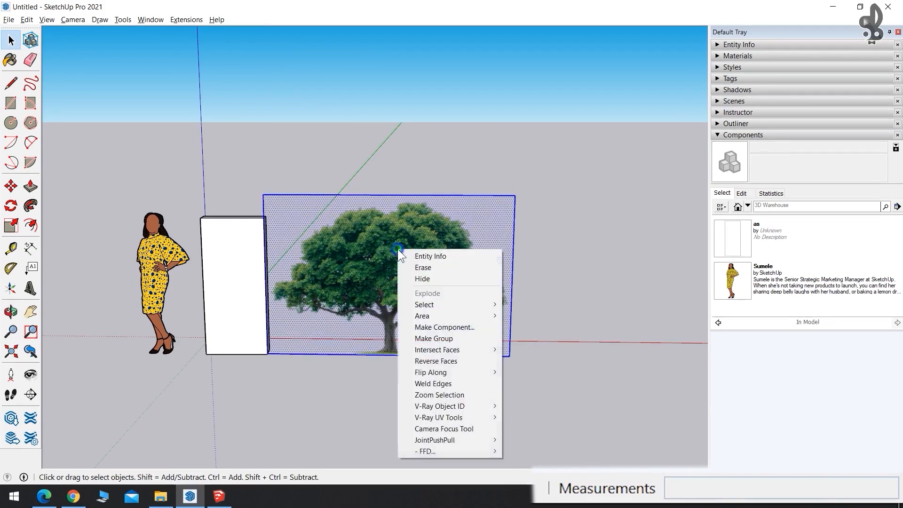
pyautogui.click(470, 329)
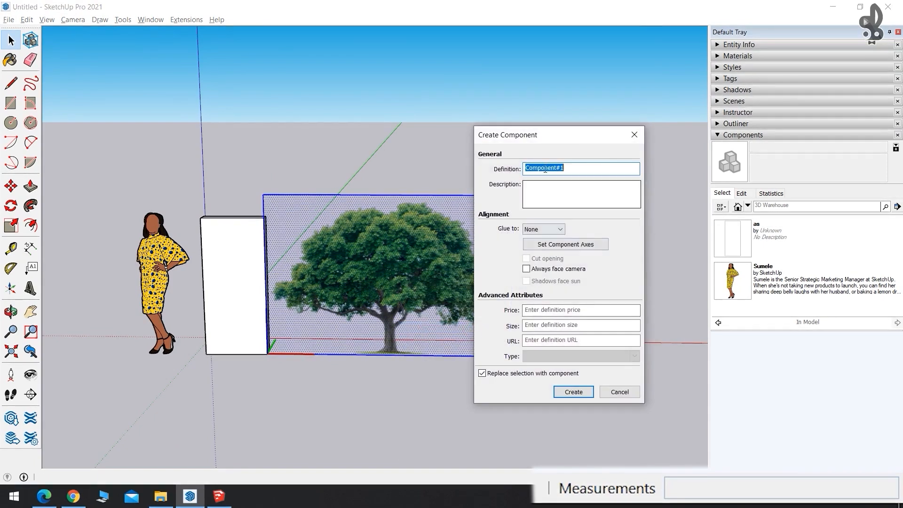
pyautogui.write('tree1')
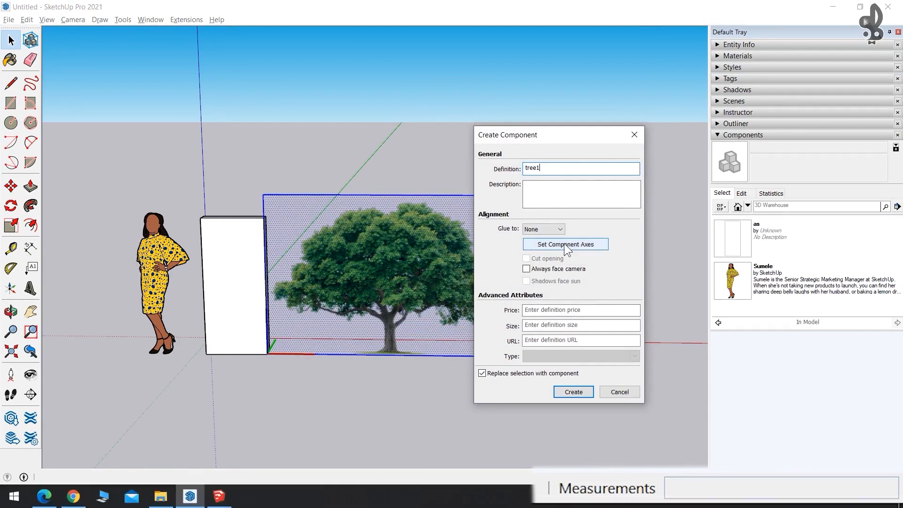
pyautogui.click(539, 193)
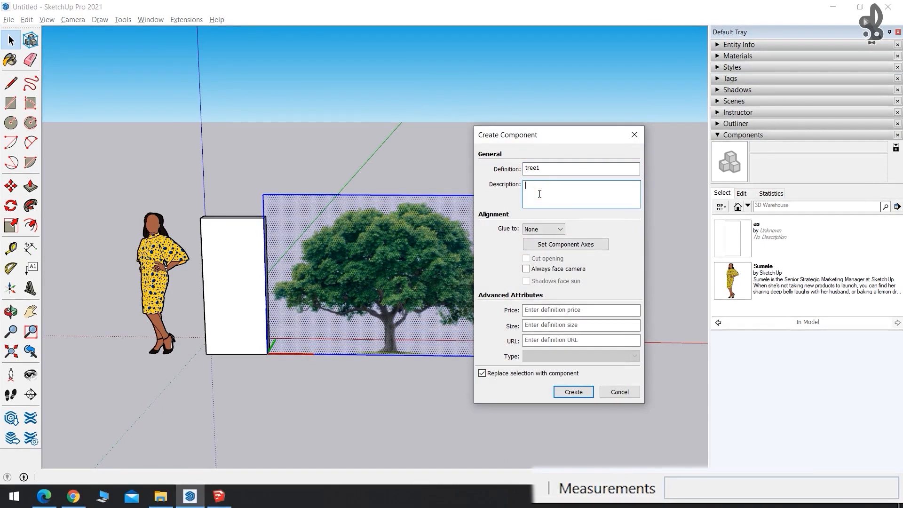
pyautogui.write('2d image')
pyautogui.click(527, 269)
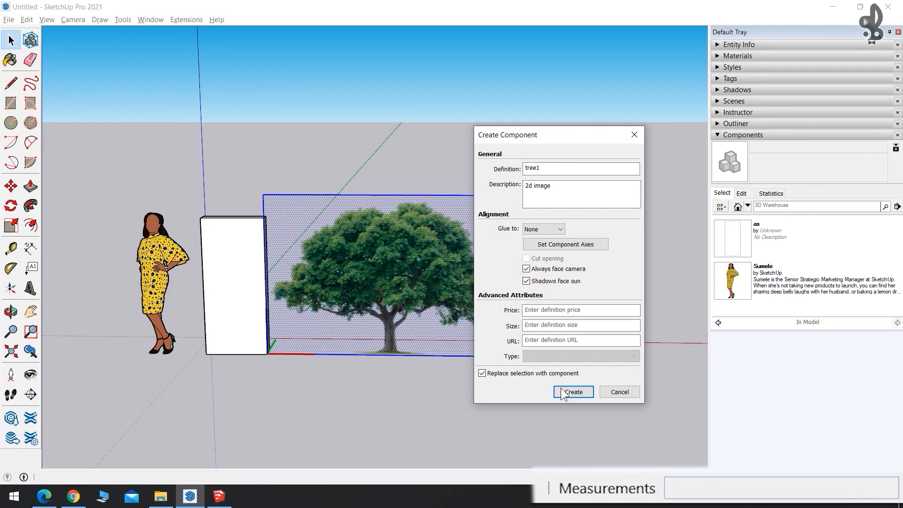
pyautogui.click(573, 392)
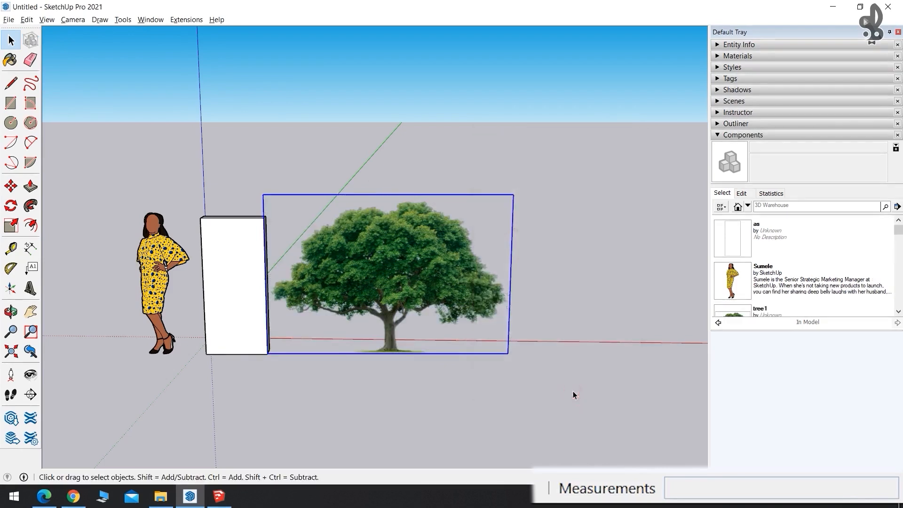
# Move the tree1 component along the ground, well away from the figure and the box.
pyautogui.moveTo(602, 315); pyautogui.dragTo(115, 342, button='middle')
pyautogui.scroll(-2, 279, 388)
pyautogui.scroll(-2, 279, 389)
pyautogui.press('m')
pyautogui.click(393, 397)
pyautogui.click(617, 399)
# Scale the tree1 component up from its upper corner so it is much larger than the figure.
pyautogui.moveTo(612, 403); pyautogui.dragTo(338, 423, button='middle')
pyautogui.scroll(3, 484, 329)
pyautogui.moveTo(484, 329); pyautogui.dragTo(323, 342, button='middle')
pyautogui.scroll(-3, 342, 368)
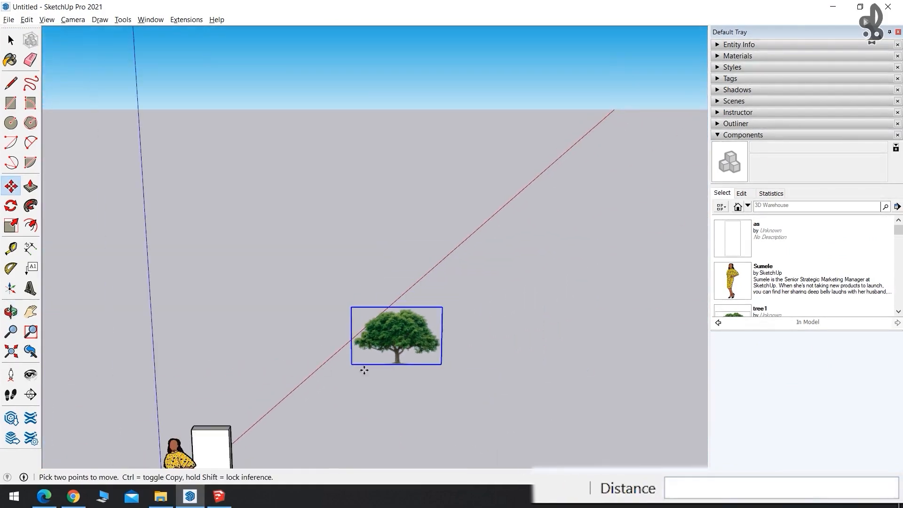
pyautogui.press('s')
pyautogui.moveTo(441, 308); pyautogui.dragTo(590, 240)
pyautogui.moveTo(429, 397); pyautogui.dragTo(222, 338, button='middle')
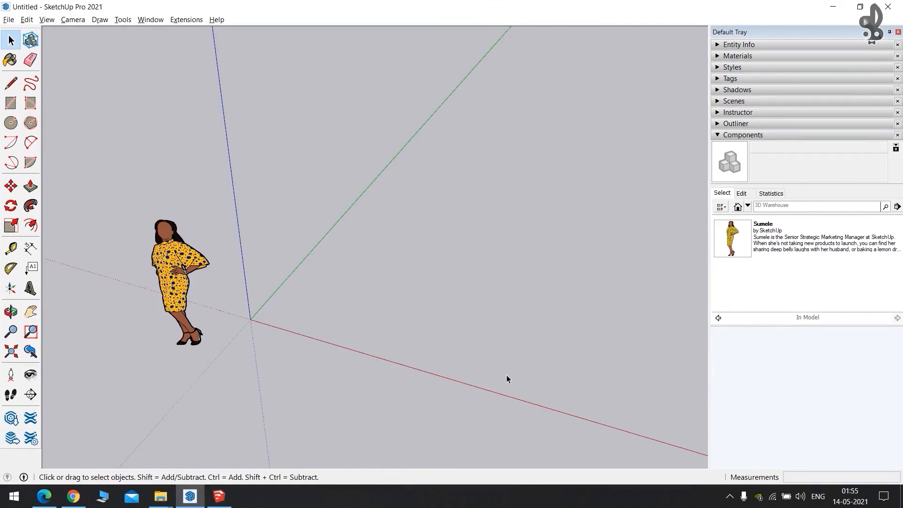
# Draw a long rectangle on the ground beside the figure, lying across the red axis near the origin.
pyautogui.keyDown('shift'); pyautogui.moveTo(423, 347); pyautogui.dragTo(397, 252, button='middle'); pyautogui.keyUp('shift')
pyautogui.keyDown('shift'); pyautogui.moveTo(354, 227); pyautogui.dragTo(387, 314, button='middle'); pyautogui.keyUp('shift')
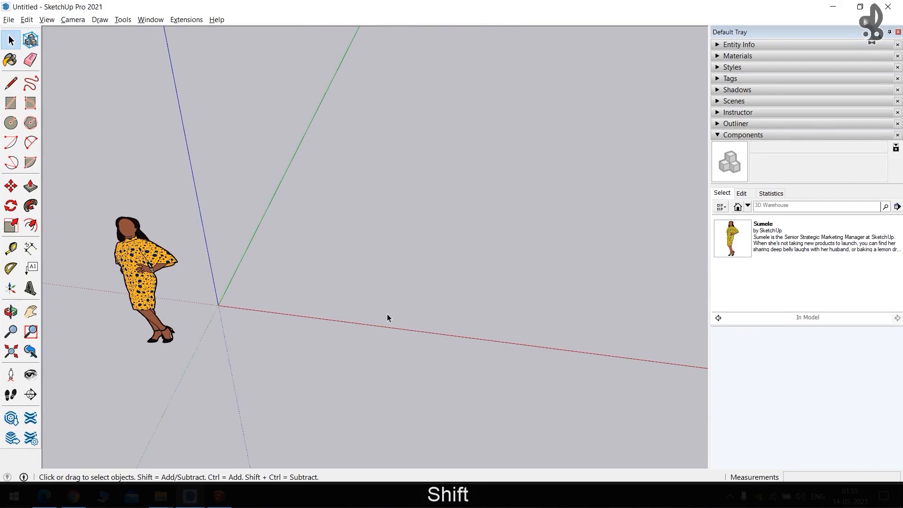
pyautogui.press('r')
pyautogui.click(269, 266)
pyautogui.click(490, 351)
# Push/Pull the long rectangle up 3' into a counter-like box.
pyautogui.press('p')
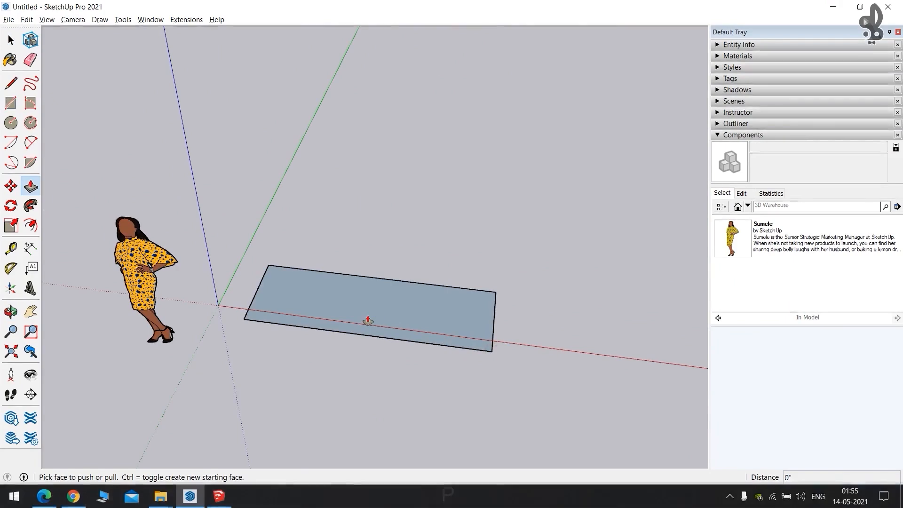
pyautogui.click(366, 314)
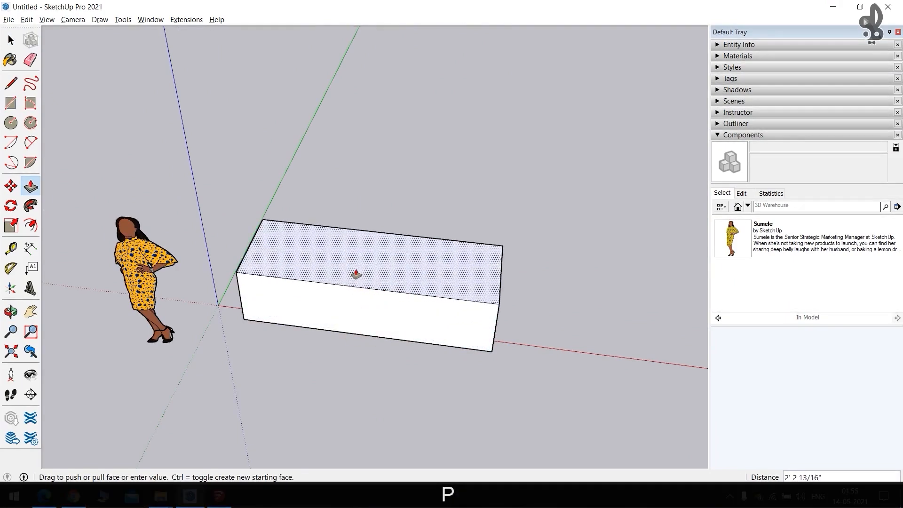
pyautogui.write("3'")
pyautogui.press('Return')
pyautogui.middleClick(354, 267)
pyautogui.moveTo(354, 267); pyautogui.dragTo(285, 295, button='middle')
pyautogui.click(323, 288)
pyautogui.click(312, 298)
pyautogui.press('space')
pyautogui.scroll(-2, 344, 276)
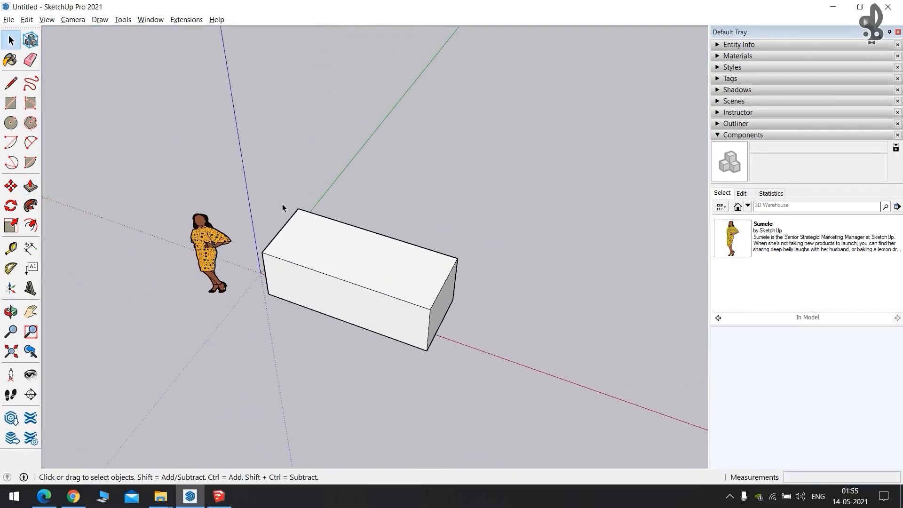
# Draw a small rectangle on the ground in front of the box and offset its outline inward to form a border.
pyautogui.press('r')
pyautogui.click(263, 365)
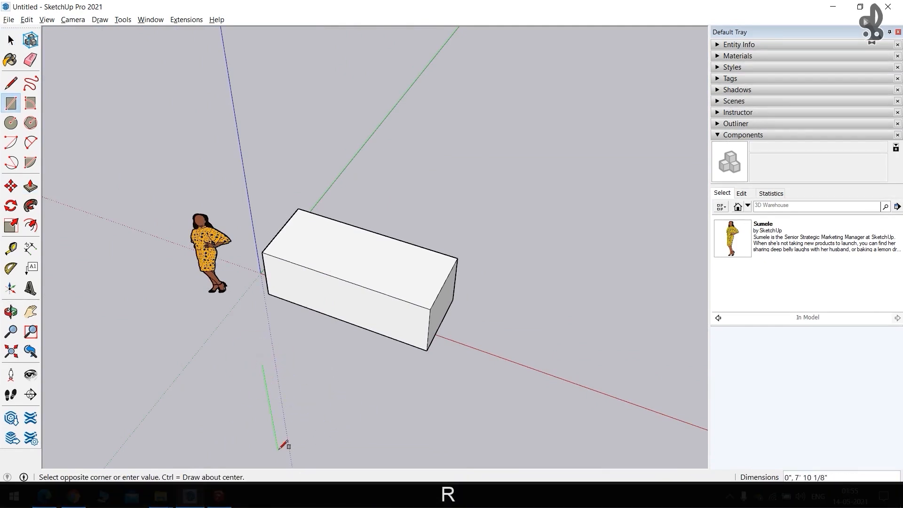
pyautogui.click(303, 441)
pyautogui.press('f')
pyautogui.click(261, 424)
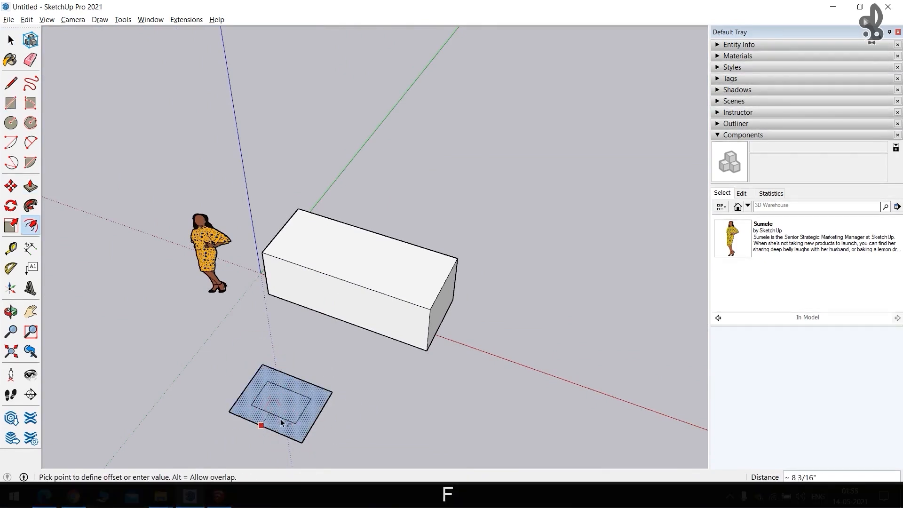
pyautogui.click(288, 419)
# Push the inner rectangle of the small bordered shape down about 10 3/16" to form a recessed basin.
pyautogui.scroll(5, 288, 419)
pyautogui.press('p')
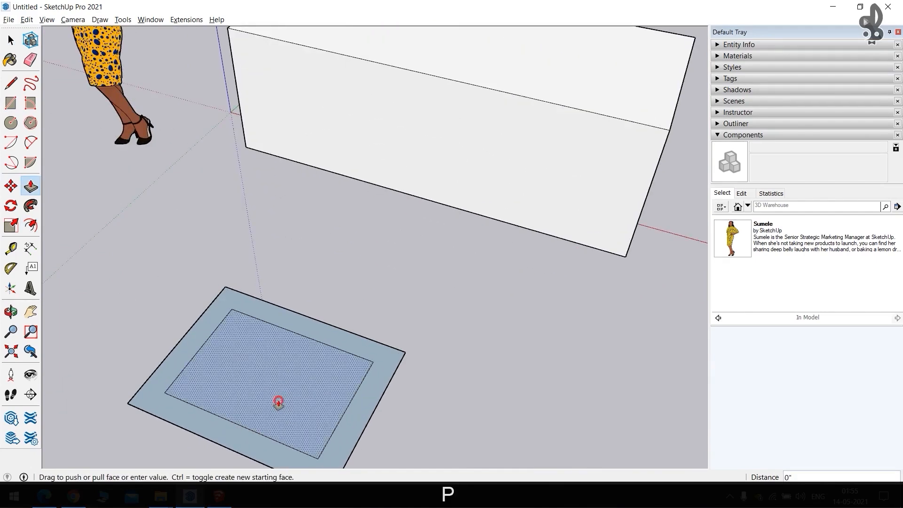
pyautogui.click(278, 403)
pyautogui.click(282, 428)
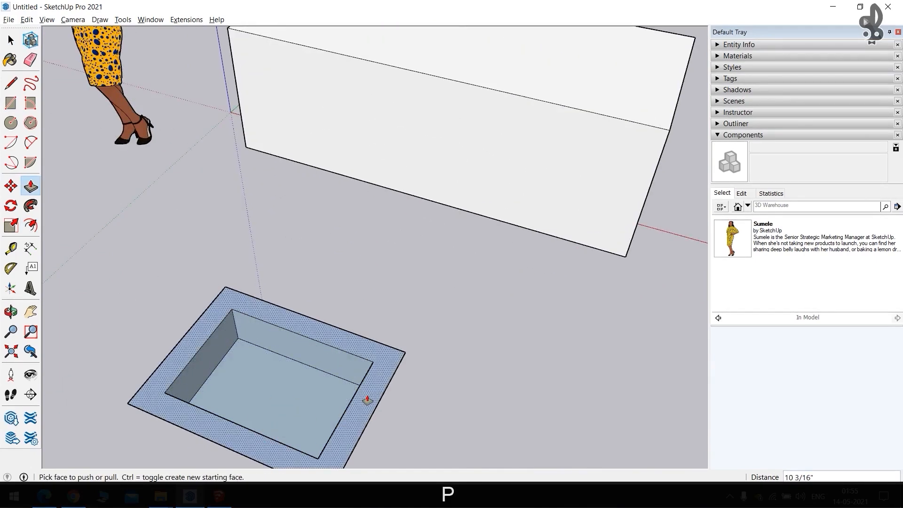
# Try to thicken the basin's border by pulling its top face up slightly, then undo the attempts.
pyautogui.moveTo(367, 401); pyautogui.dragTo(392, 362, button='middle')
pyautogui.click(392, 362)
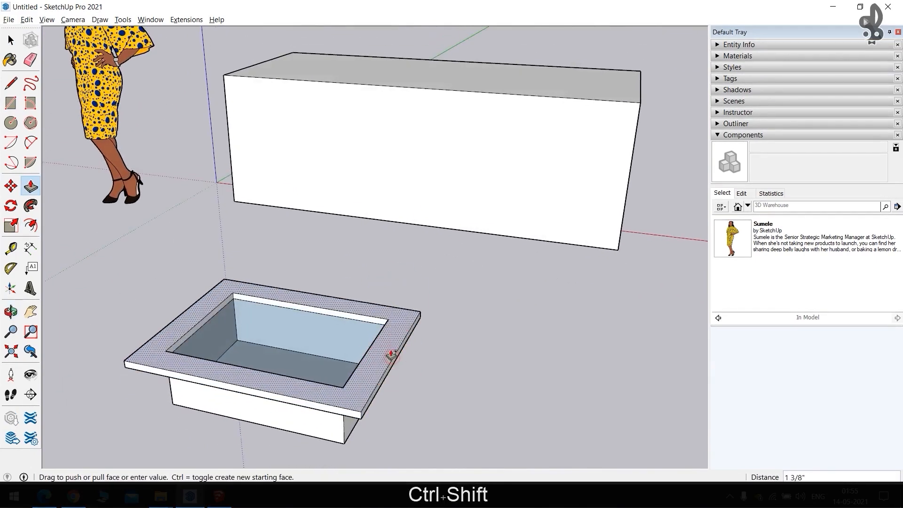
pyautogui.click(391, 355)
pyautogui.moveTo(333, 337); pyautogui.dragTo(373, 298, button='middle')
pyautogui.hotkey('ctrl', 'z')
pyautogui.click(419, 355)
pyautogui.moveTo(423, 349); pyautogui.dragTo(321, 393, button='middle')
pyautogui.hotkey('ctrl', 'z')
# Pull the basin's border up slightly with Push/Pull, creating a new starting face, to give the rim some thickness.
pyautogui.click(428, 355)
pyautogui.press('ctrl')
pyautogui.click(428, 345)
pyautogui.press('space')
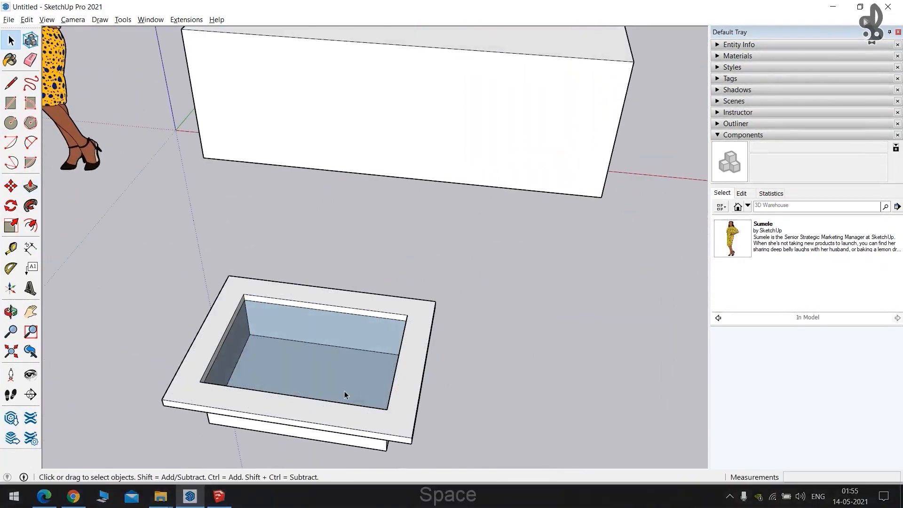
# Select the whole basin and make it a component named sink#1 with the default alignment options.
pyautogui.tripleClick(403, 382)
pyautogui.moveTo(403, 377); pyautogui.dragTo(322, 282, button='middle')
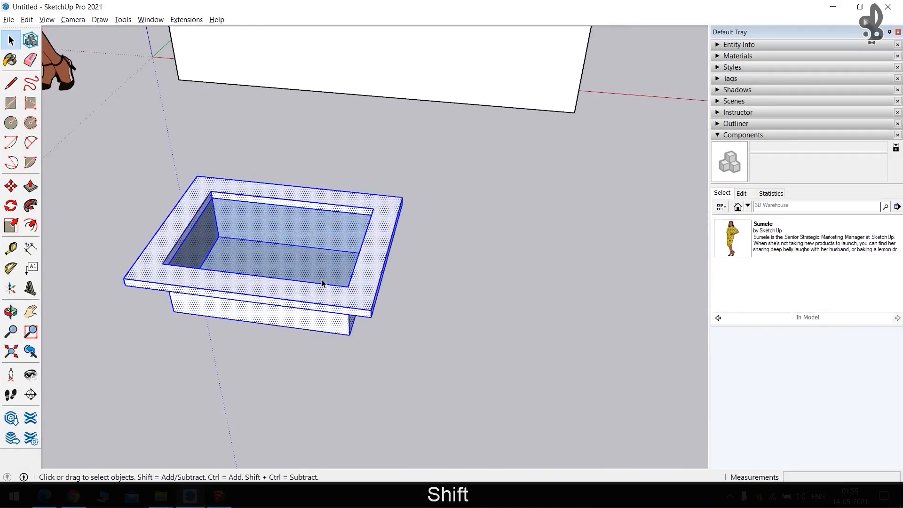
pyautogui.scroll(-2, 323, 283)
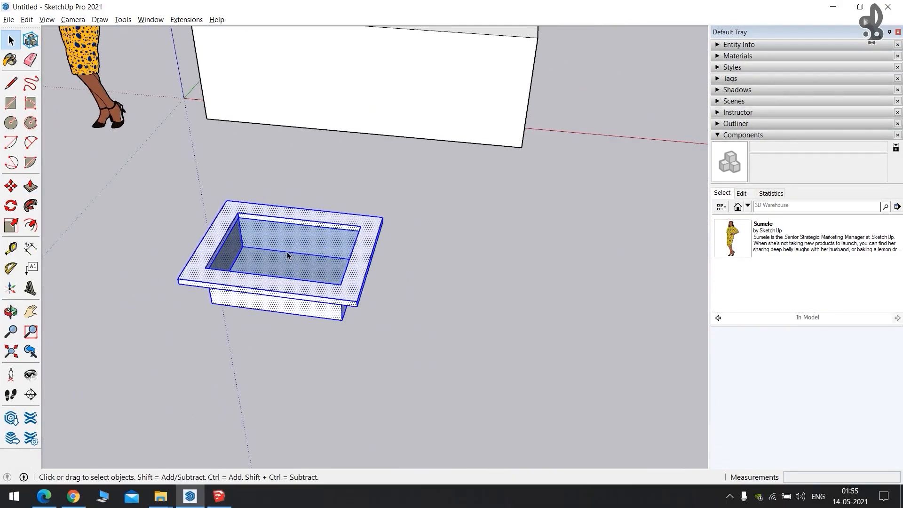
pyautogui.press('g')
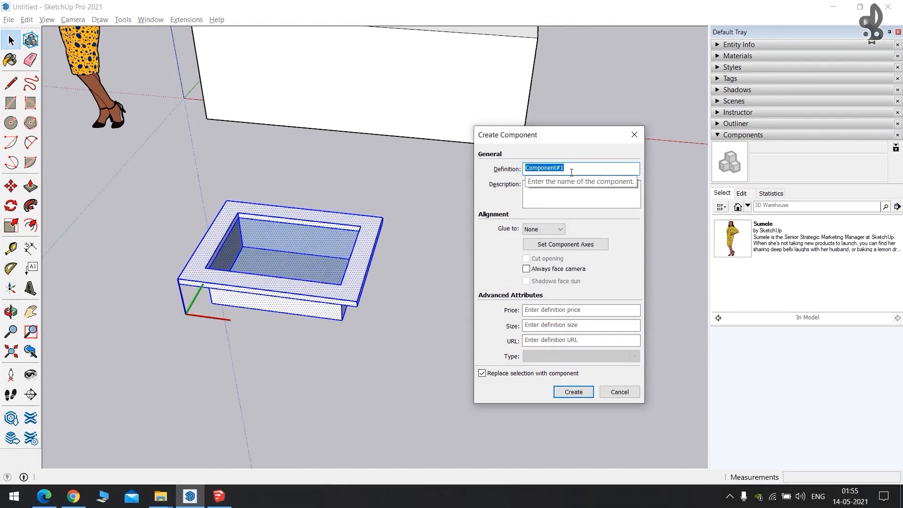
pyautogui.write('sink')
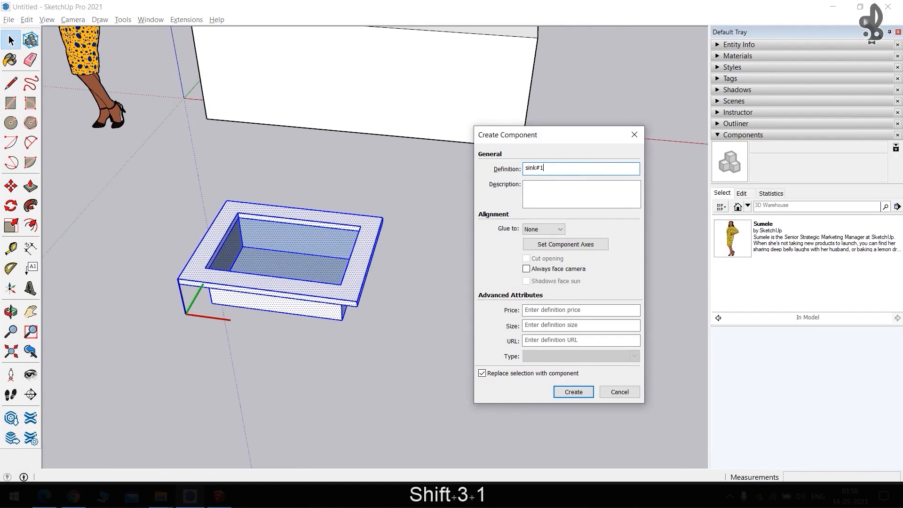
pyautogui.press('Return')
pyautogui.moveTo(292, 259)
pyautogui.mouseDown(button='middle')
pyautogui.moveTo(365, 298)
pyautogui.moveTo(249, 220)
pyautogui.moveTo(311, 210)
pyautogui.moveTo(264, 232)
pyautogui.moveTo(286, 251)
pyautogui.mouseUp(button='middle')
pyautogui.moveTo(374, 288); pyautogui.dragTo(471, 282, button='middle')
pyautogui.click(476, 283)
pyautogui.keyDown('shift'); pyautogui.moveTo(388, 242); pyautogui.dragTo(313, 239, button='middle'); pyautogui.keyUp('shift')
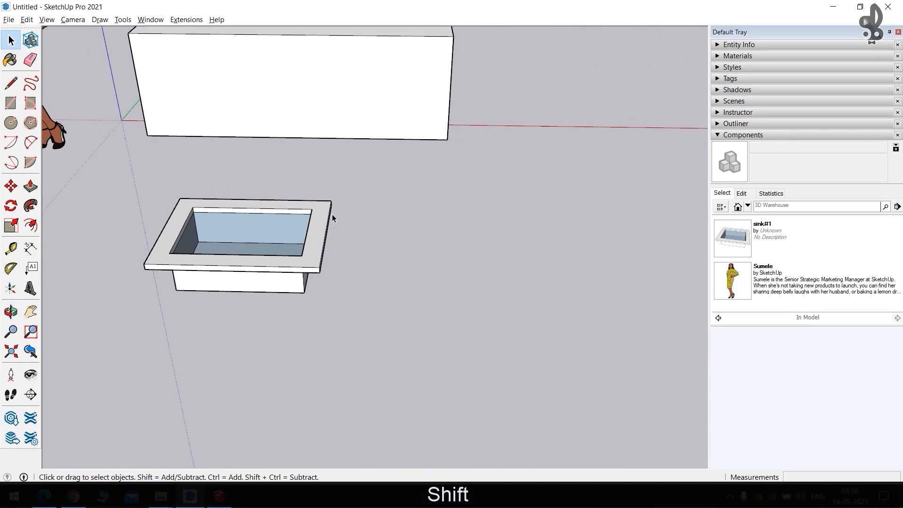
pyautogui.hotkey('alt', 'Tab')
pyautogui.hotkey('alt', 'Tab')
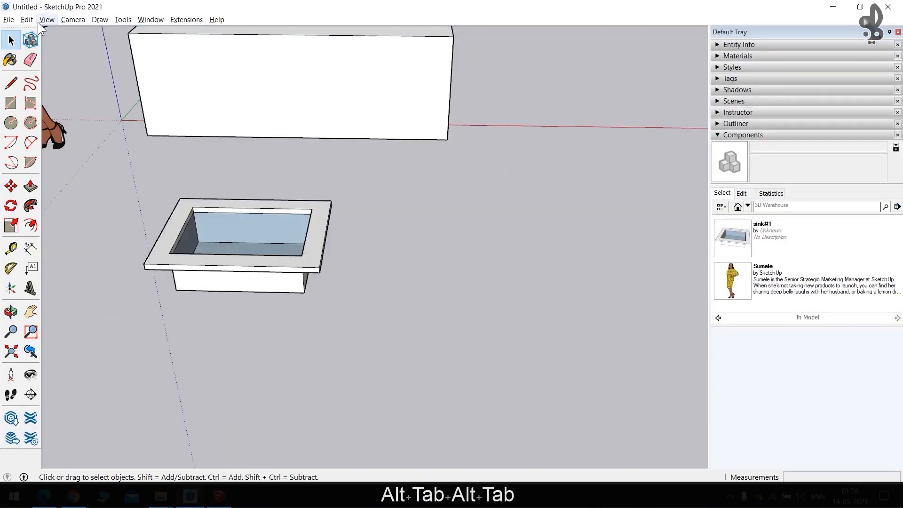
pyautogui.click(215, 395)
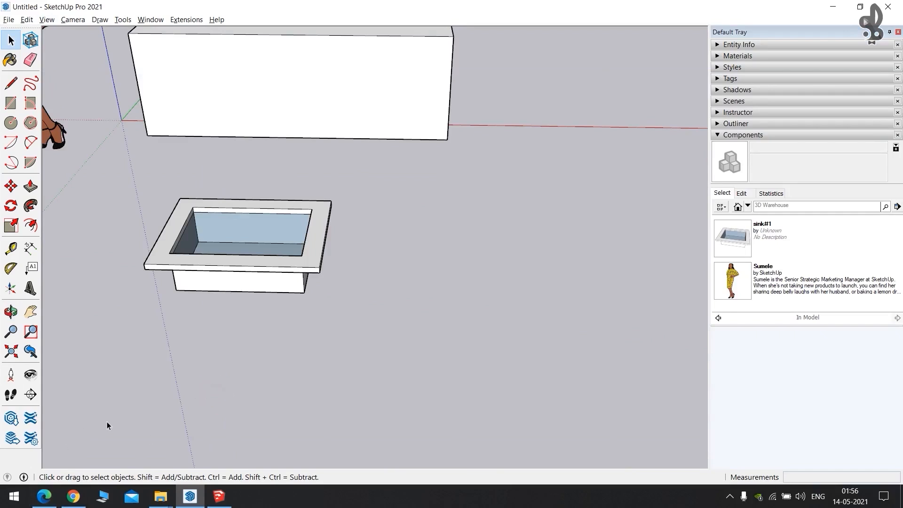
# Switch to the Edge browser, close the old KITCHEN SINKS page and open 3dwarehouse.sketchup.com in a new tab.
pyautogui.click(47, 497)
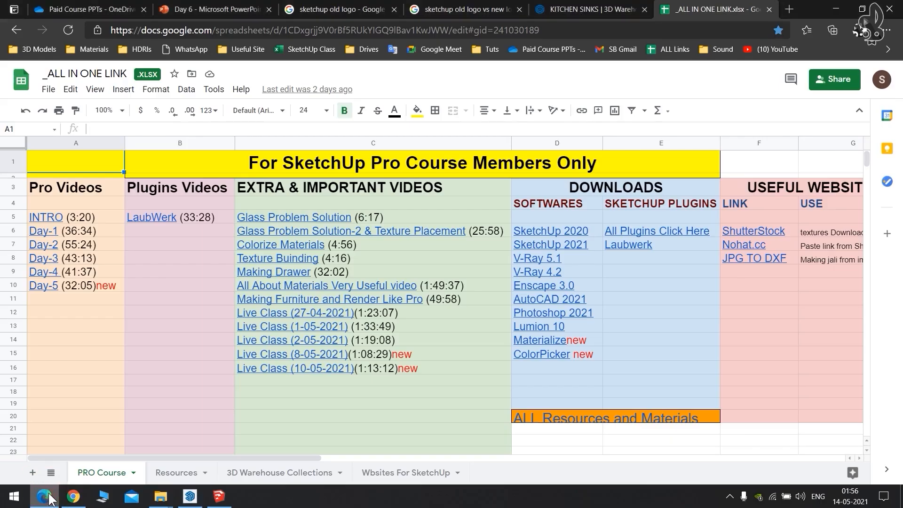
pyautogui.click(630, 9)
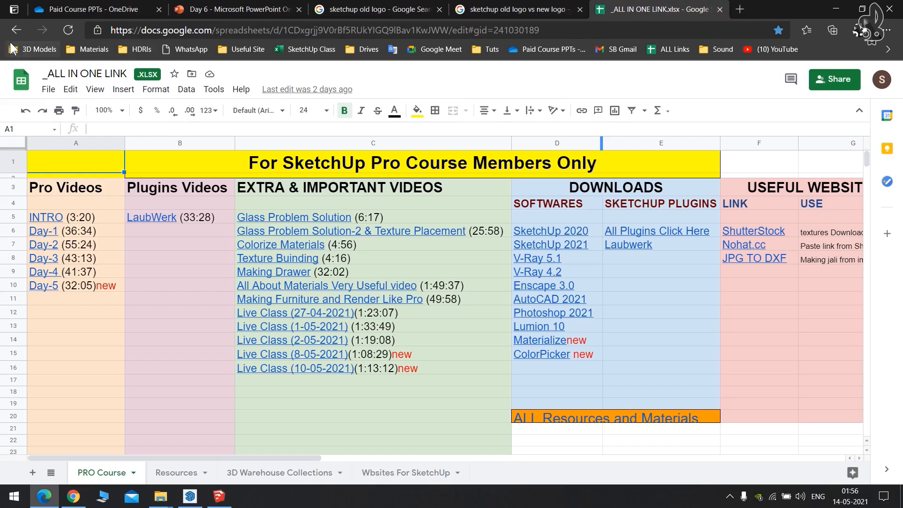
pyautogui.click(741, 9)
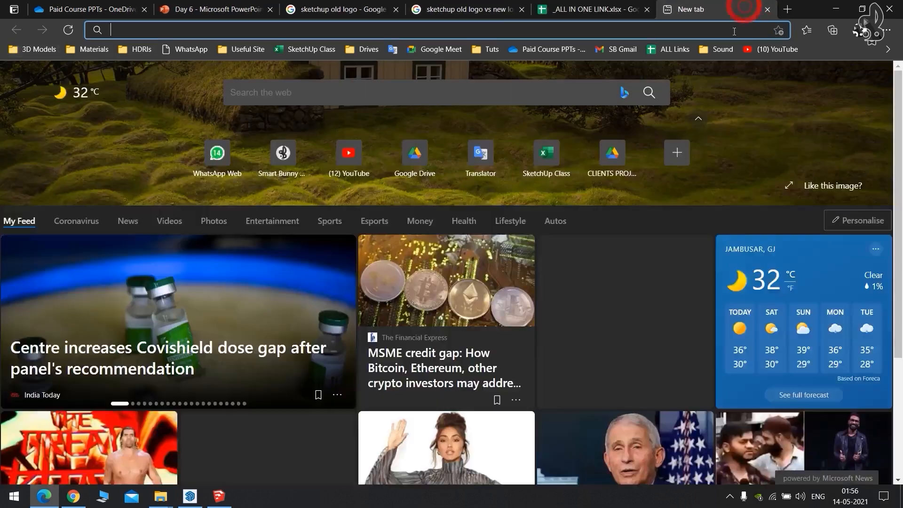
pyautogui.write('3dwarehouse.sketchup.com')
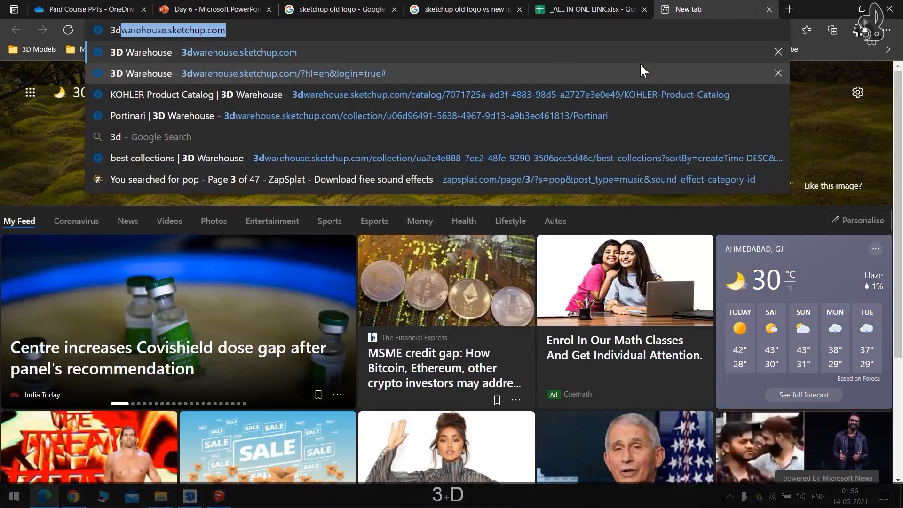
pyautogui.press('Right')
pyautogui.press('Return')
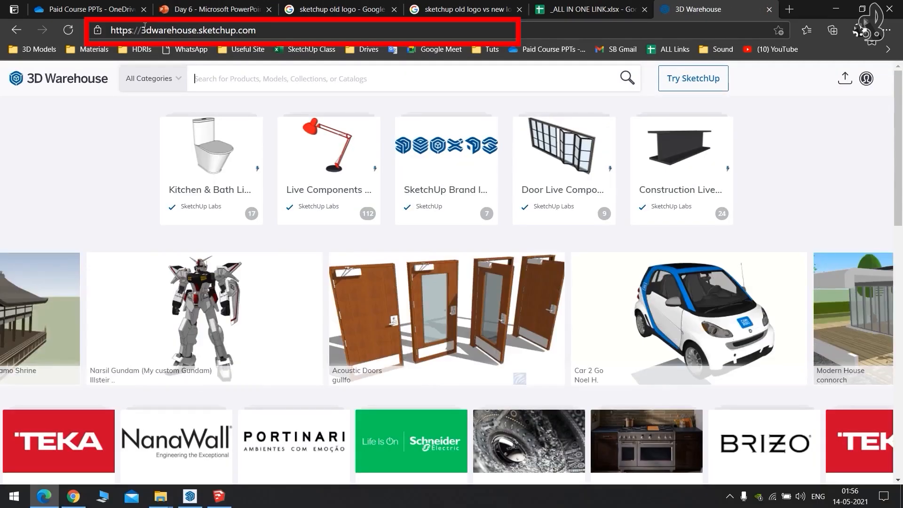
# Look through the 3D Warehouse home page and open the KOHLER product catalog from the featured catalogs.
pyautogui.moveTo(277, 31); pyautogui.dragTo(128, 31)
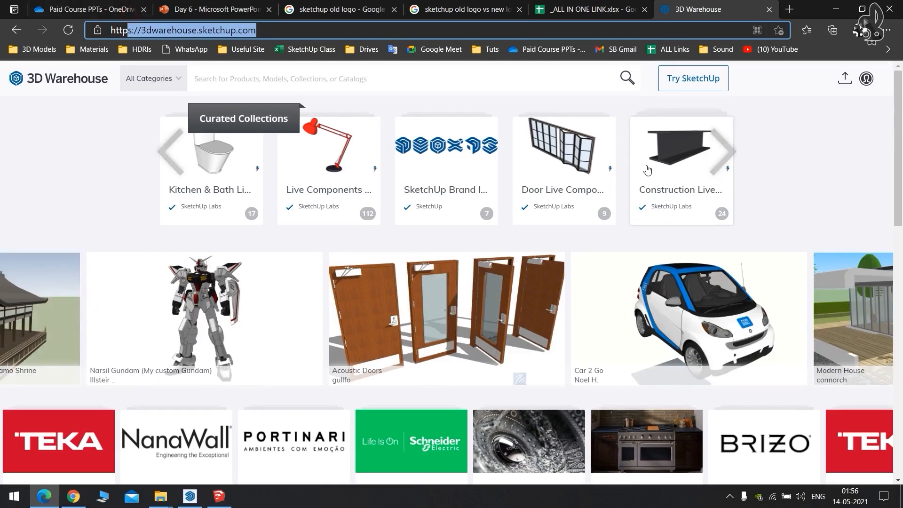
pyautogui.scroll(-5, 486, 282)
pyautogui.scroll(5, 488, 283)
pyautogui.scroll(-8, 488, 284)
pyautogui.scroll(3, 487, 282)
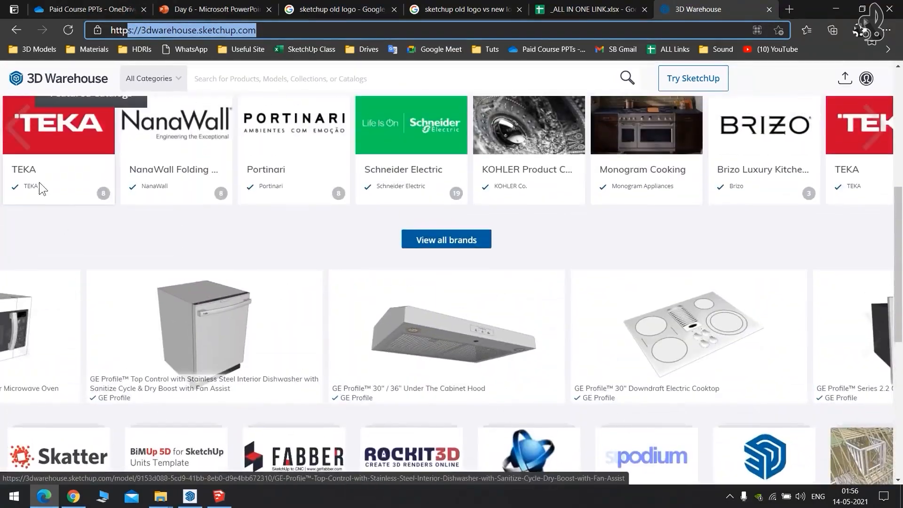
pyautogui.scroll(3, 521, 271)
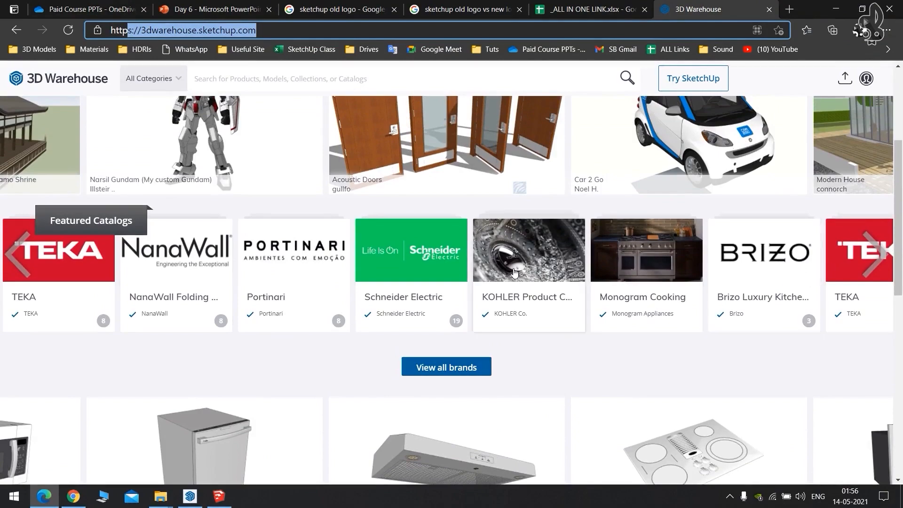
pyautogui.click(501, 255)
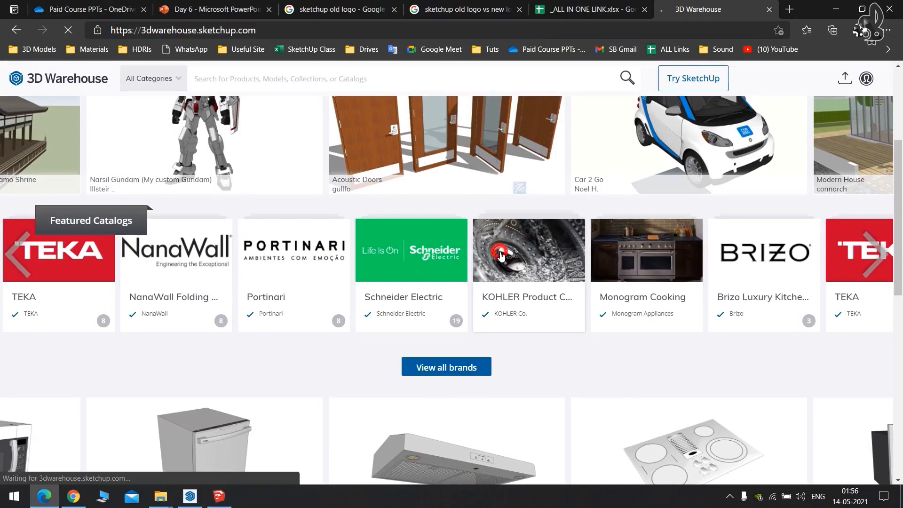
# Open the Kitchen Sinks section at the end of the KOHLER catalog.
pyautogui.scroll(-10, 397, 281)
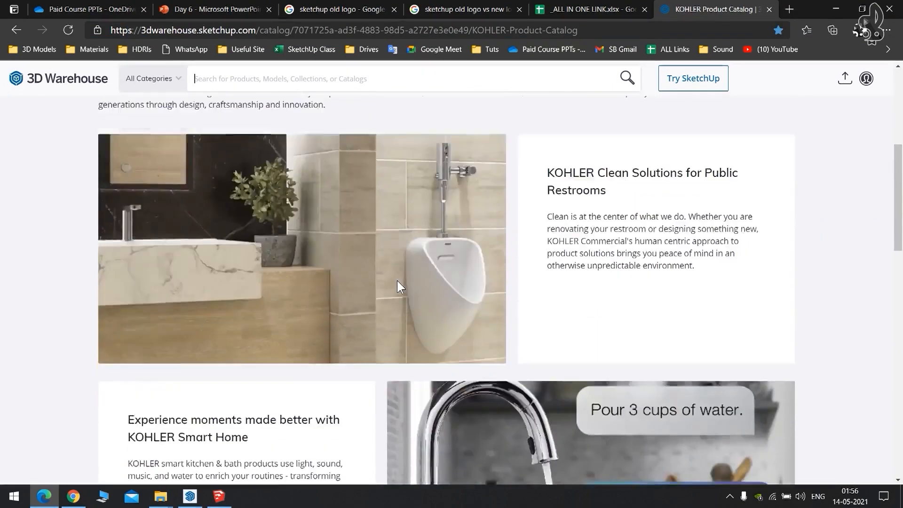
pyautogui.scroll(-12, 398, 281)
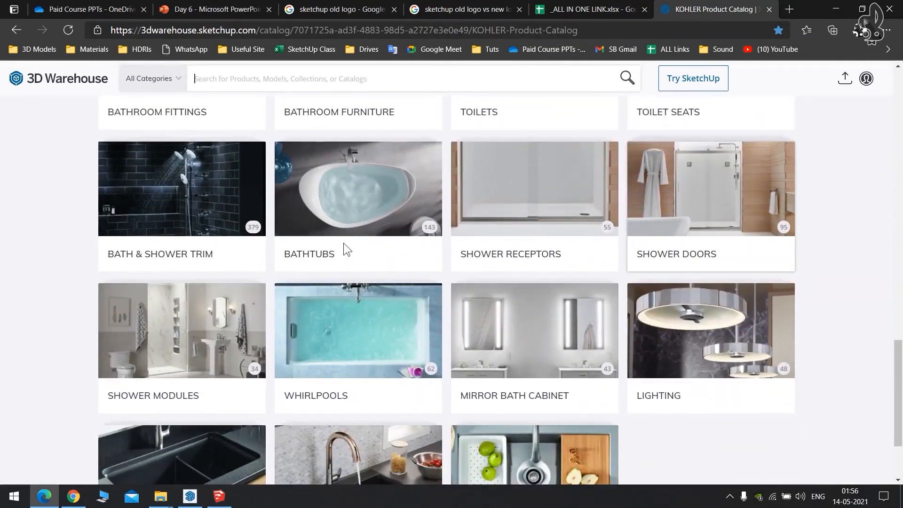
pyautogui.scroll(-3, 332, 261)
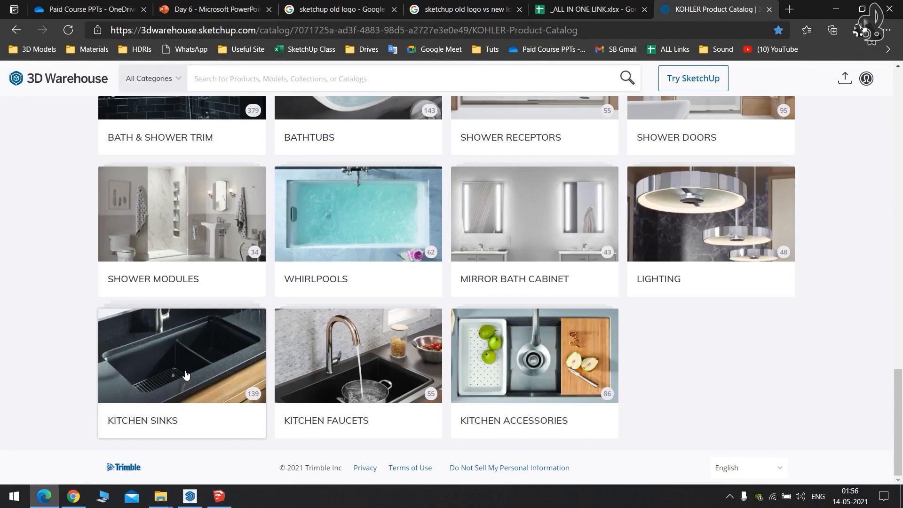
pyautogui.click(187, 376)
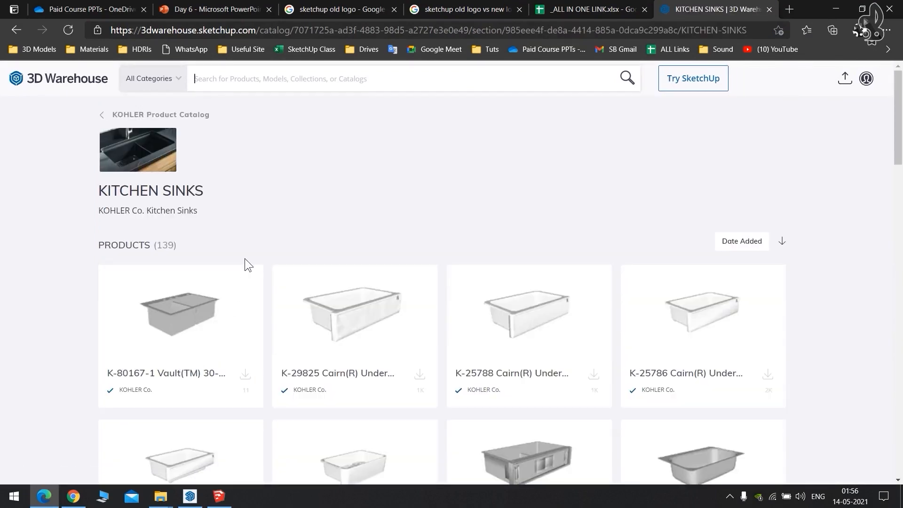
# Look through the KOHLER kitchen sink models in the catalog section.
pyautogui.scroll(-5, 272, 284)
pyautogui.scroll(5, 272, 284)
pyautogui.scroll(-12, 476, 312)
pyautogui.scroll(-14, 492, 348)
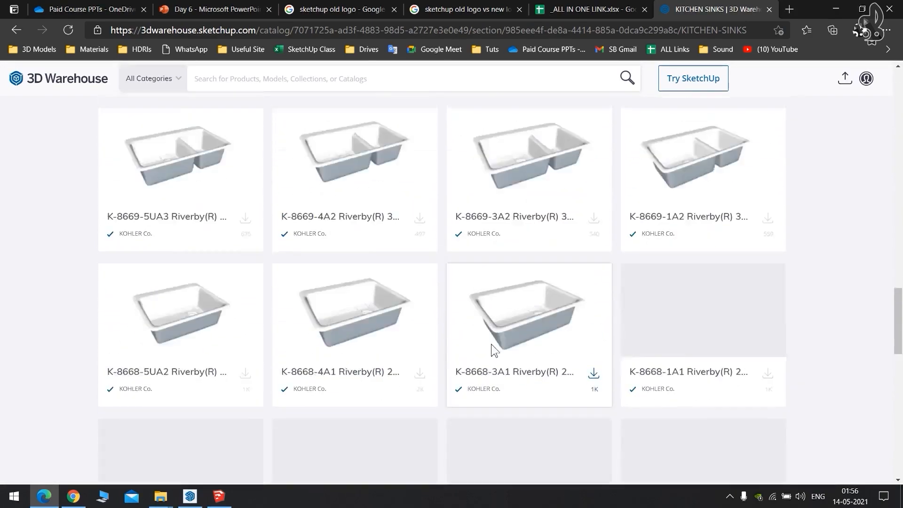
pyautogui.scroll(11, 492, 348)
pyautogui.scroll(12, 492, 349)
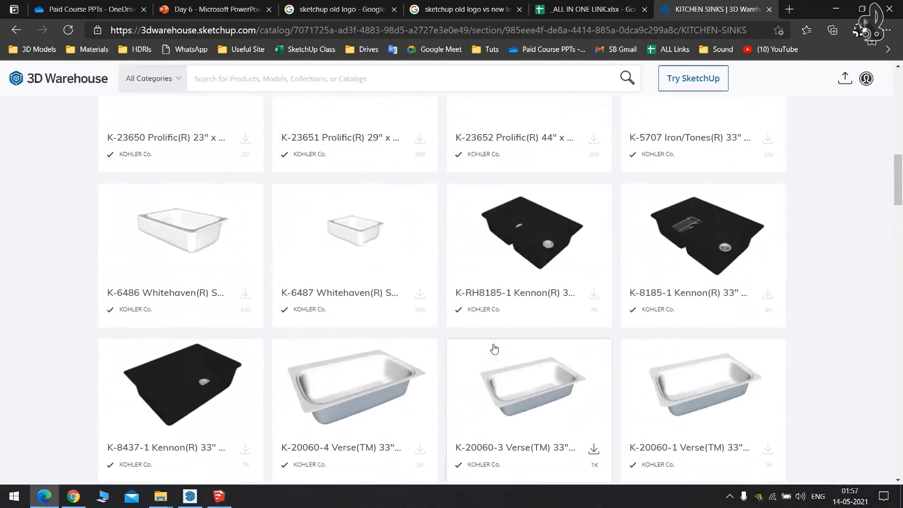
pyautogui.scroll(5, 494, 348)
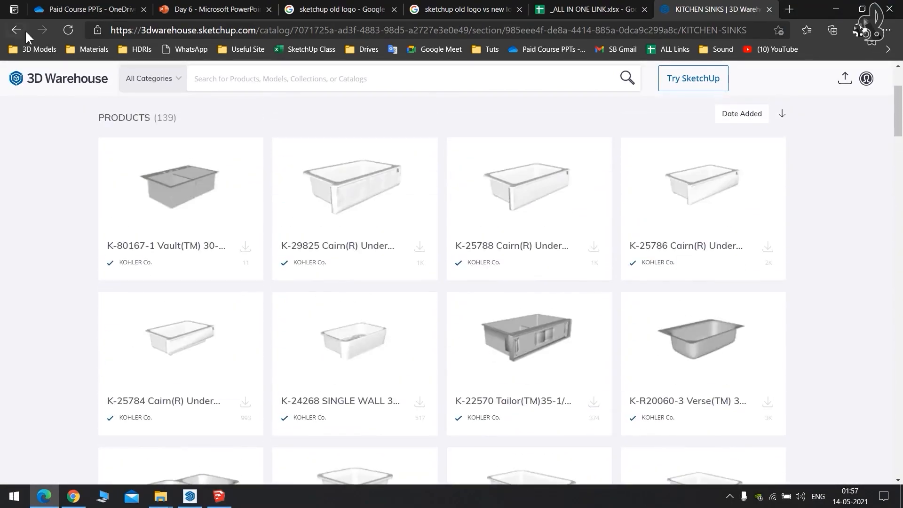
# Open the KOHLER catalog from the Bathroom & Kitchen link in the _ALL IN ONE LINK spreadsheet's 3D Warehouse Collections sheet.
pyautogui.click(607, 9)
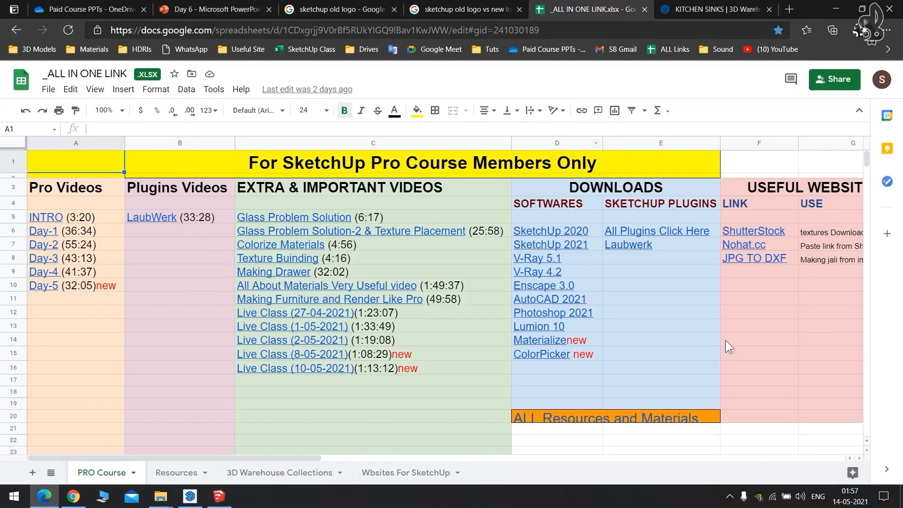
pyautogui.moveTo(275, 456)
pyautogui.mouseDown()
pyautogui.moveTo(544, 454)
pyautogui.moveTo(262, 451)
pyautogui.mouseUp()
pyautogui.click(170, 475)
pyautogui.click(261, 473)
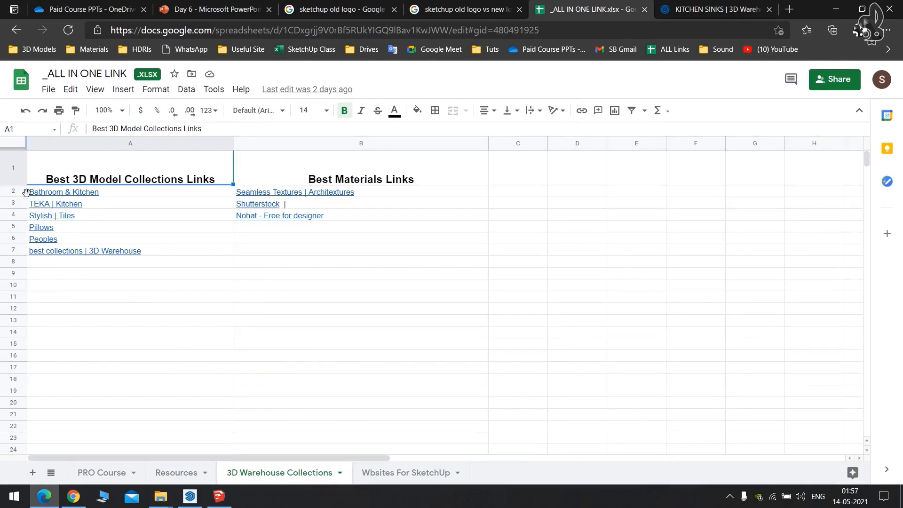
pyautogui.click(709, 9)
pyautogui.click(594, 8)
pyautogui.click(59, 195)
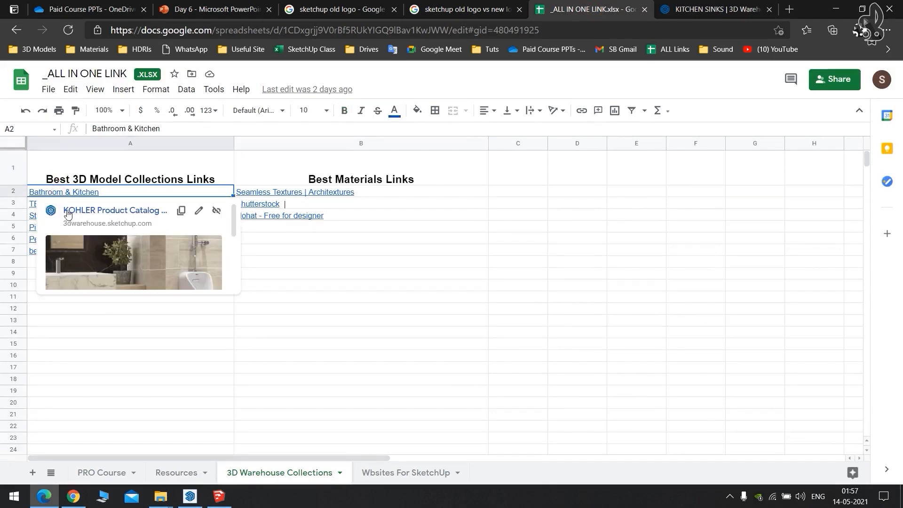
pyautogui.click(71, 211)
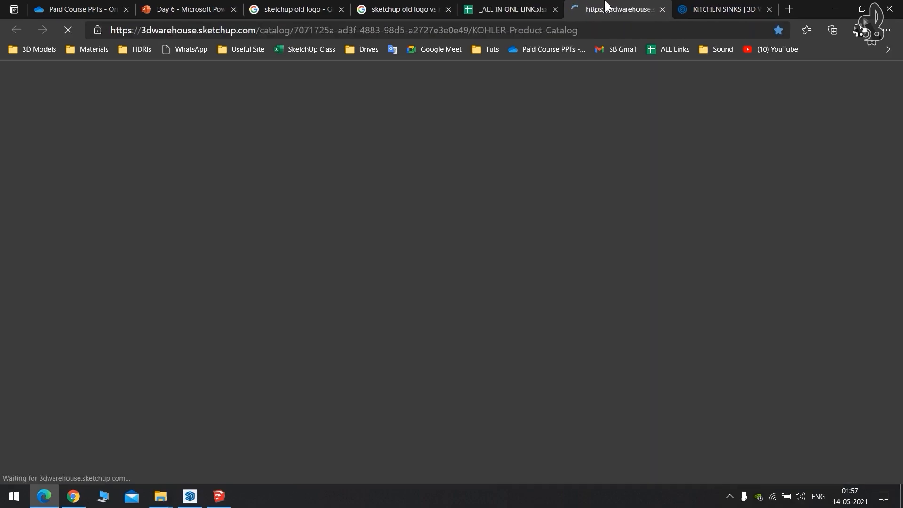
# Open the catalog's Kitchen Sinks section and show the details of the K-8185-1 Kennon(R) 33" x 22" sink.
pyautogui.scroll(-20, 195, 329)
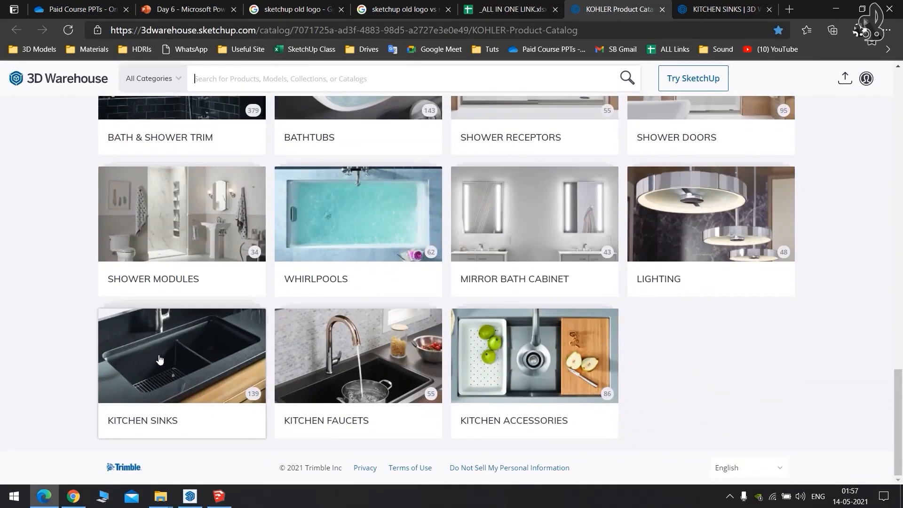
pyautogui.click(160, 359)
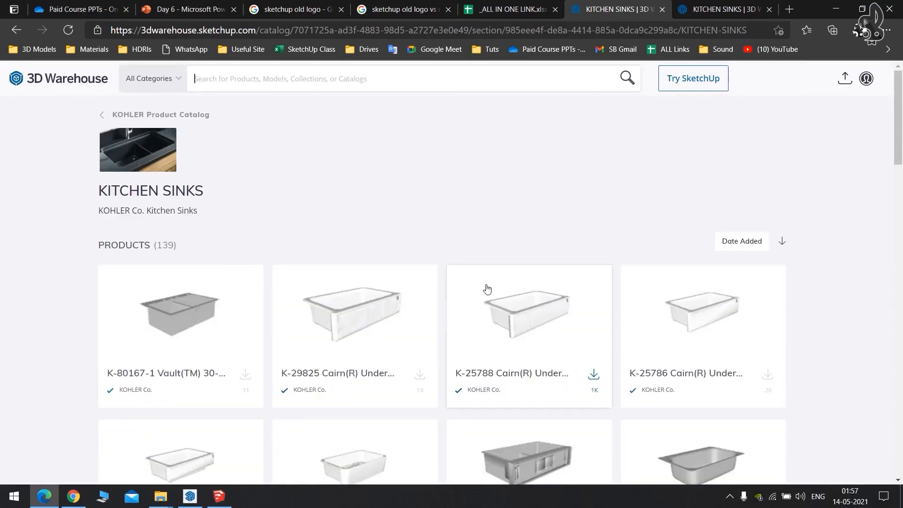
pyautogui.scroll(-13, 477, 276)
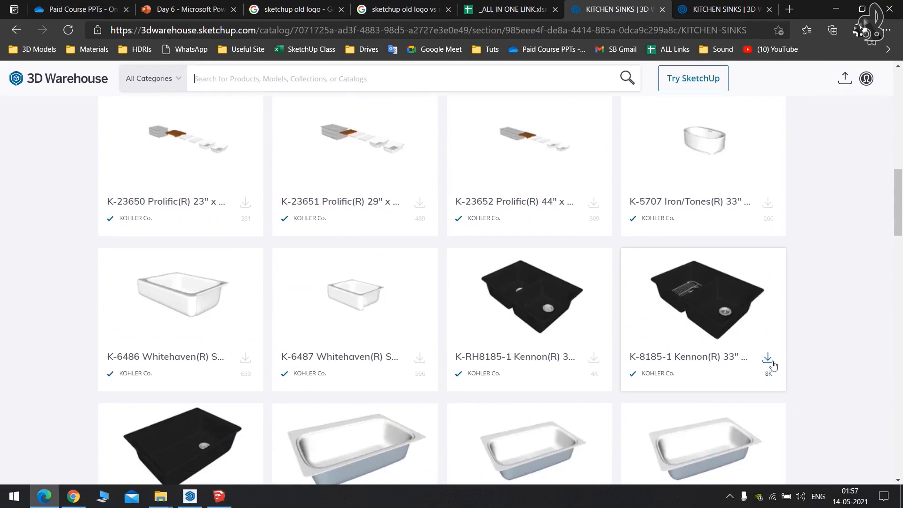
pyautogui.click(702, 295)
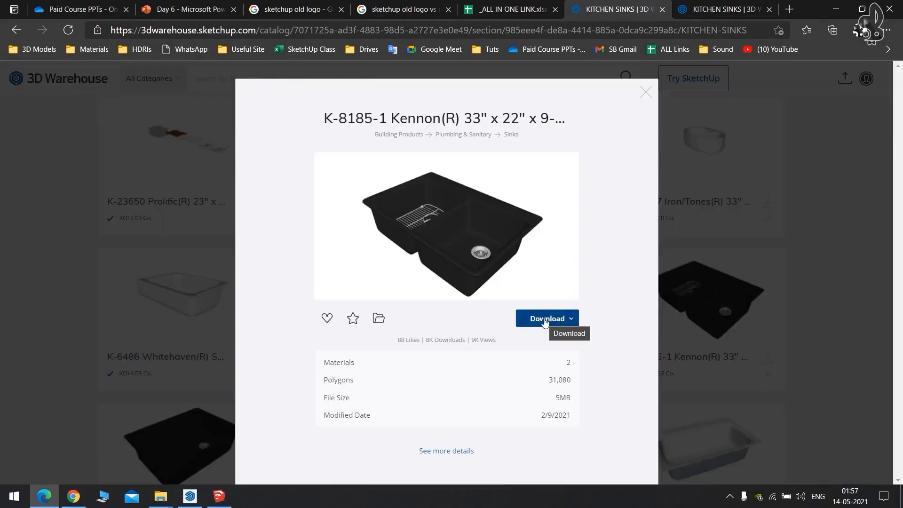
# Request the K-8185-1 Kennon(R) sink download and sign in to 3D Warehouse with the first listed Google account.
pyautogui.click(685, 301)
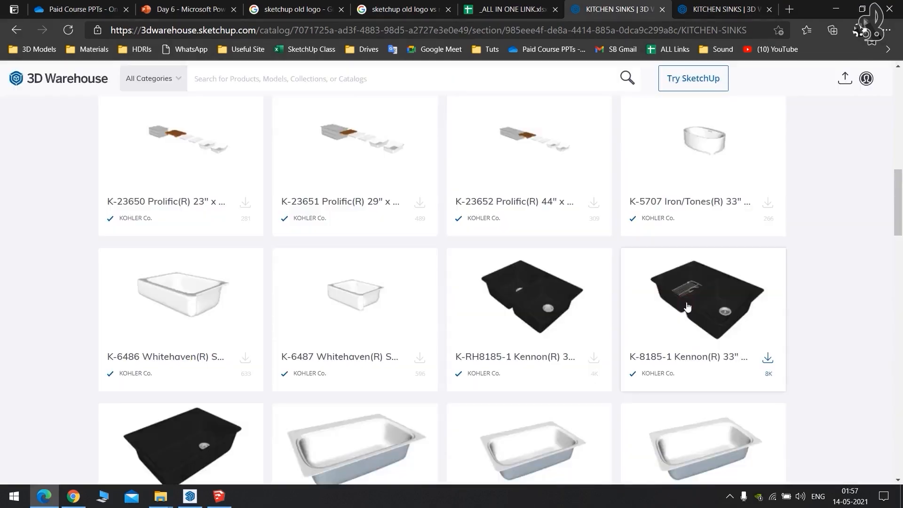
pyautogui.click(768, 360)
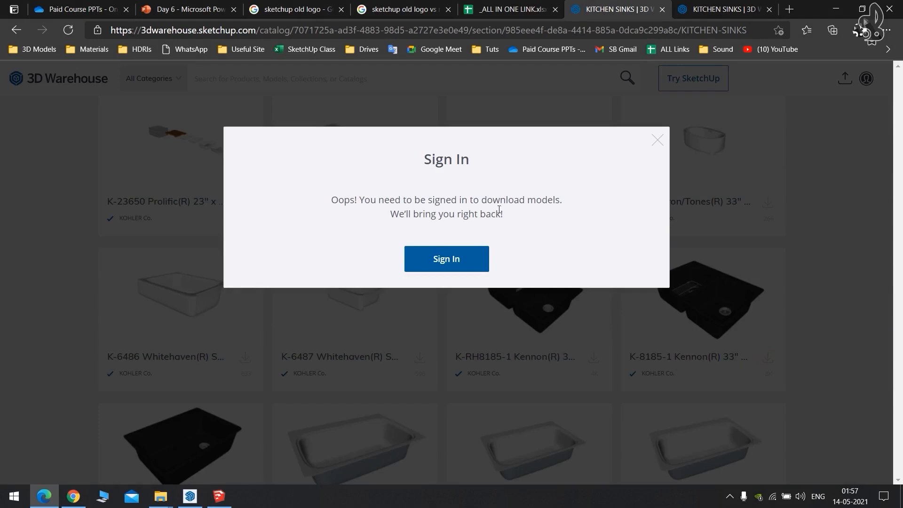
pyautogui.click(477, 260)
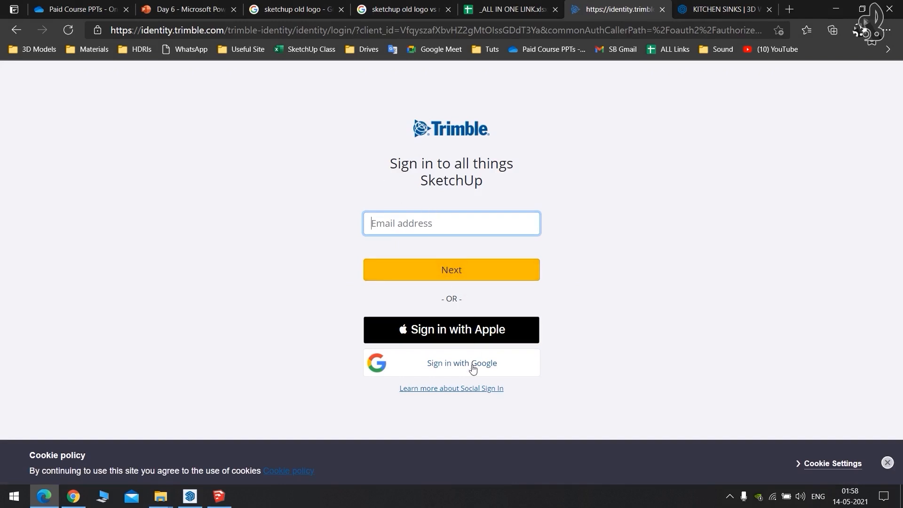
pyautogui.click(478, 367)
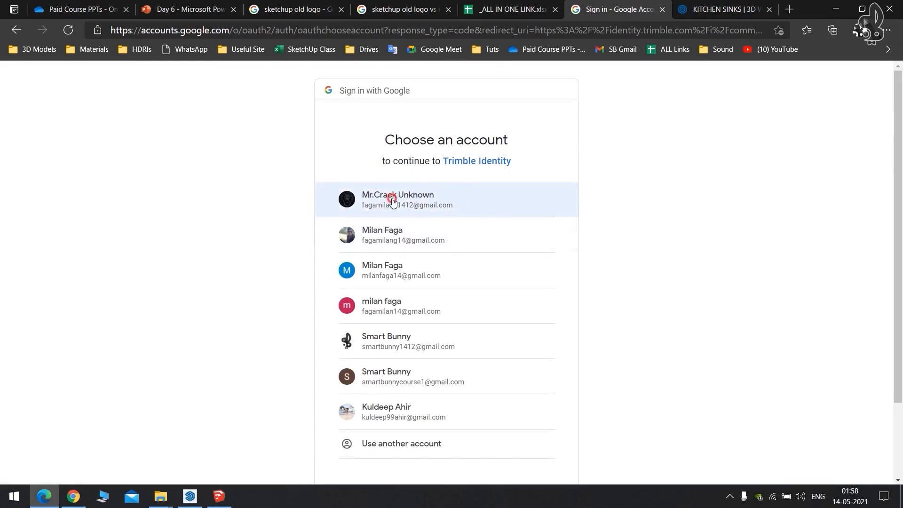
pyautogui.click(393, 199)
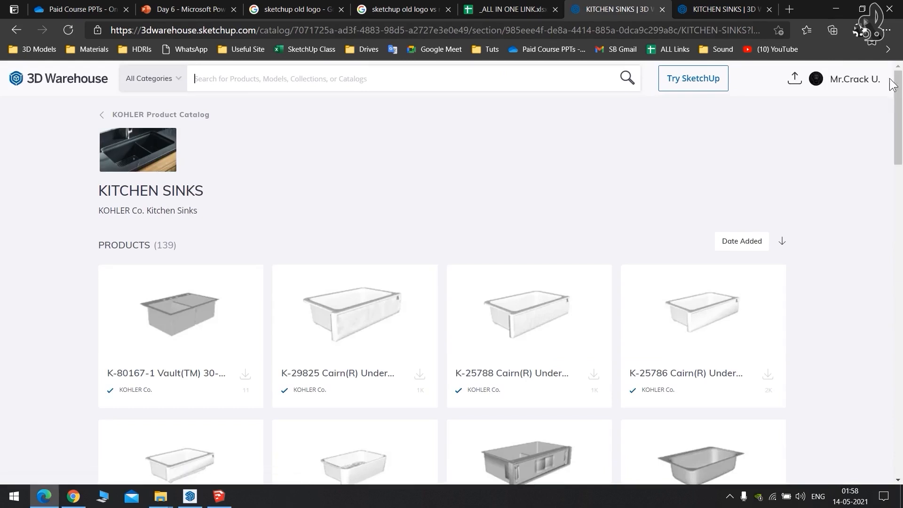
# Download the K-8185-1 Kennon(R) 33" sink from the Kitchen Sinks section as a SketchUp 2020 Model.
pyautogui.click(814, 84)
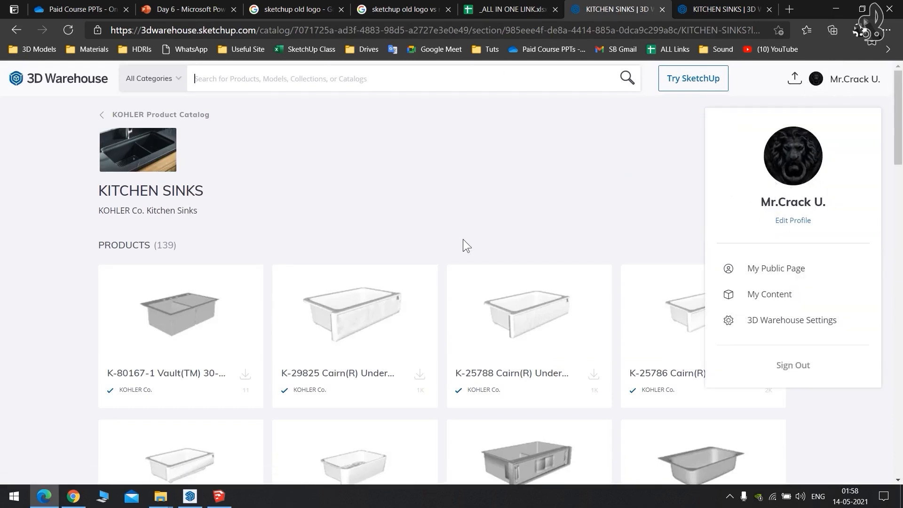
pyautogui.scroll(-5, 663, 232)
pyautogui.scroll(-10, 675, 232)
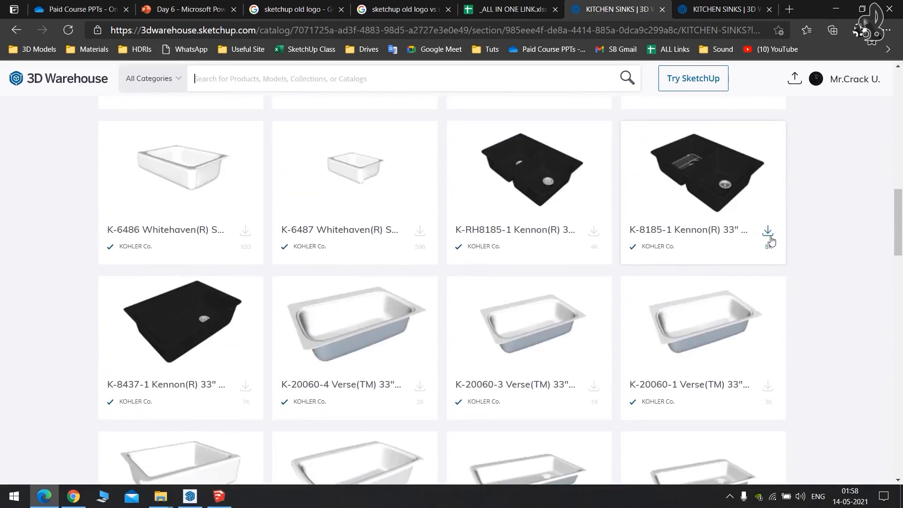
pyautogui.click(768, 232)
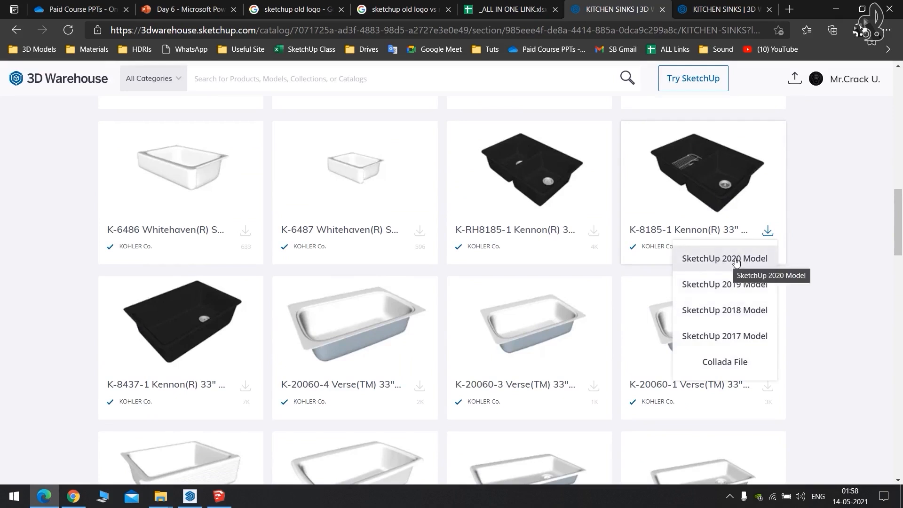
pyautogui.click(703, 259)
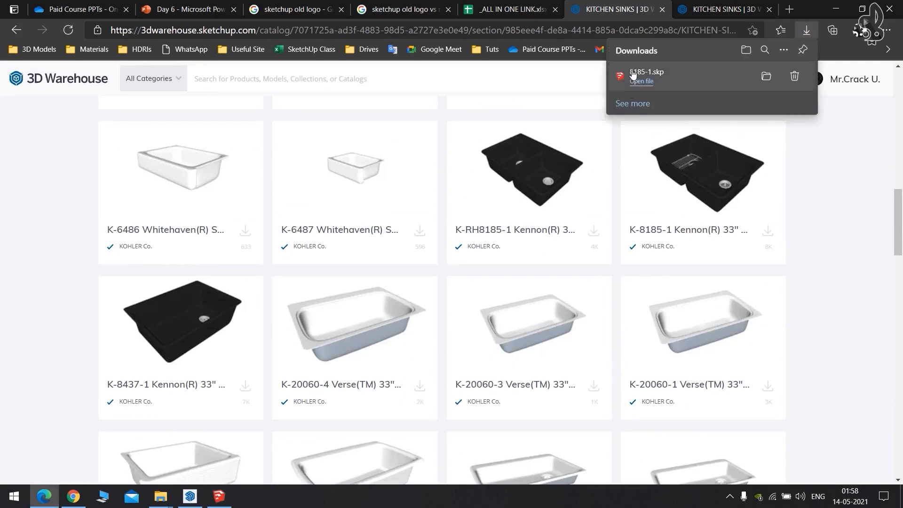
# Insert the downloaded 8185-1.skp from its Downloads folder straight into the SketchUp model beside the modelled sink.
pyautogui.click(767, 76)
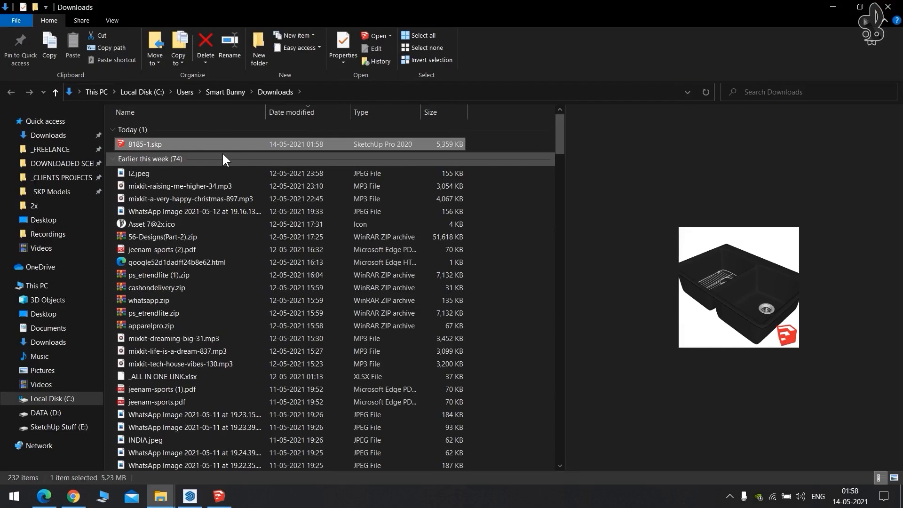
pyautogui.moveTo(125, 139)
pyautogui.mouseDown()
pyautogui.moveTo(152, 150)
pyautogui.moveTo(227, 325)
pyautogui.moveTo(228, 450)
pyautogui.moveTo(190, 494)
pyautogui.moveTo(340, 348)
pyautogui.mouseUp()
pyautogui.moveTo(371, 282); pyautogui.dragTo(371, 278)
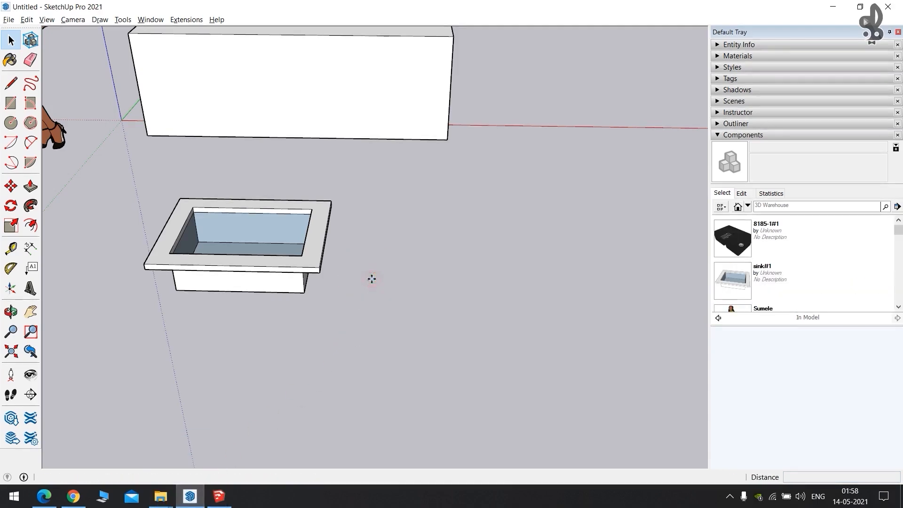
pyautogui.moveTo(520, 314)
pyautogui.mouseDown(button='middle')
pyautogui.moveTo(235, 190)
pyautogui.moveTo(433, 306)
pyautogui.mouseUp(button='middle')
# Delete the black KOHLER sink from the model.
pyautogui.press('space')
pyautogui.click(471, 411)
pyautogui.click(401, 316)
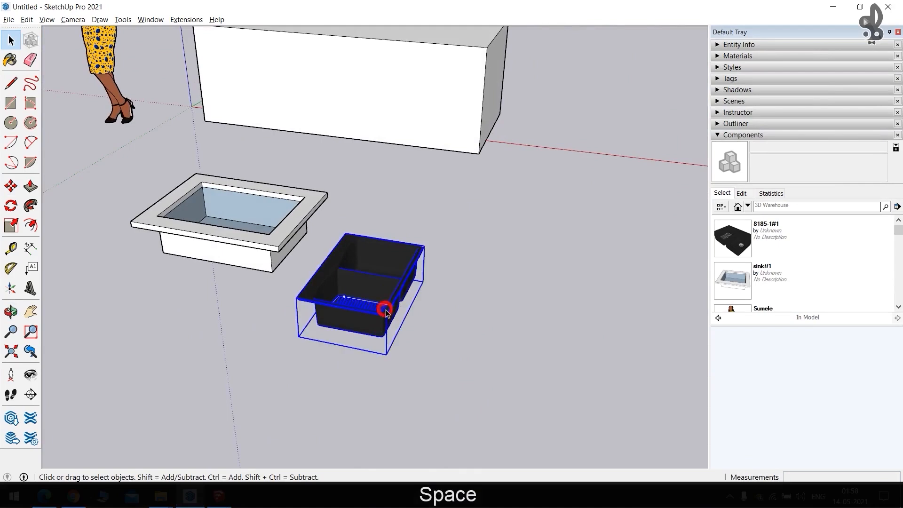
pyautogui.press('Delete')
# Import 8185-1.skp from the Downloads folder and place the black sink beside the modelled white sink.
pyautogui.click(9, 19)
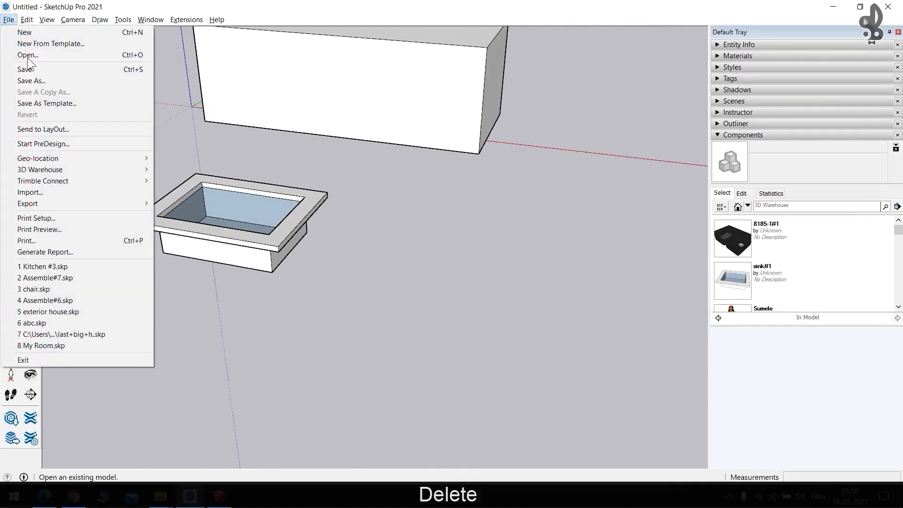
pyautogui.click(86, 191)
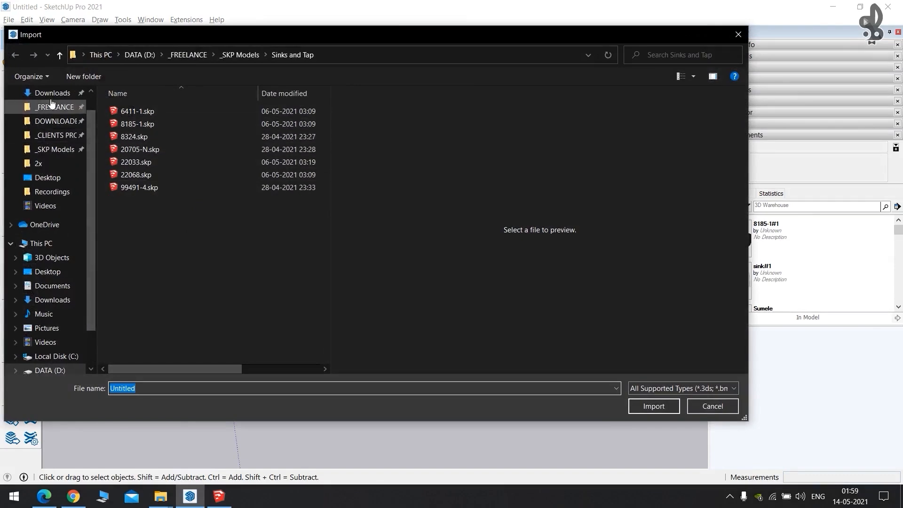
pyautogui.click(54, 94)
pyautogui.click(137, 114)
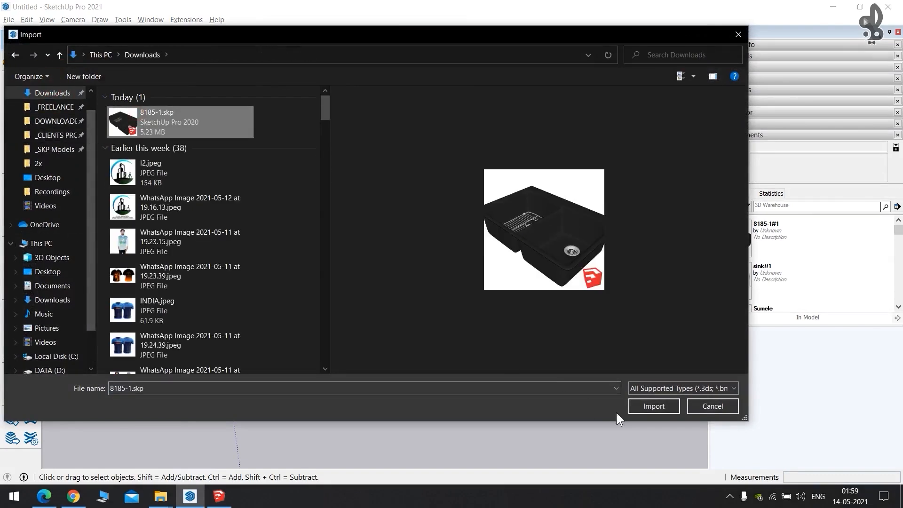
pyautogui.click(653, 406)
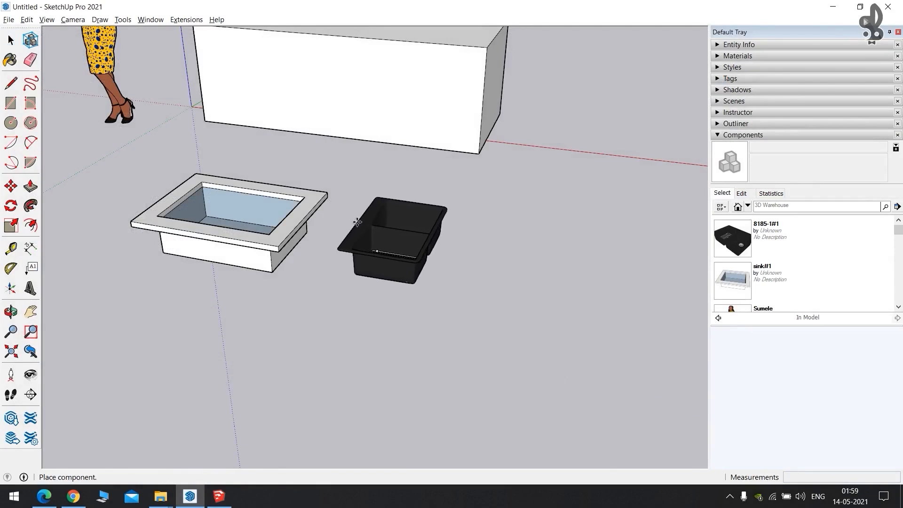
pyautogui.click(354, 239)
pyautogui.scroll(2, 450, 283)
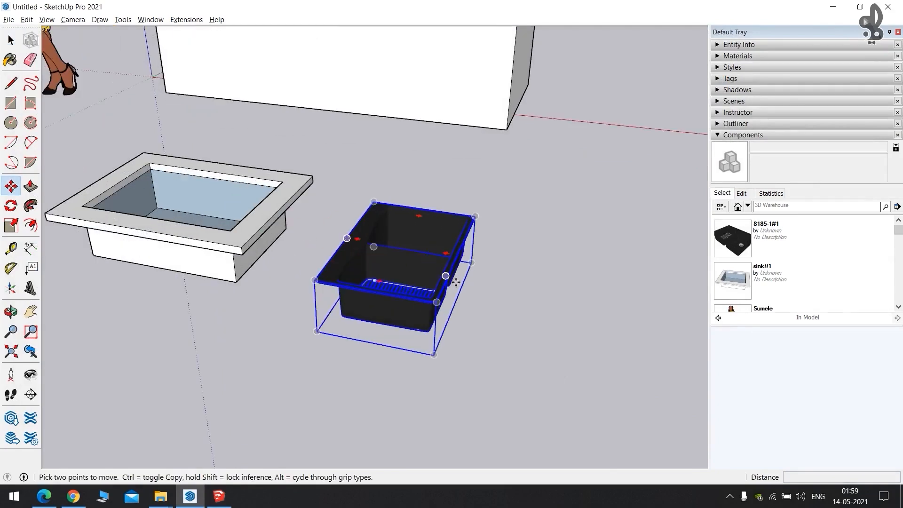
pyautogui.press('space')
pyautogui.click(522, 323)
pyautogui.moveTo(458, 300); pyautogui.dragTo(374, 303, button='middle')
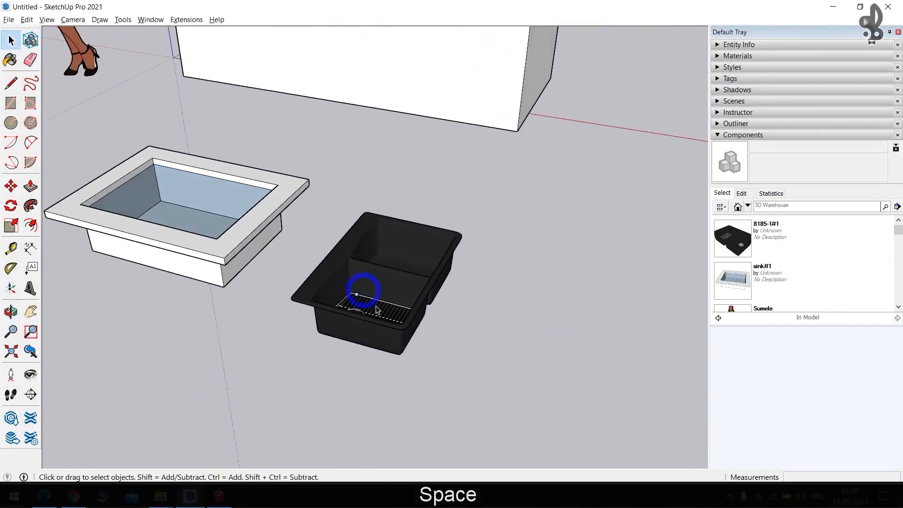
# Explode the white modelled sink component into loose geometry.
pyautogui.click(346, 251)
pyautogui.moveTo(346, 251); pyautogui.dragTo(376, 280, button='middle')
pyautogui.moveTo(310, 260); pyautogui.dragTo(491, 206, button='middle')
pyautogui.click(313, 337)
pyautogui.click(402, 275)
pyautogui.keyDown('shift'); pyautogui.moveTo(312, 255); pyautogui.dragTo(452, 349, button='middle'); pyautogui.keyUp('shift')
pyautogui.click(452, 349)
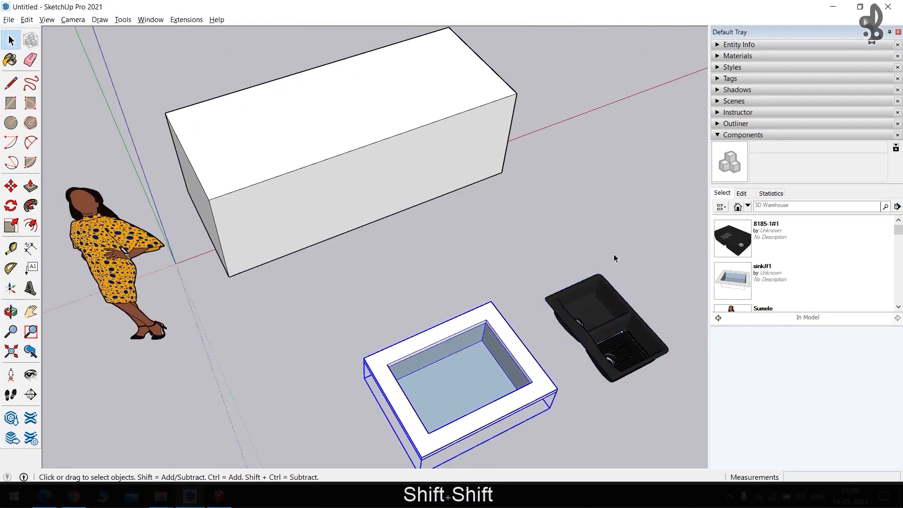
pyautogui.moveTo(367, 371); pyautogui.dragTo(343, 278, button='middle')
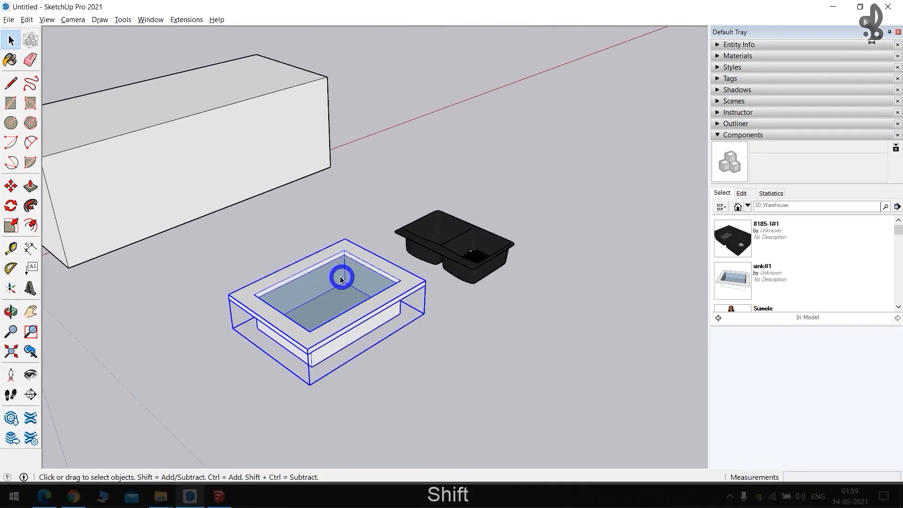
pyautogui.moveTo(437, 284); pyautogui.dragTo(377, 277, button='middle')
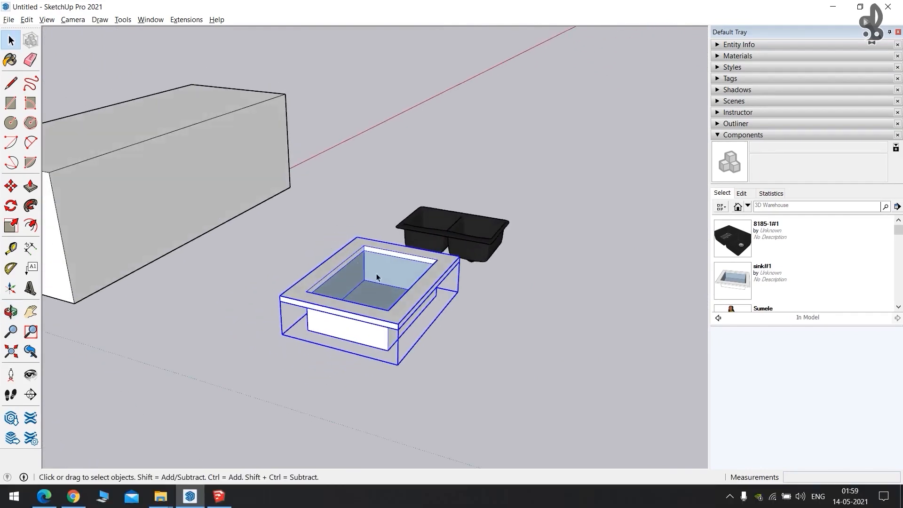
pyautogui.rightClick(326, 277)
pyautogui.click(364, 257)
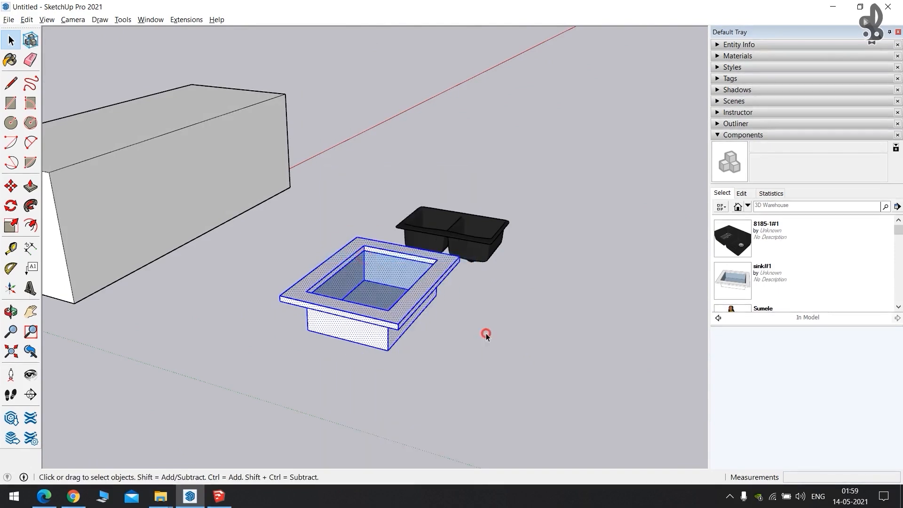
# Explode the outer component of the imported black KOHLER sink.
pyautogui.moveTo(374, 286); pyautogui.dragTo(207, 325, button='middle')
pyautogui.click(291, 305)
pyautogui.rightClick(281, 289)
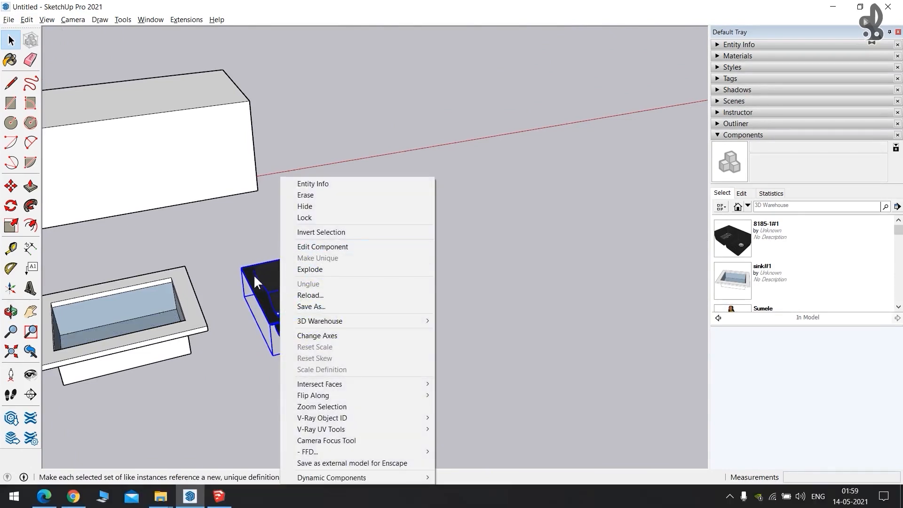
pyautogui.click(327, 268)
pyautogui.click(391, 314)
# Explode the nested component inside the black KOHLER sink.
pyautogui.click(276, 290)
pyautogui.rightClick(279, 293)
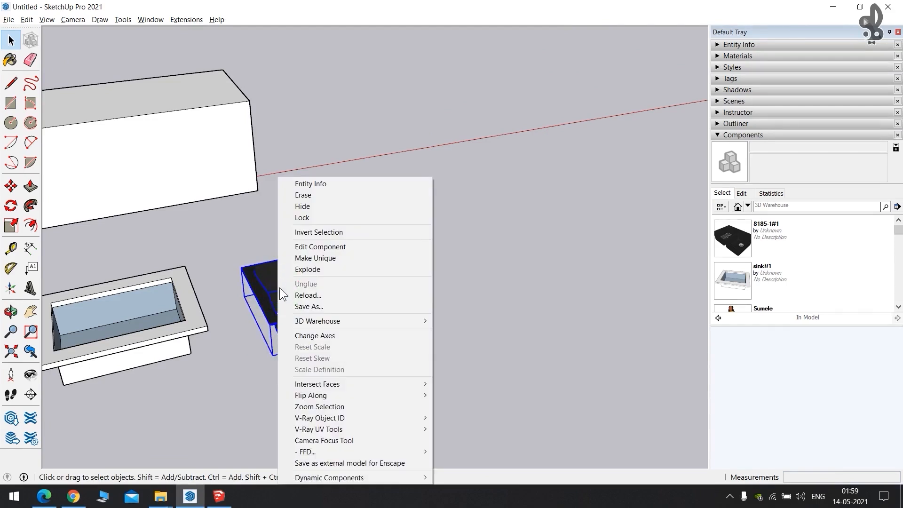
pyautogui.click(231, 256)
pyautogui.click(278, 272)
pyautogui.scroll(1, 277, 287)
pyautogui.scroll(1, 276, 288)
pyautogui.rightClick(300, 295)
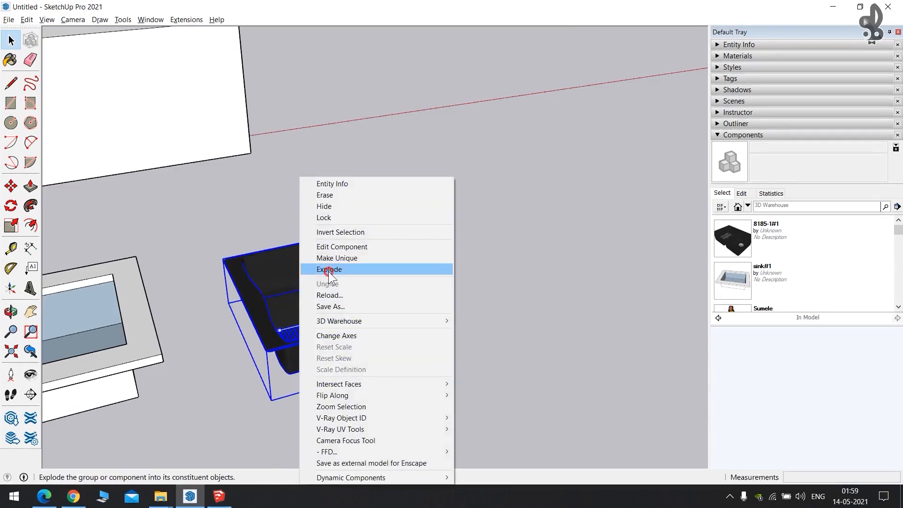
pyautogui.click(329, 269)
pyautogui.click(266, 308)
pyautogui.click(274, 313)
# Explode the black sink's remaining component down to raw faces and edges.
pyautogui.scroll(2, 291, 310)
pyautogui.moveTo(314, 310); pyautogui.dragTo(250, 282, button='middle')
pyautogui.scroll(-2, 262, 356)
pyautogui.keyDown('shift'); pyautogui.moveTo(250, 282); pyautogui.dragTo(277, 164, button='middle'); pyautogui.keyUp('shift')
pyautogui.moveTo(264, 122); pyautogui.dragTo(515, 347)
pyautogui.rightClick(349, 207)
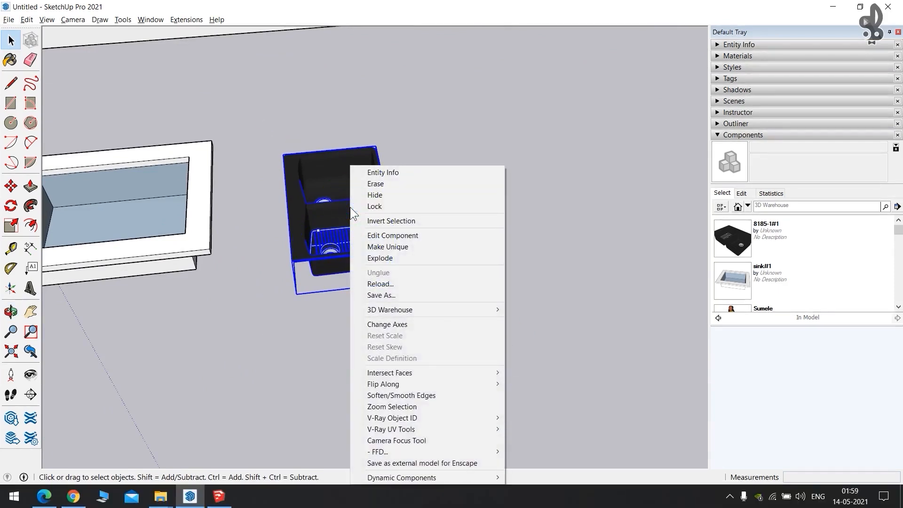
pyautogui.click(305, 197)
pyautogui.rightClick(304, 199)
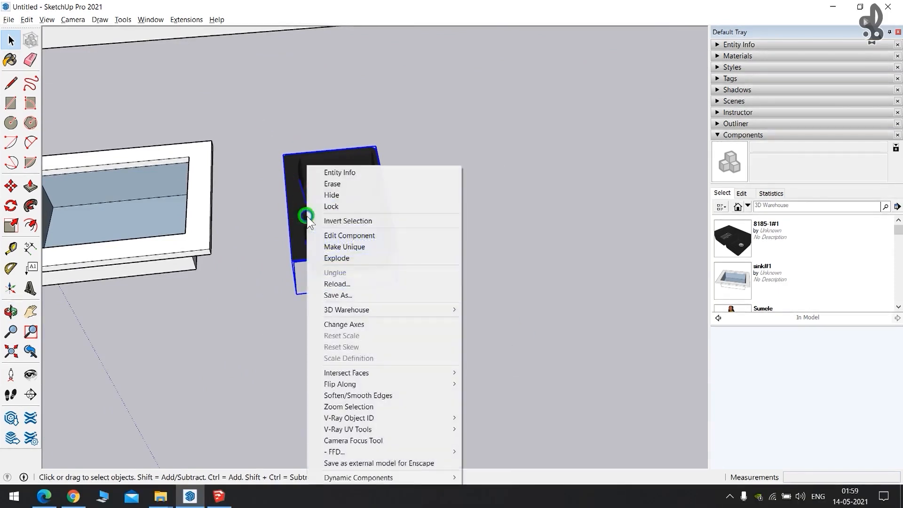
pyautogui.click(348, 257)
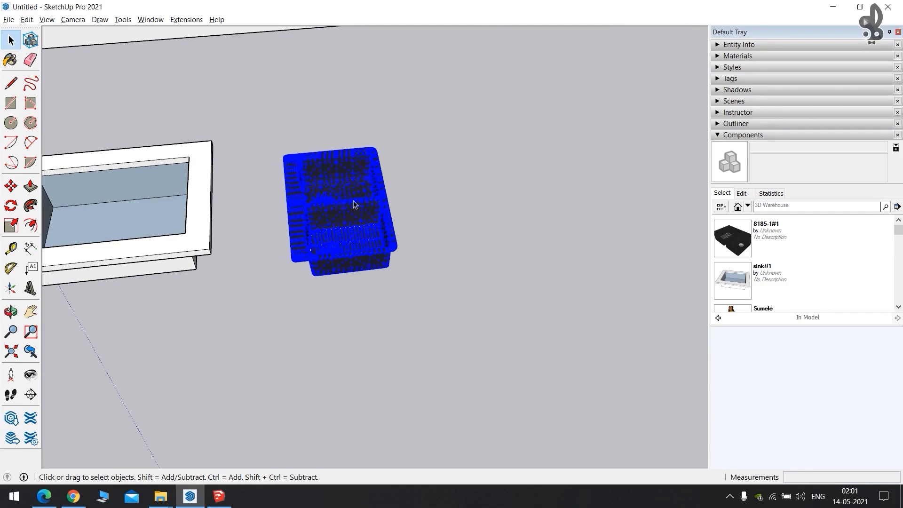
pyautogui.click(434, 189)
pyautogui.moveTo(435, 189); pyautogui.dragTo(323, 290, button='middle')
# Purge the unused components from the model's component collection.
pyautogui.click(223, 241)
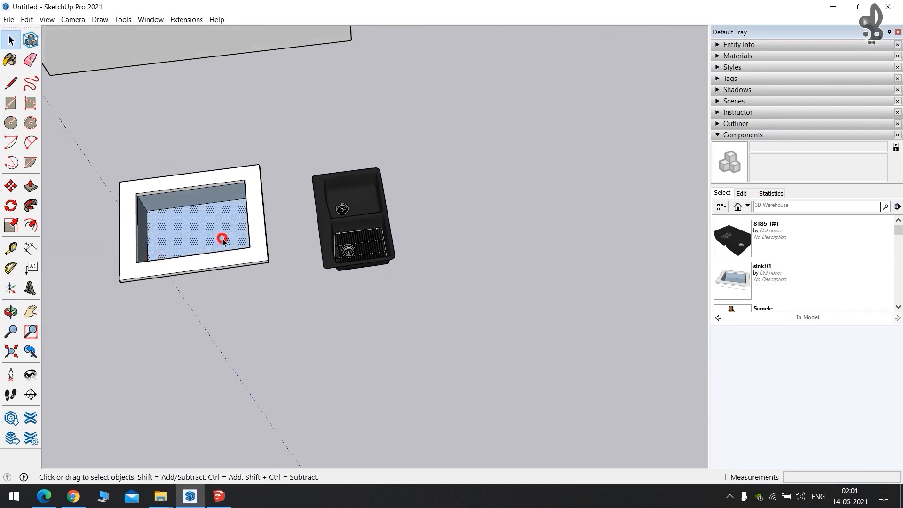
pyautogui.click(242, 260)
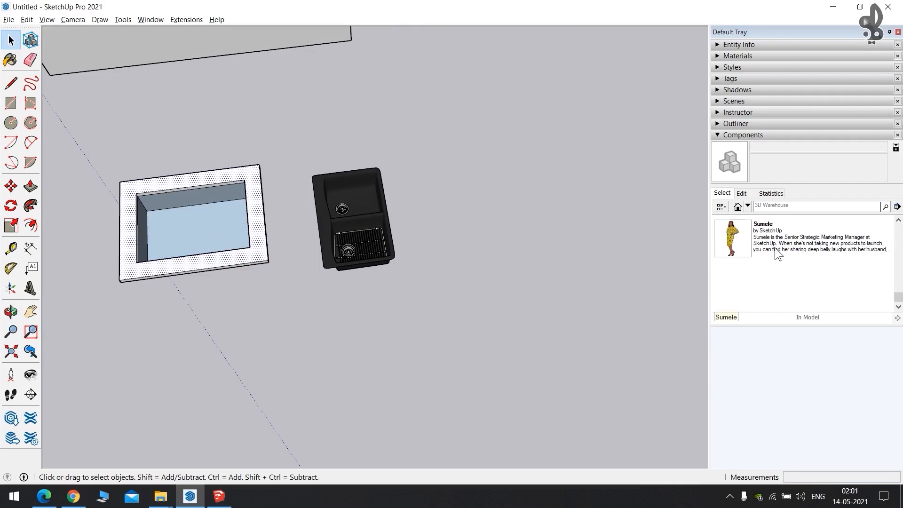
pyautogui.click(896, 207)
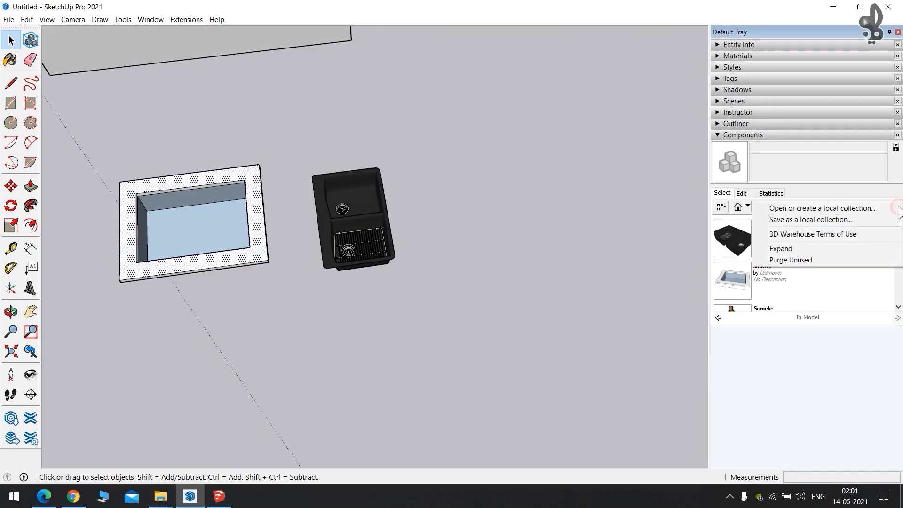
pyautogui.click(687, 272)
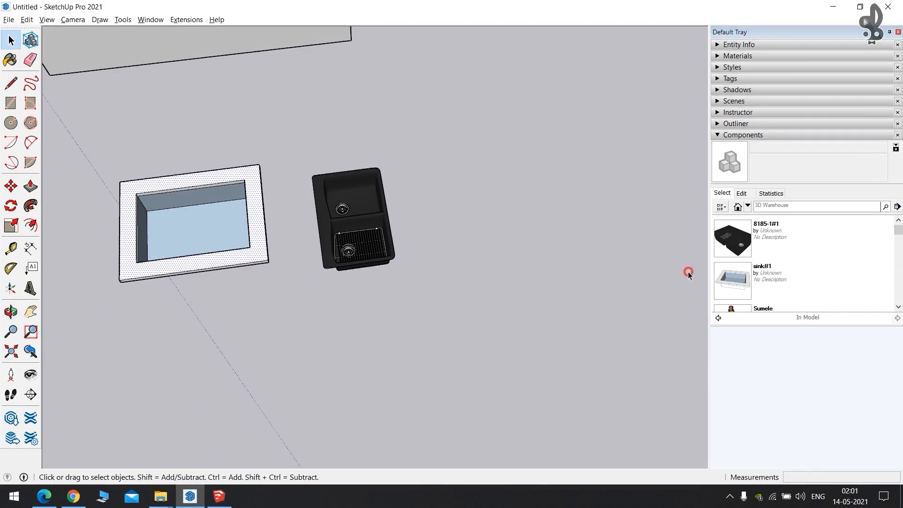
pyautogui.click(897, 206)
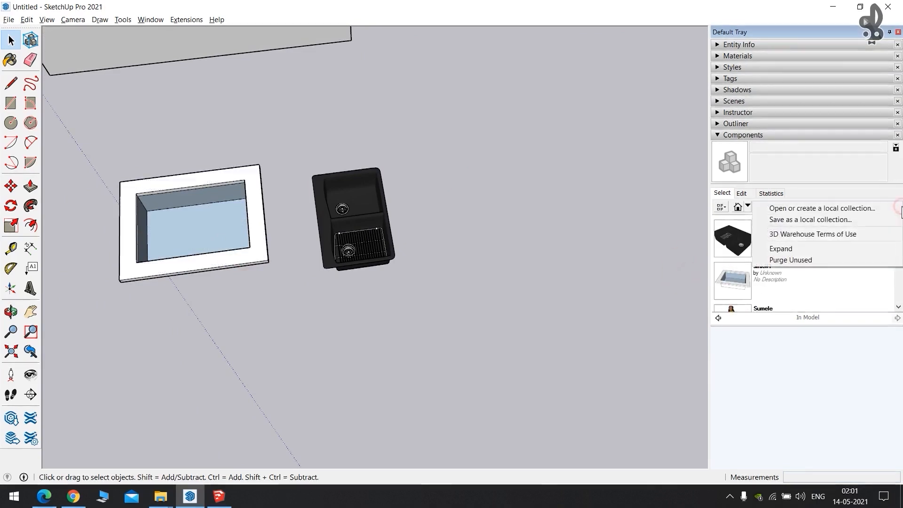
pyautogui.click(810, 258)
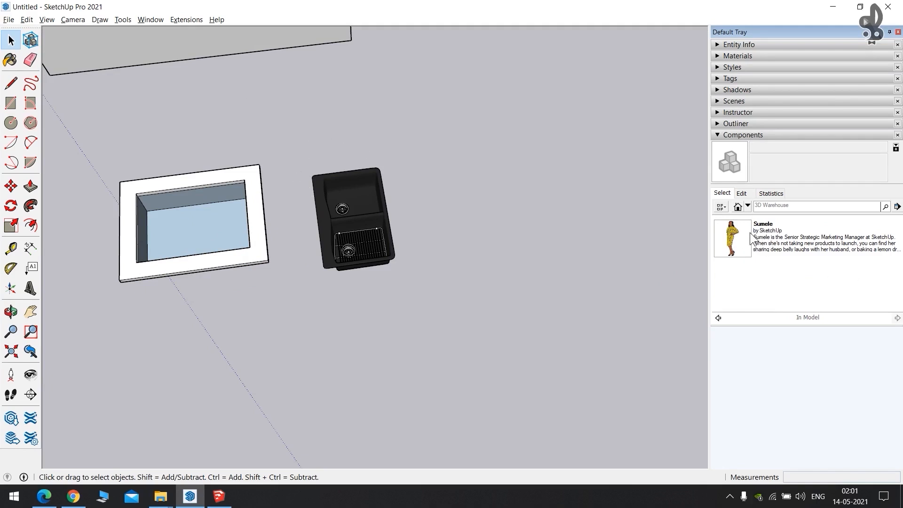
pyautogui.click(332, 190)
pyautogui.moveTo(274, 167); pyautogui.dragTo(176, 137, button='middle')
pyautogui.scroll(2, 177, 137)
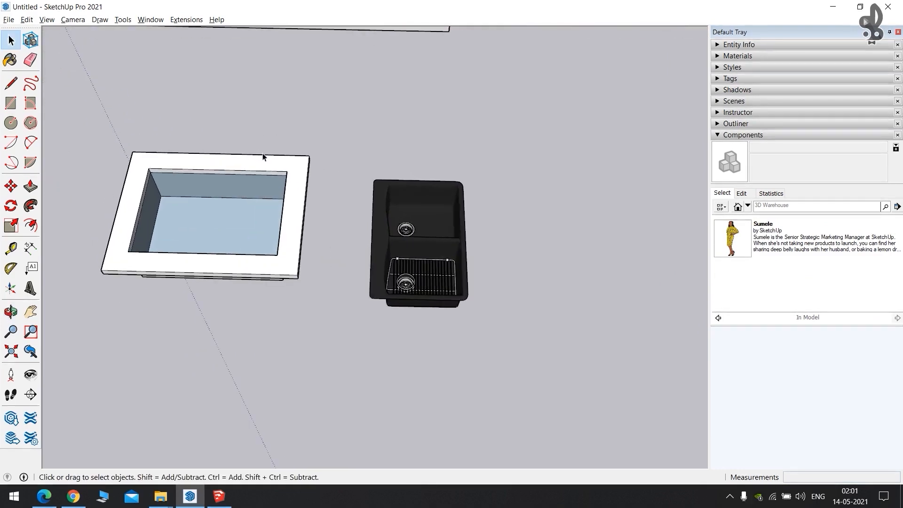
# Start making a component from the white modelled sink, named sink1, with gluing set to Any.
pyautogui.moveTo(302, 175); pyautogui.dragTo(351, 182, button='middle')
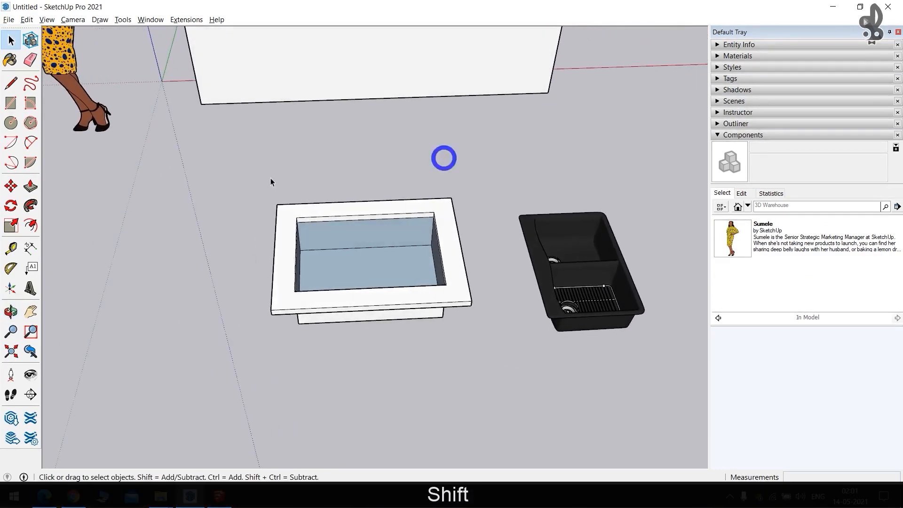
pyautogui.moveTo(179, 148); pyautogui.dragTo(492, 376)
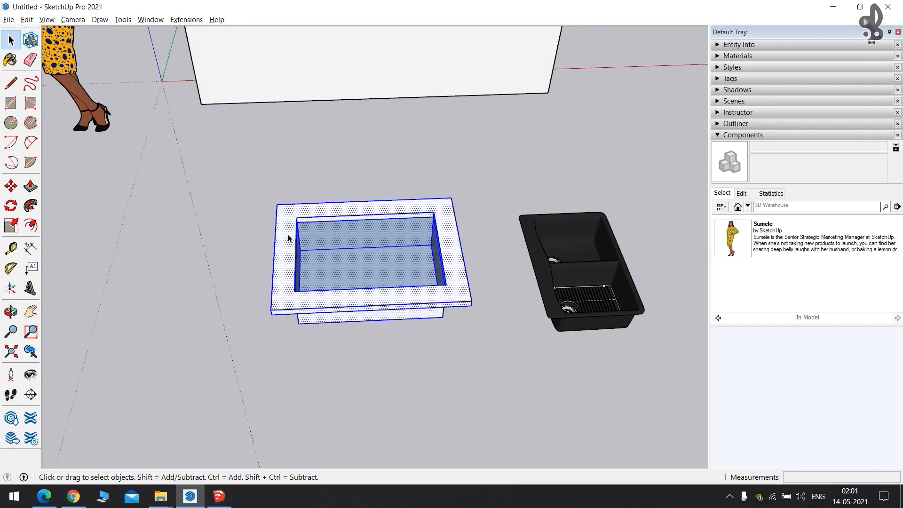
pyautogui.press('g')
pyautogui.click(638, 130)
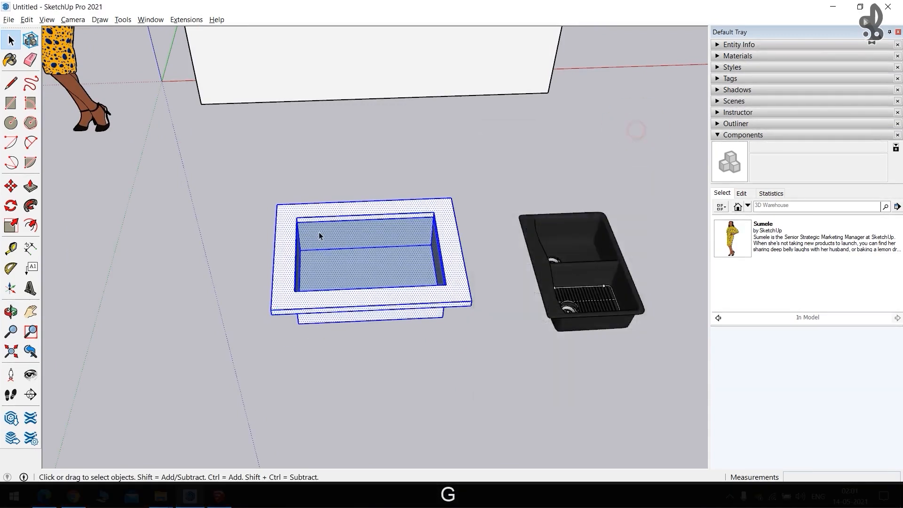
pyautogui.rightClick(304, 237)
pyautogui.click(359, 316)
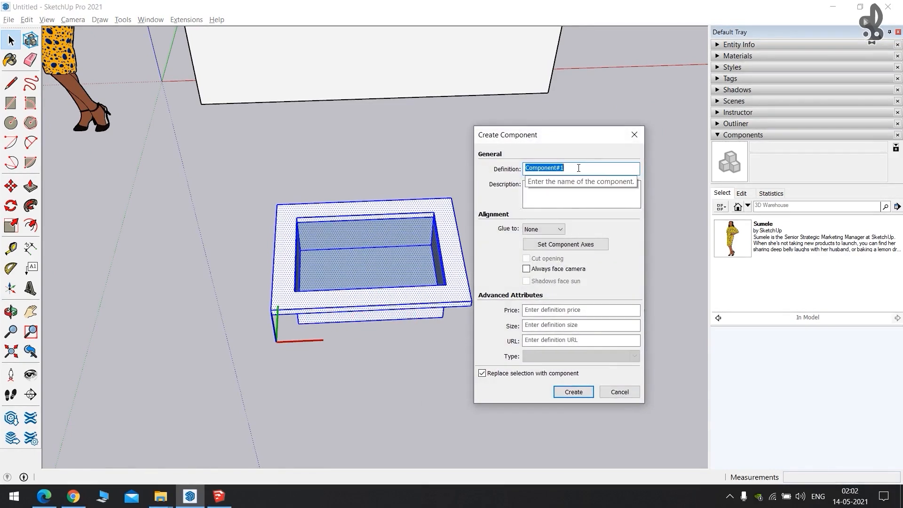
pyautogui.write('sink1')
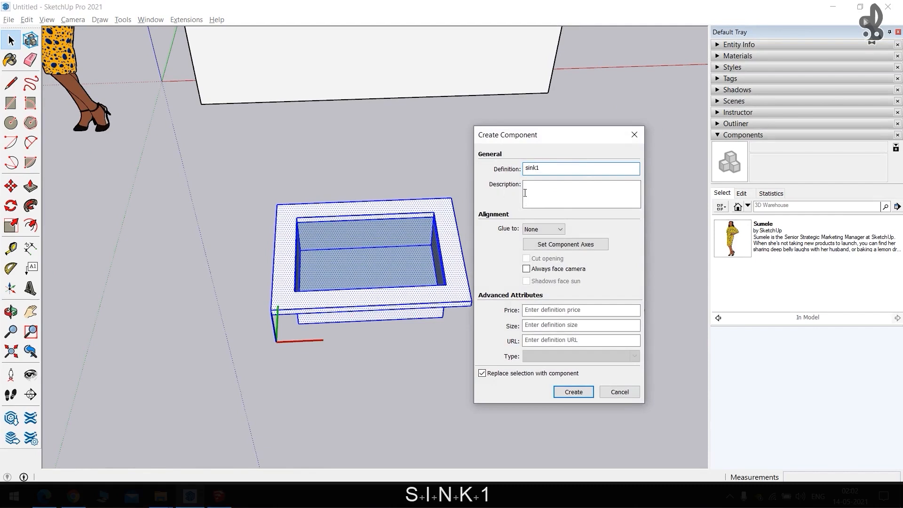
pyautogui.click(546, 229)
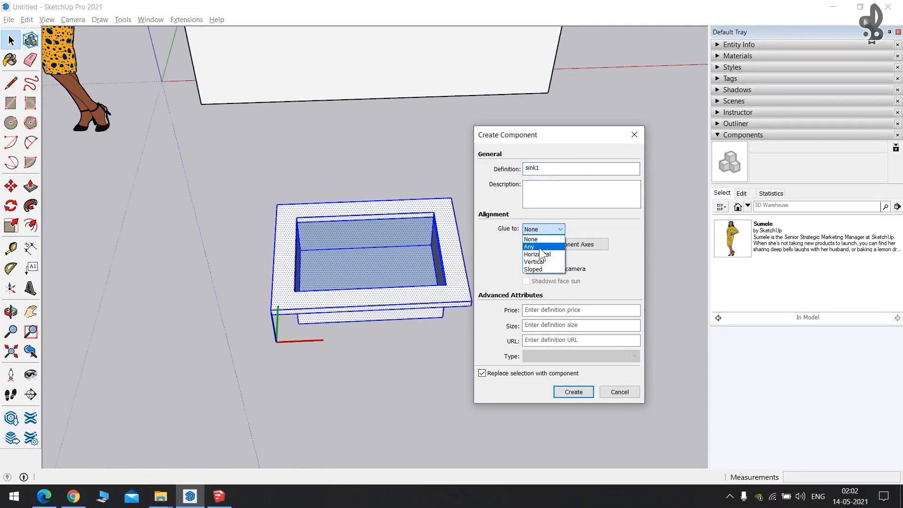
pyautogui.click(540, 247)
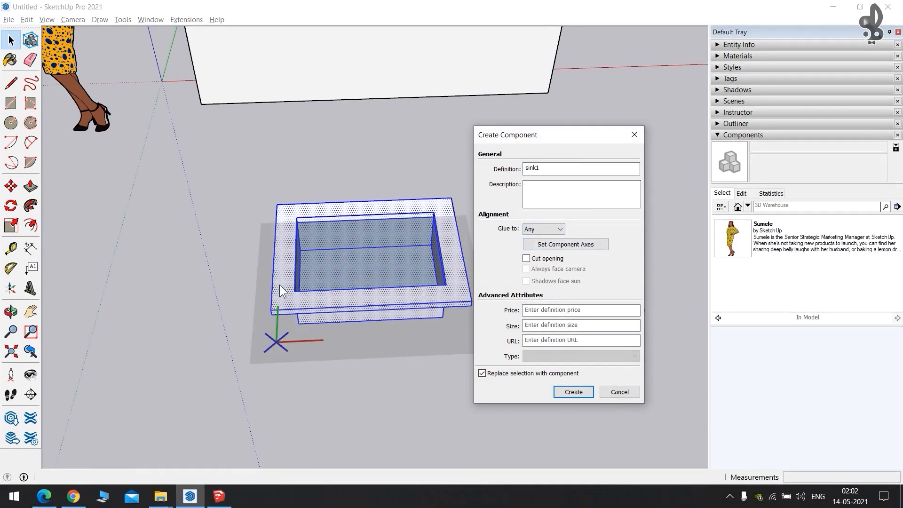
# Place the origin of the sink1 component axes at the front corner of the rim's underside.
pyautogui.click(565, 244)
pyautogui.scroll(4, 283, 311)
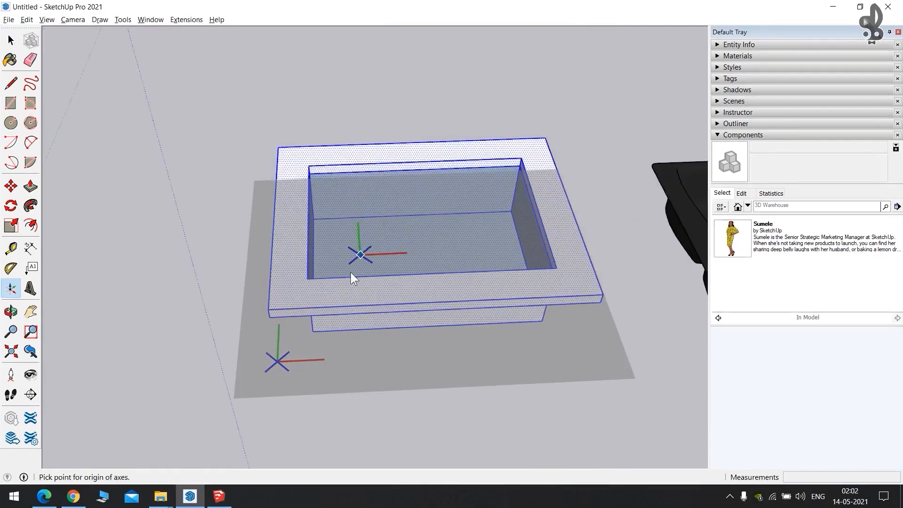
pyautogui.scroll(2, 305, 302)
pyautogui.moveTo(330, 311); pyautogui.dragTo(354, 271, button='middle')
pyautogui.keyDown('shift'); pyautogui.moveTo(455, 254); pyautogui.dragTo(480, 235, button='middle'); pyautogui.keyUp('shift')
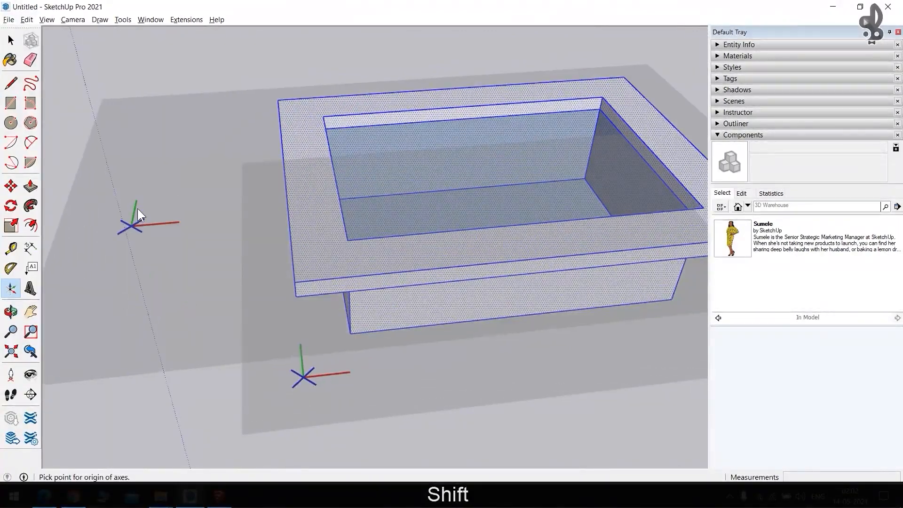
pyautogui.scroll(-3, 165, 140)
pyautogui.scroll(-3, 165, 142)
pyautogui.keyDown('shift'); pyautogui.moveTo(329, 165); pyautogui.dragTo(458, 169, button='middle'); pyautogui.keyUp('shift')
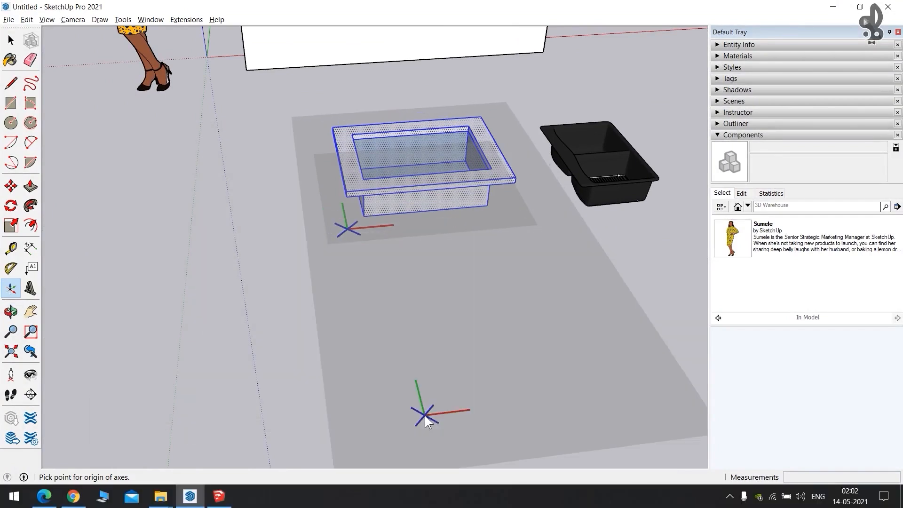
pyautogui.scroll(3, 343, 194)
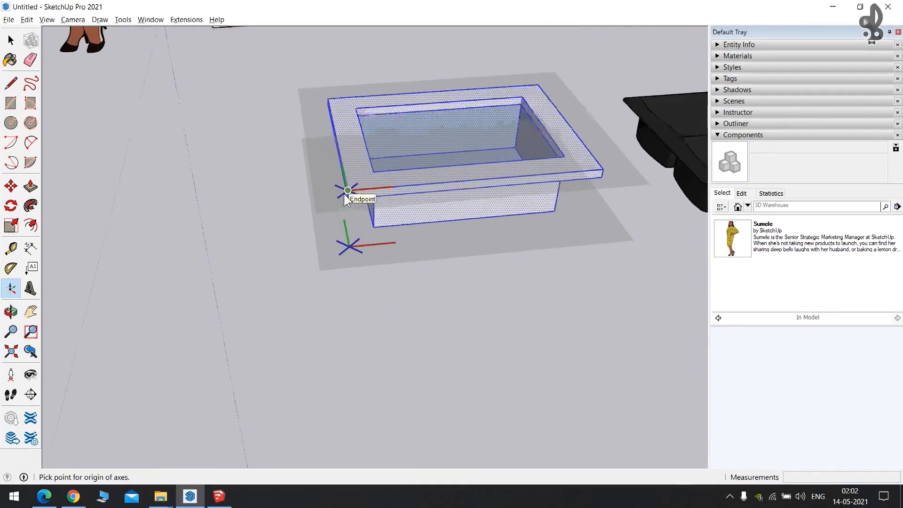
pyautogui.scroll(4, 368, 180)
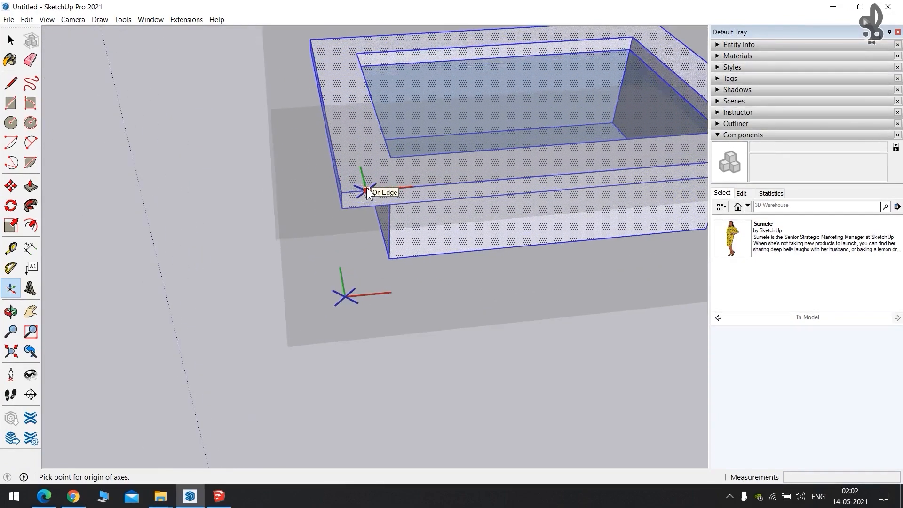
pyautogui.moveTo(369, 186); pyautogui.dragTo(365, 127, button='middle')
pyautogui.scroll(5, 323, 173)
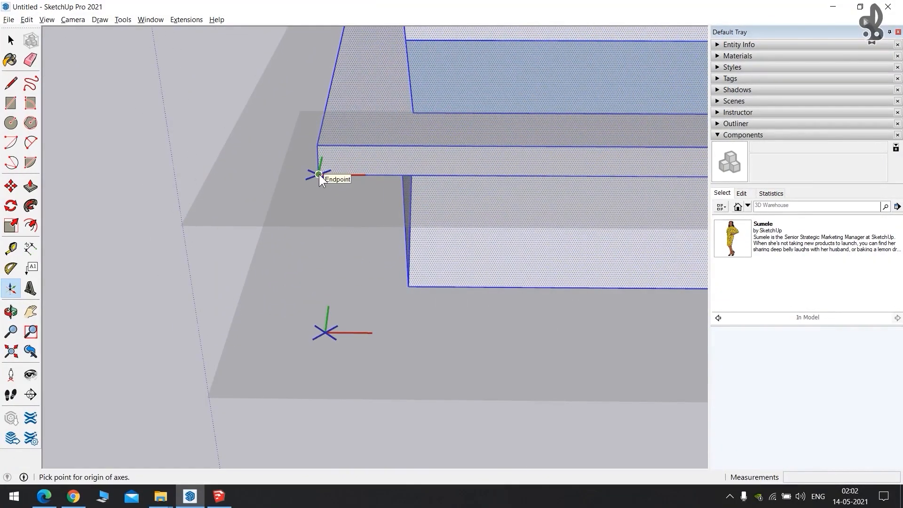
pyautogui.click(319, 174)
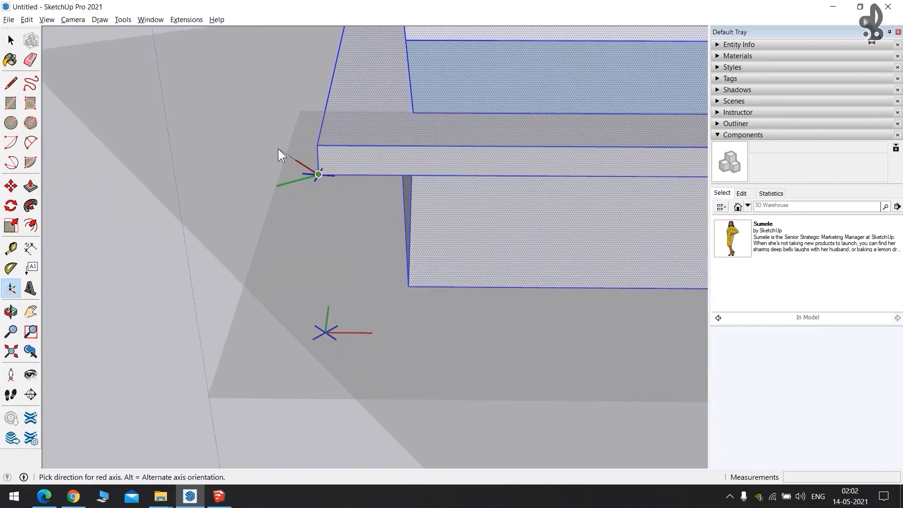
# Align the component's red axis with the rim's lower front edge and the green axis with its lower side edge.
pyautogui.moveTo(319, 146); pyautogui.dragTo(441, 198, button='middle')
pyautogui.click(483, 188)
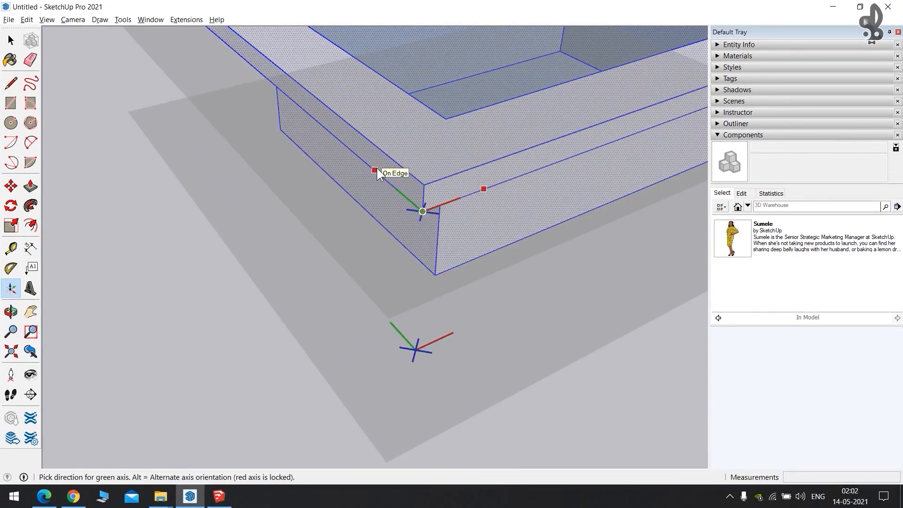
pyautogui.click(377, 167)
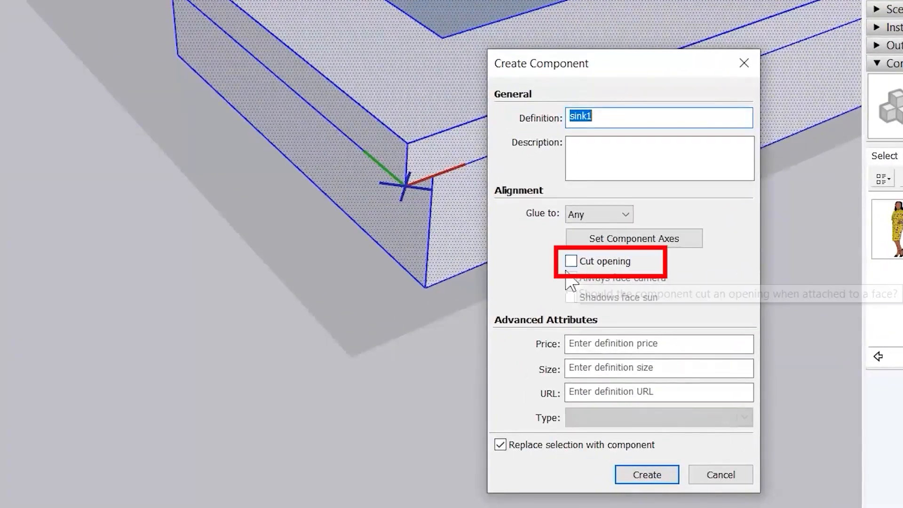
# Enable Cut opening for sink1 and create the component.
pyautogui.click(571, 261)
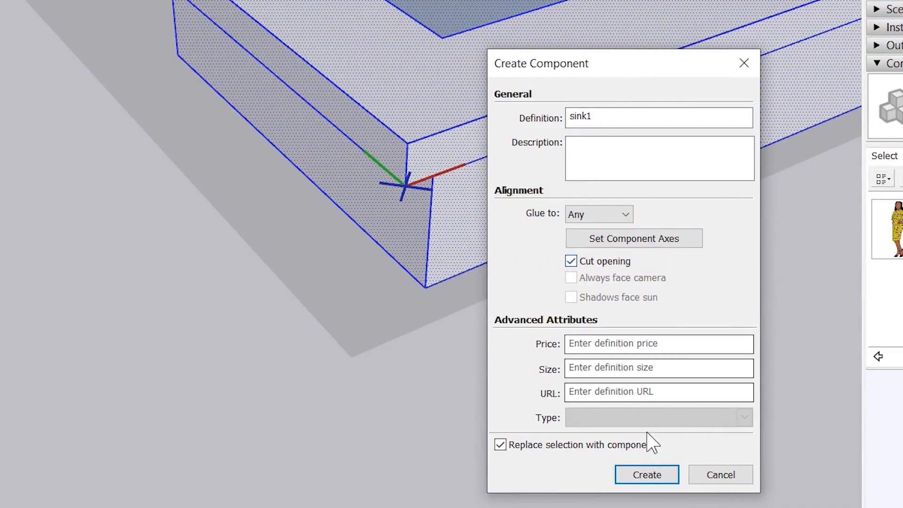
pyautogui.click(646, 475)
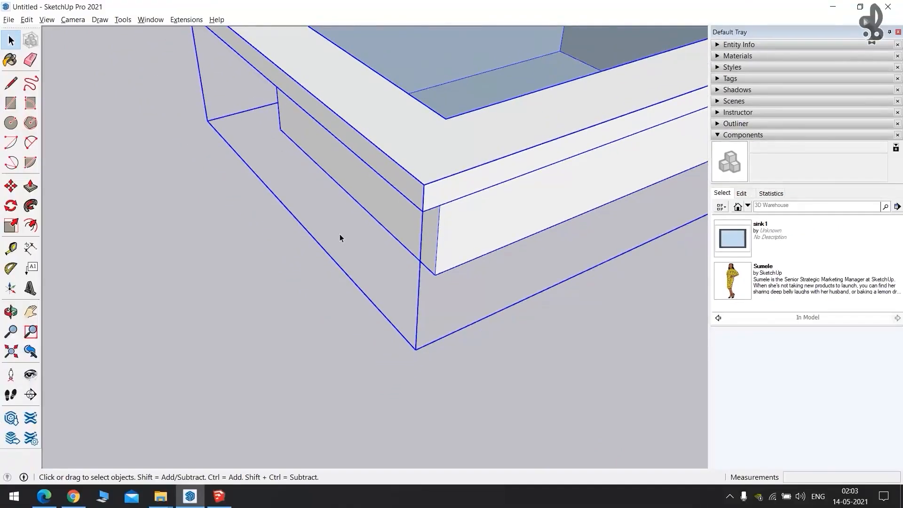
# Examine the sink1 component from several angles and bring the counter into view.
pyautogui.scroll(-3, 341, 233)
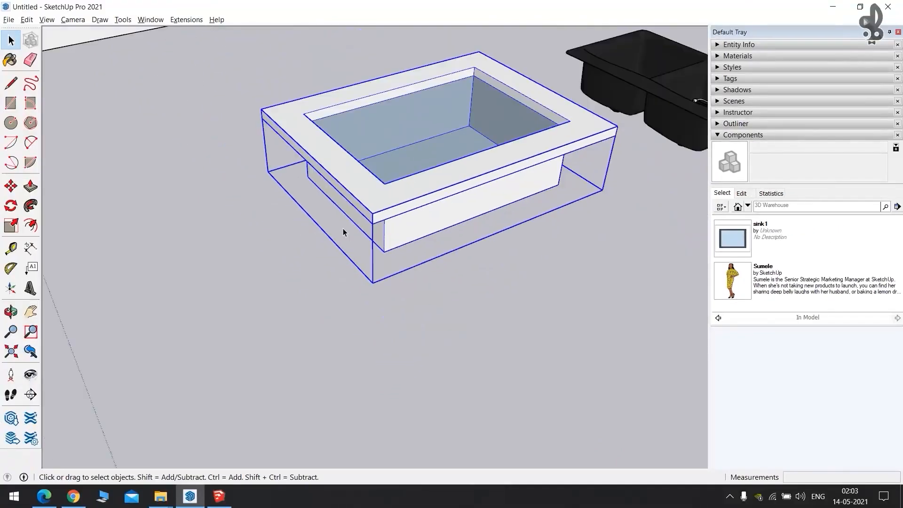
pyautogui.scroll(-5, 344, 232)
pyautogui.moveTo(346, 232)
pyautogui.mouseDown(button='middle')
pyautogui.moveTo(316, 146)
pyautogui.moveTo(348, 306)
pyautogui.moveTo(183, 359)
pyautogui.mouseUp(button='middle')
pyautogui.scroll(2, 348, 307)
pyautogui.scroll(-3, 283, 285)
pyautogui.moveTo(283, 285)
pyautogui.mouseDown(button='middle')
pyautogui.moveTo(447, 188)
pyautogui.moveTo(446, 324)
pyautogui.mouseUp(button='middle')
pyautogui.scroll(5, 340, 363)
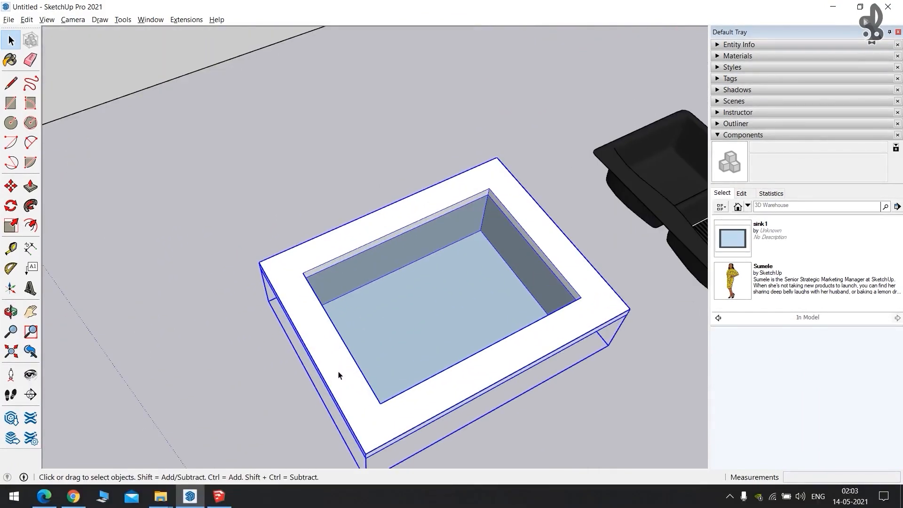
pyautogui.moveTo(337, 371); pyautogui.dragTo(494, 244, button='middle')
pyautogui.scroll(-4, 417, 255)
pyautogui.moveTo(334, 205)
pyautogui.keyDown('shift'); pyautogui.mouseDown(button='middle')
pyautogui.moveTo(393, 248)
pyautogui.moveTo(394, 258)
pyautogui.mouseUp(button='middle'); pyautogui.keyUp('shift')
pyautogui.scroll(-1, 393, 260)
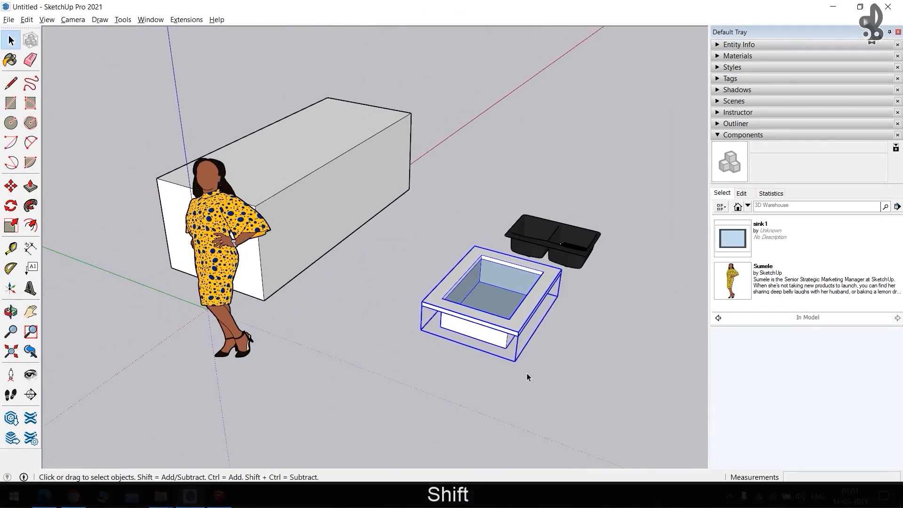
# Try to move the sink1 component by its basin's lower corner onto the counter's top face.
pyautogui.press('m')
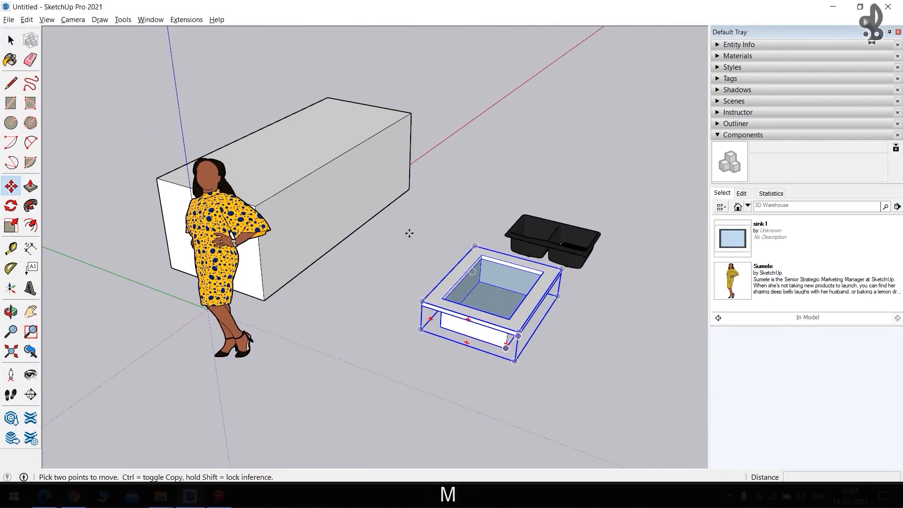
pyautogui.press('space')
pyautogui.moveTo(534, 332); pyautogui.dragTo(310, 312, button='middle')
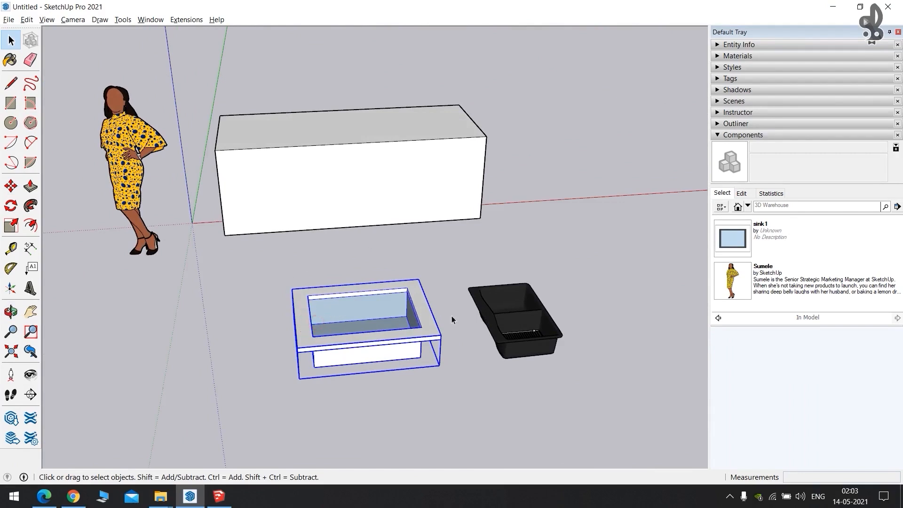
pyautogui.moveTo(249, 250); pyautogui.dragTo(239, 246)
pyautogui.moveTo(296, 321); pyautogui.dragTo(395, 362, button='middle')
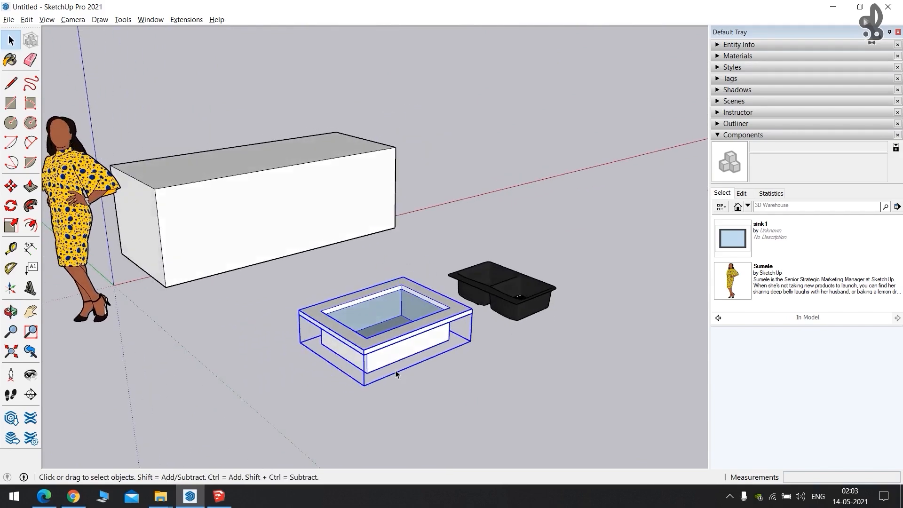
pyautogui.press('m')
pyautogui.click(367, 373)
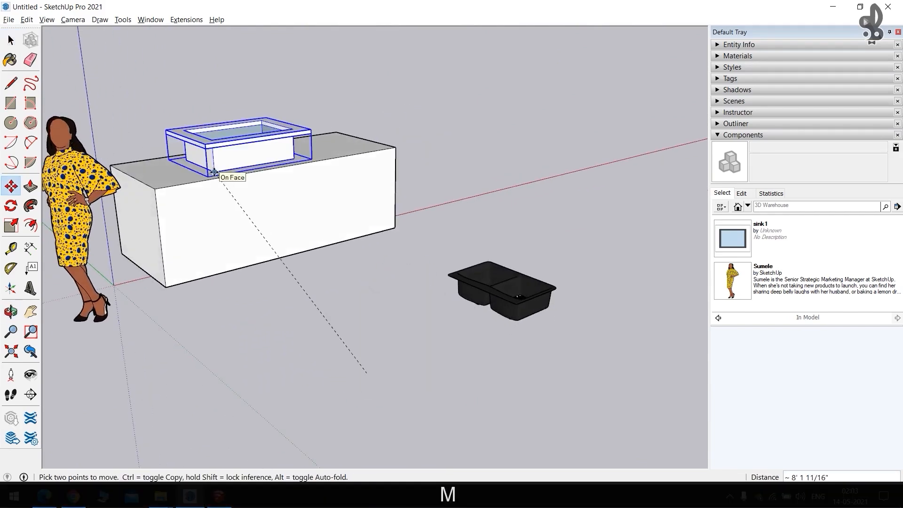
pyautogui.moveTo(254, 297); pyautogui.dragTo(282, 338, button='middle')
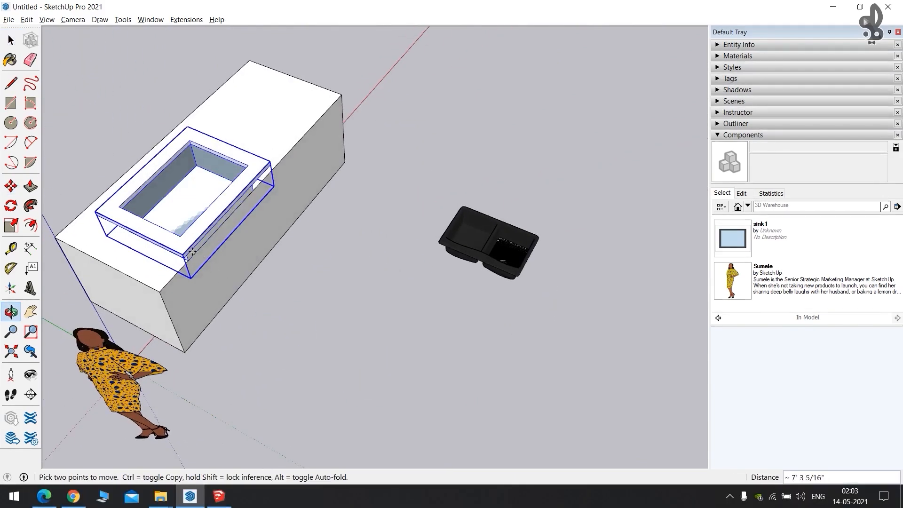
pyautogui.moveTo(174, 257); pyautogui.dragTo(216, 183, button='middle')
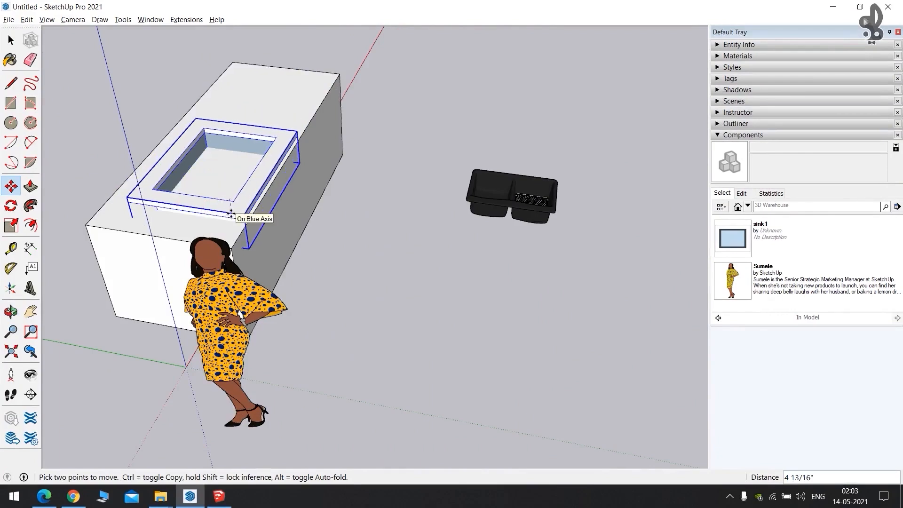
pyautogui.moveTo(322, 202); pyautogui.dragTo(193, 182, button='middle')
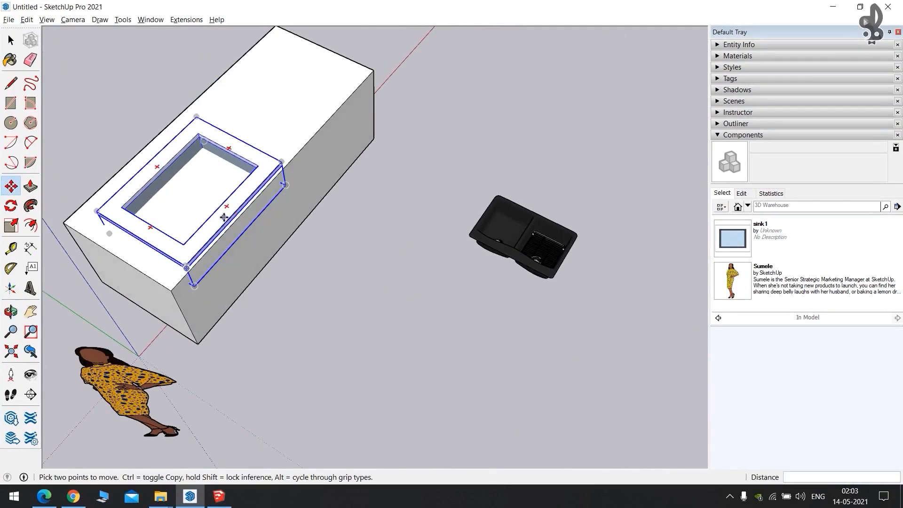
pyautogui.press('space')
pyautogui.click(221, 208)
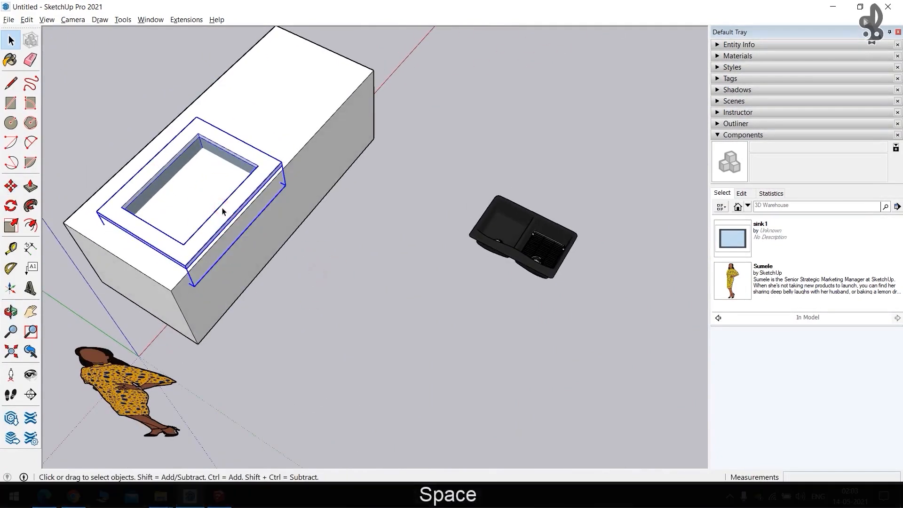
# Undo the sink's move onto the counter and clear the selection.
pyautogui.hotkey('ctrl', 'z')
pyautogui.hotkey('ctrl', 'z')
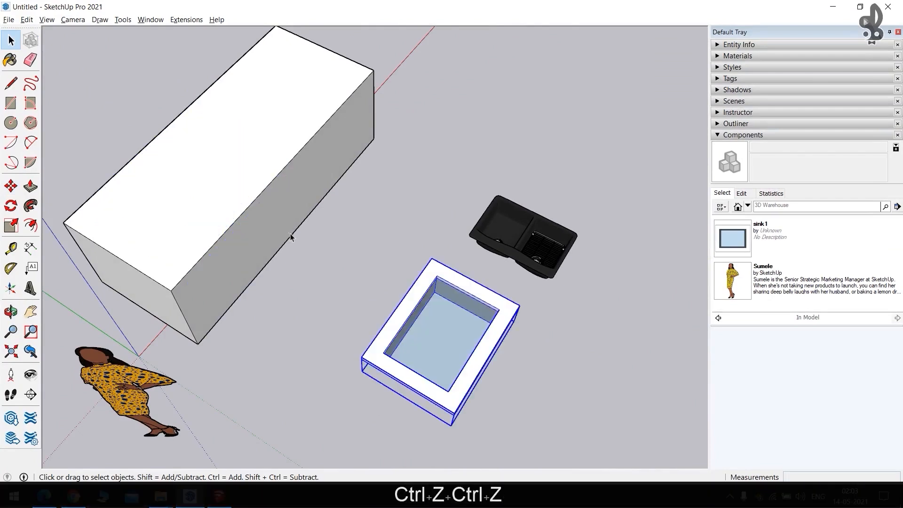
pyautogui.click(391, 214)
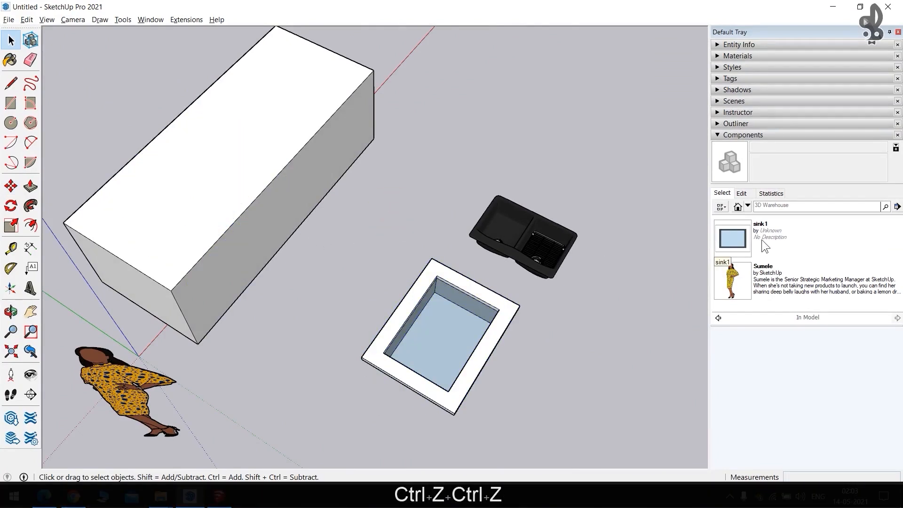
# Insert a sink1 instance from the model's component collection onto the counter's top face.
pyautogui.click(758, 228)
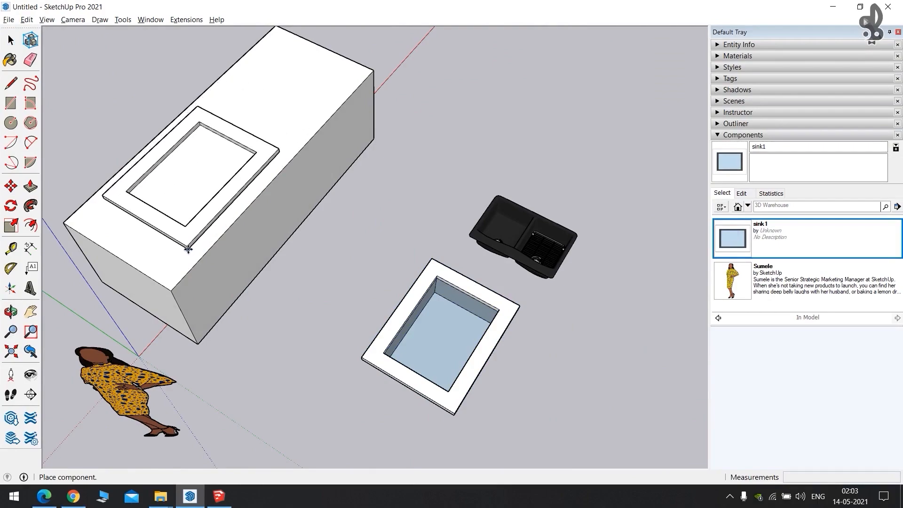
pyautogui.click(188, 247)
pyautogui.scroll(5, 306, 211)
pyautogui.moveTo(312, 219); pyautogui.dragTo(542, 284, button='middle')
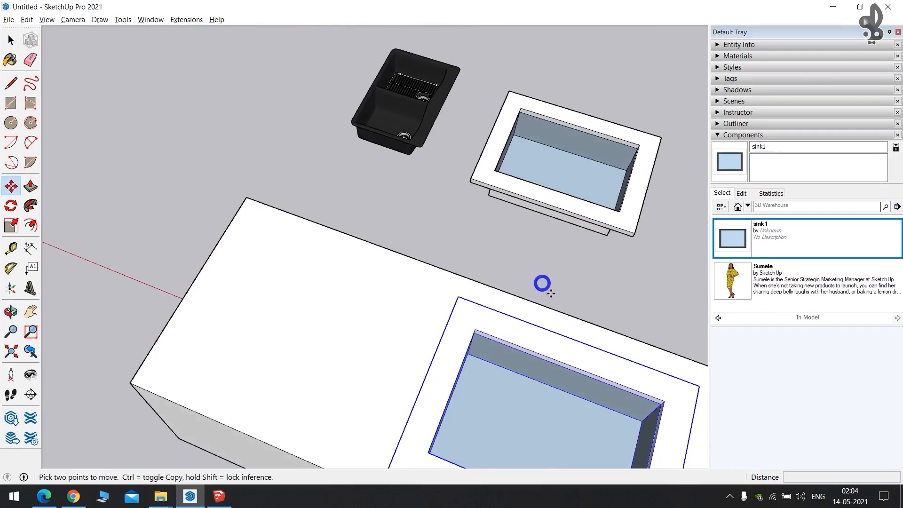
# Move the inserted sink along the counter's top towards the end farther from the model origin.
pyautogui.scroll(-3, 558, 350)
pyautogui.keyDown('shift'); pyautogui.moveTo(559, 350); pyautogui.dragTo(410, 253, button='middle'); pyautogui.keyUp('shift')
pyautogui.click(410, 255)
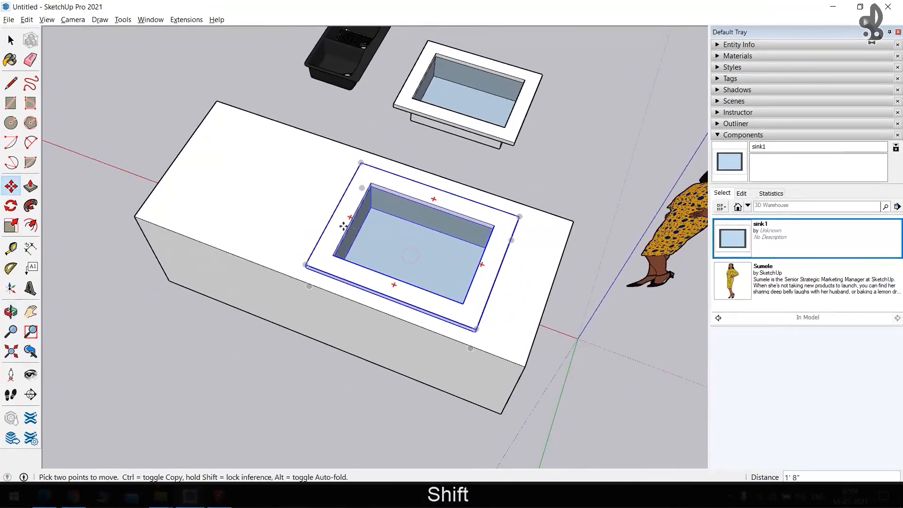
pyautogui.click(295, 217)
pyautogui.press('space')
pyautogui.moveTo(335, 264); pyautogui.dragTo(444, 234, button='middle')
pyautogui.keyDown('shift'); pyautogui.moveTo(560, 216); pyautogui.dragTo(374, 175, button='middle'); pyautogui.keyUp('shift')
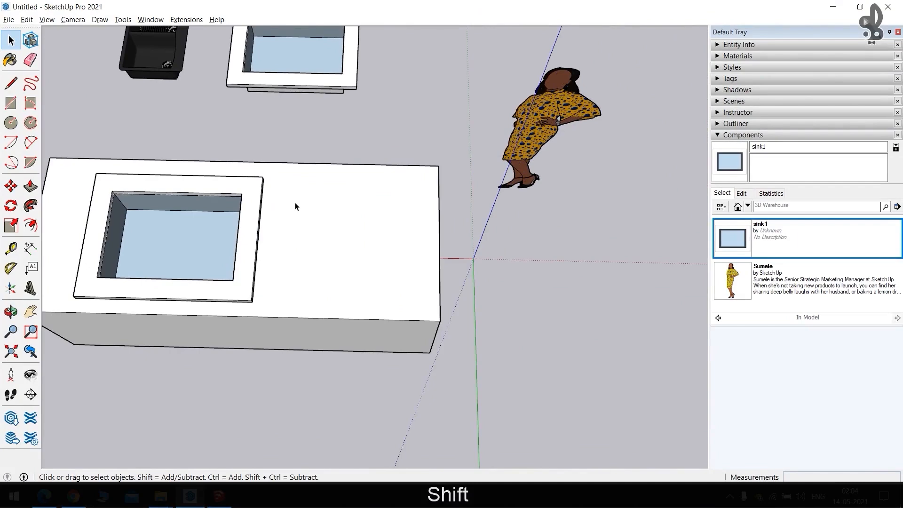
pyautogui.click(322, 222)
pyautogui.press('r')
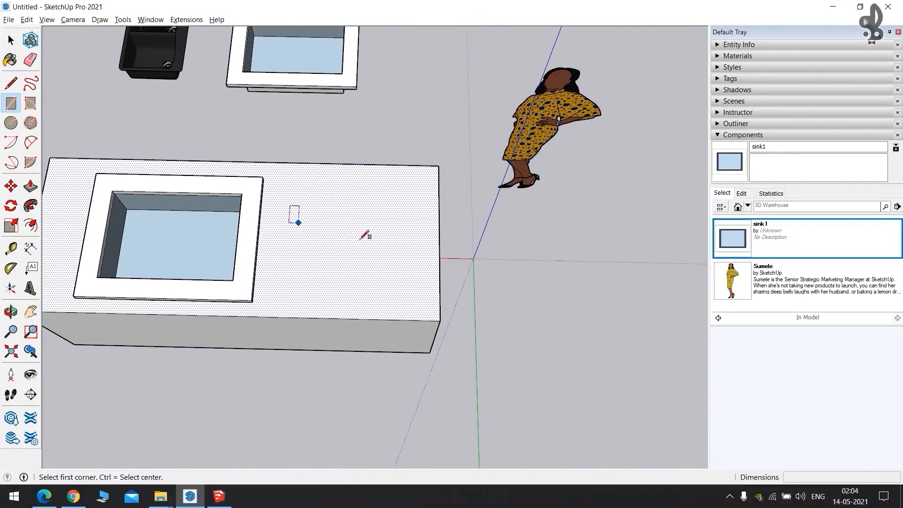
pyautogui.moveTo(333, 248); pyautogui.dragTo(280, 157, button='middle')
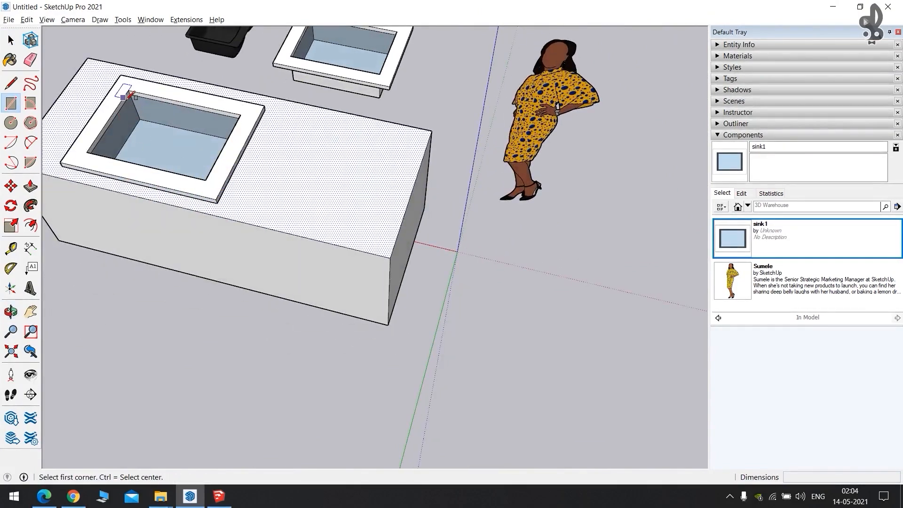
pyautogui.moveTo(166, 145); pyautogui.dragTo(302, 246, button='middle')
pyautogui.hotkey('shift', 'space')
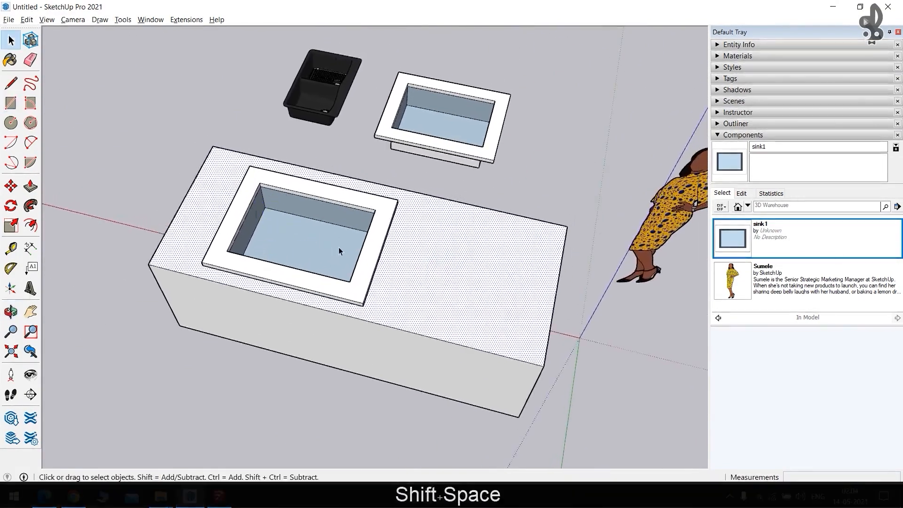
# Move the sink on the counter along the top face towards the end nearer the model origin.
pyautogui.click(362, 257)
pyautogui.press('m')
pyautogui.click(302, 230)
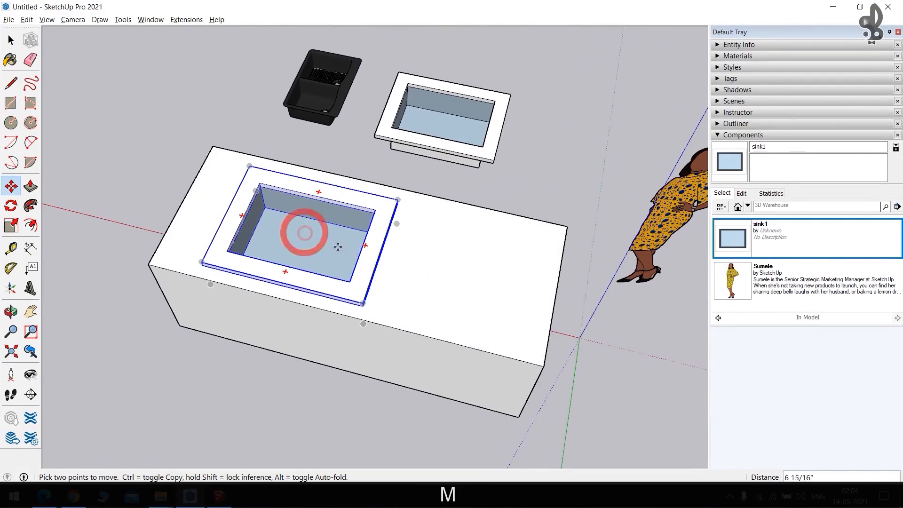
# Insert two more sink1 instances from the model's components, one on the counter's long vertical side and one on its end face.
pyautogui.moveTo(381, 285); pyautogui.dragTo(465, 177, button='middle')
pyautogui.click(751, 242)
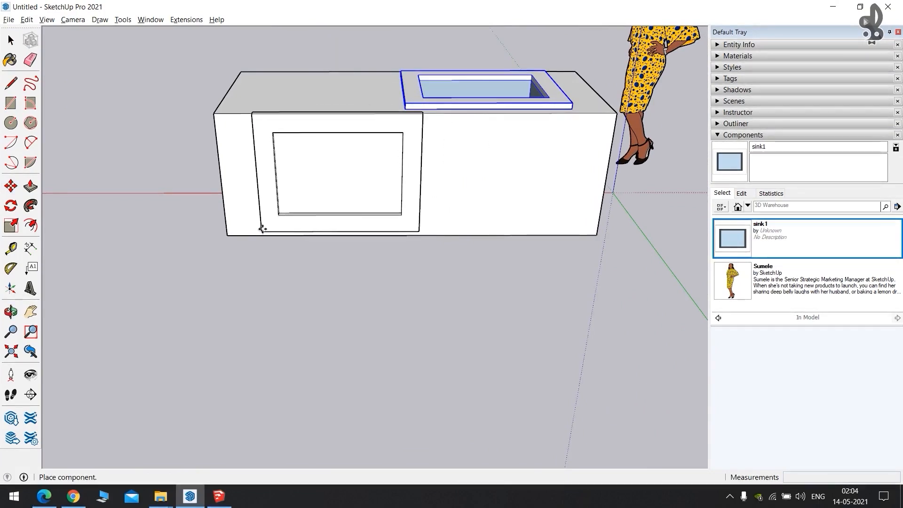
pyautogui.click(262, 231)
pyautogui.moveTo(291, 165); pyautogui.dragTo(544, 195, button='middle')
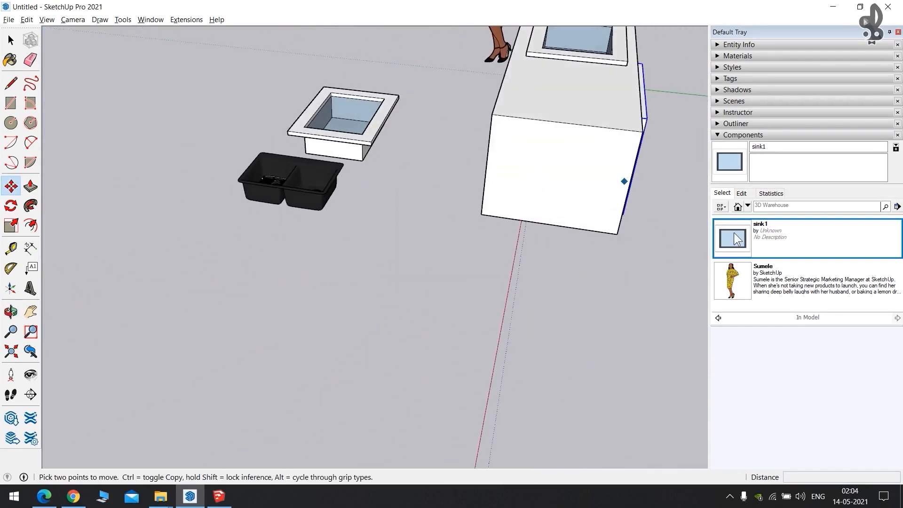
pyautogui.click(736, 239)
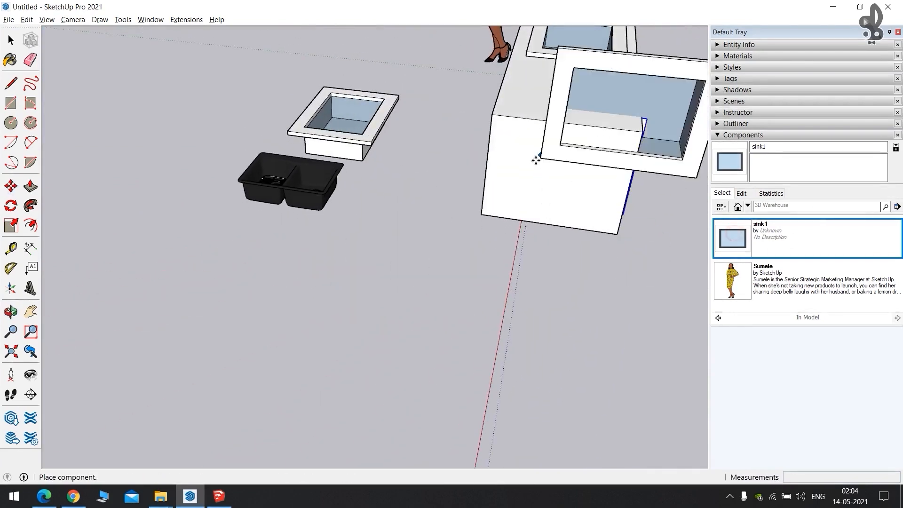
pyautogui.click(481, 210)
# Start a component from the whole black KOHLER sink, named Sink2, with gluing set to Any.
pyautogui.moveTo(480, 210); pyautogui.dragTo(405, 239, button='middle')
pyautogui.scroll(-3, 408, 200)
pyautogui.scroll(3, 357, 192)
pyautogui.press('space')
pyautogui.scroll(3, 305, 188)
pyautogui.moveTo(227, 100); pyautogui.dragTo(464, 369)
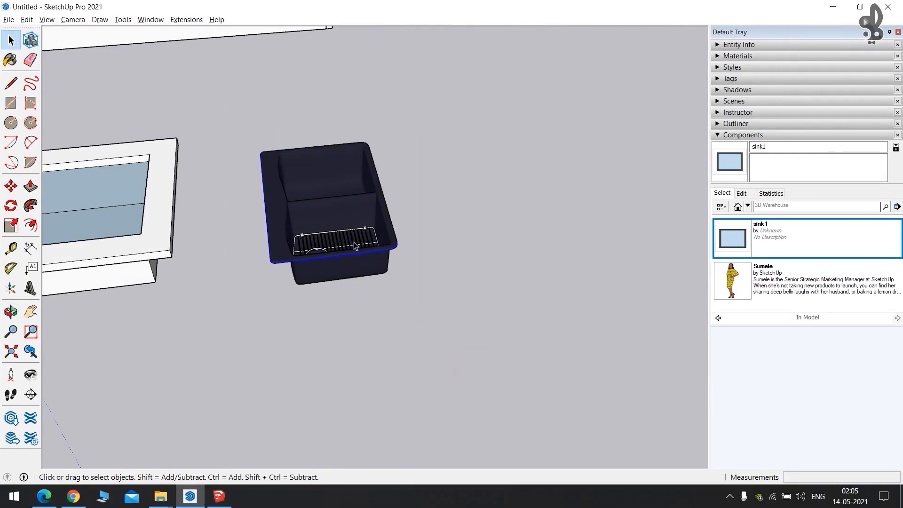
pyautogui.press('g')
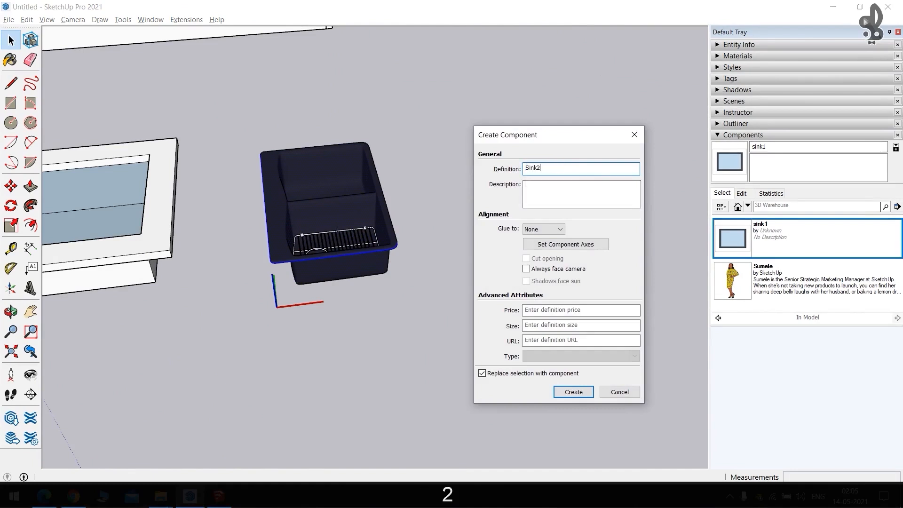
pyautogui.click(537, 230)
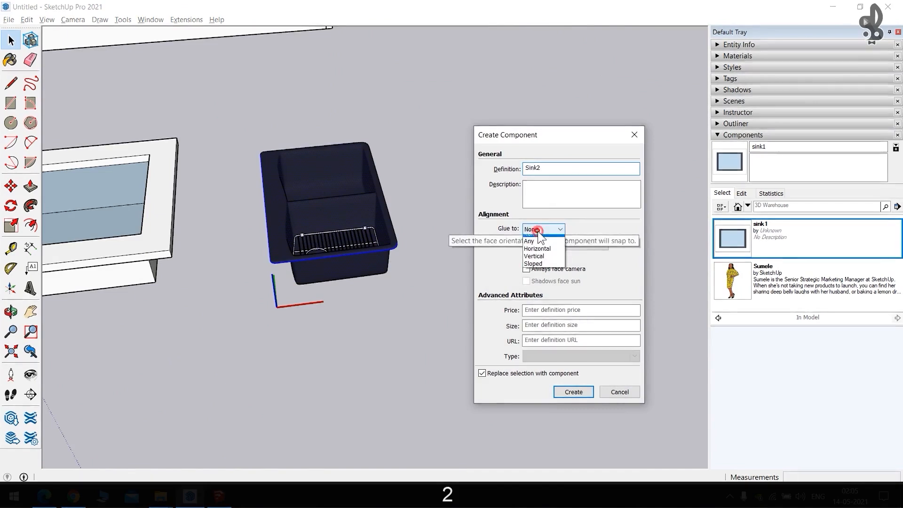
pyautogui.click(541, 244)
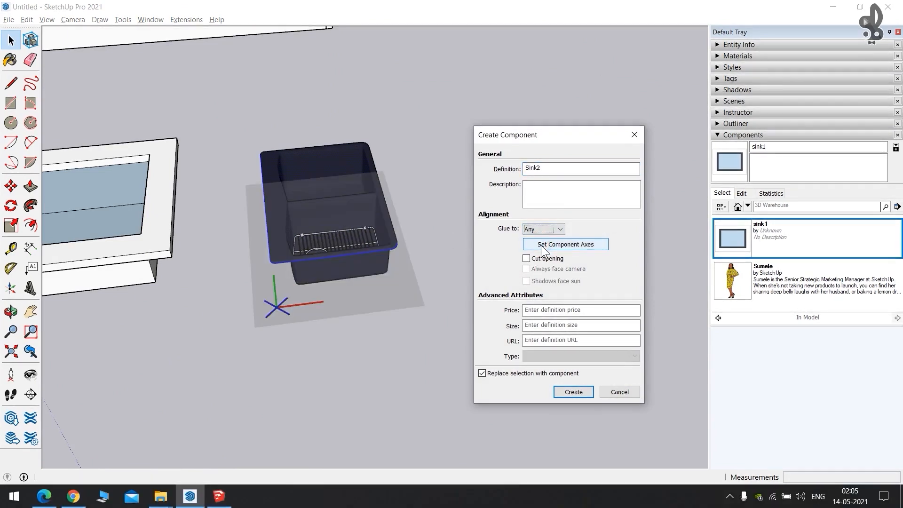
pyautogui.click(578, 248)
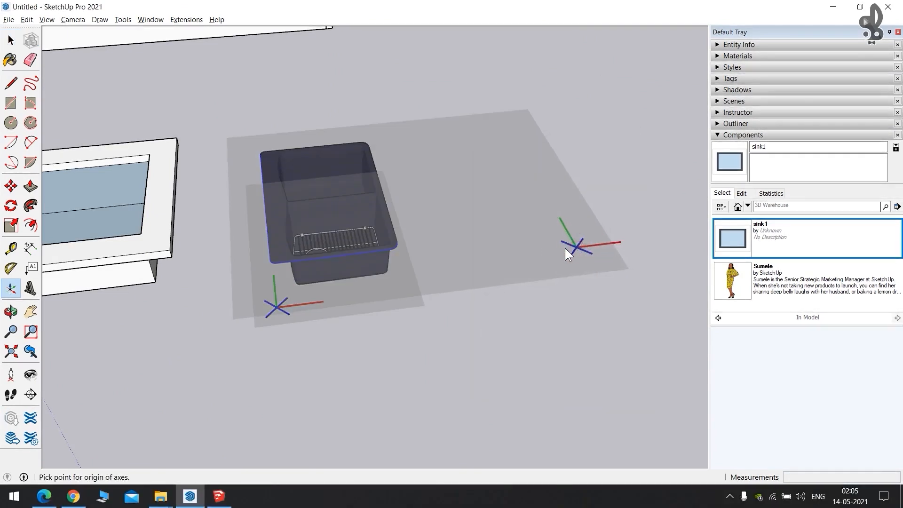
pyautogui.scroll(2, 258, 253)
pyautogui.scroll(5, 258, 253)
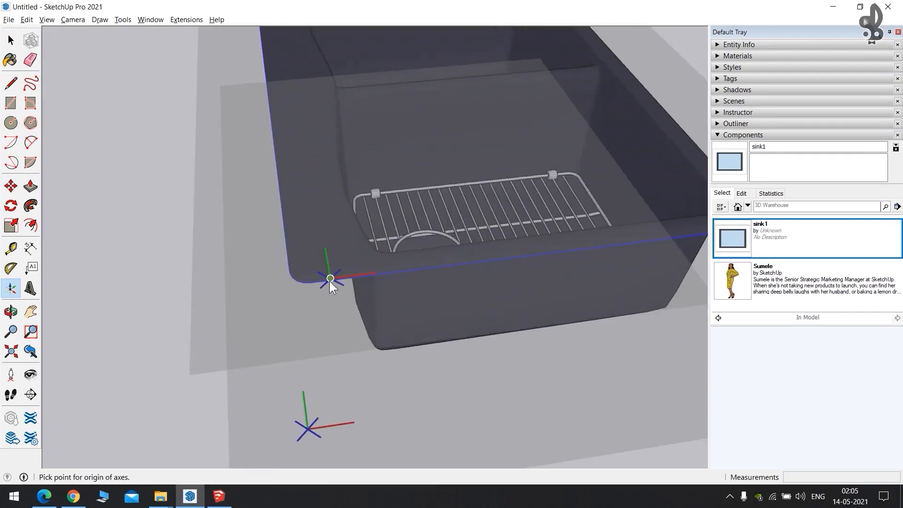
pyautogui.moveTo(334, 284); pyautogui.dragTo(234, 66, button='middle')
pyautogui.scroll(2, 303, 144)
pyautogui.moveTo(303, 143); pyautogui.dragTo(255, 127, button='middle')
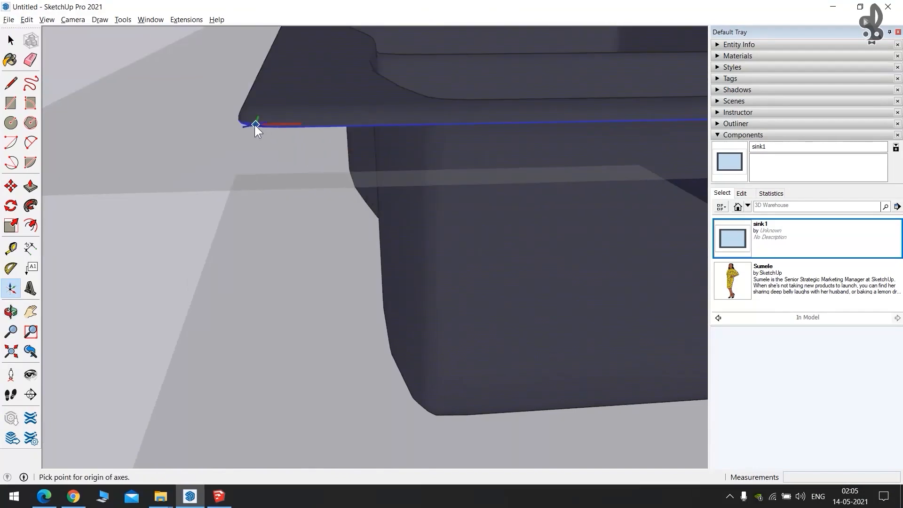
pyautogui.click(255, 128)
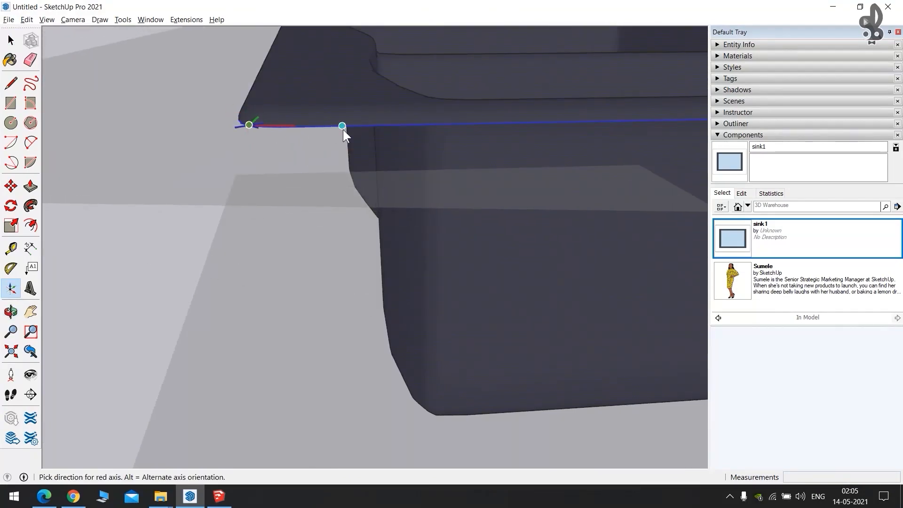
pyautogui.click(342, 129)
pyautogui.moveTo(343, 129); pyautogui.dragTo(241, 119, button='middle')
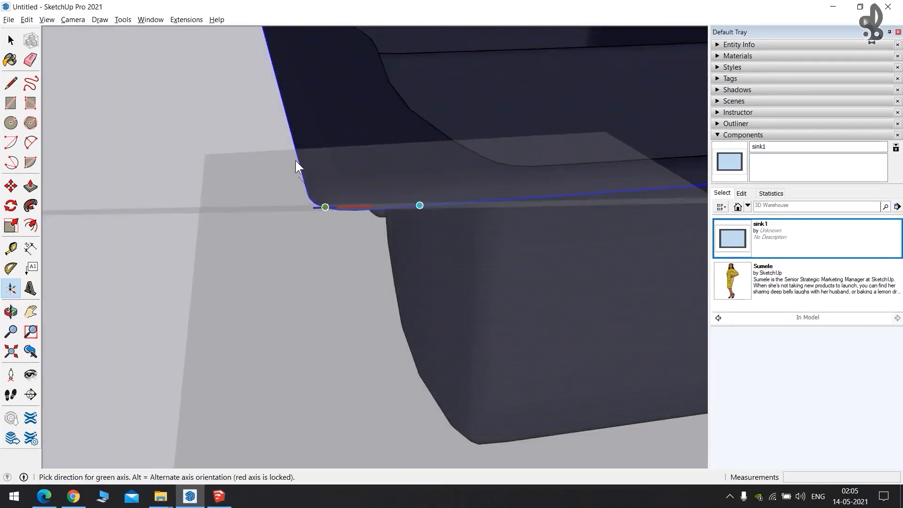
pyautogui.press('Escape')
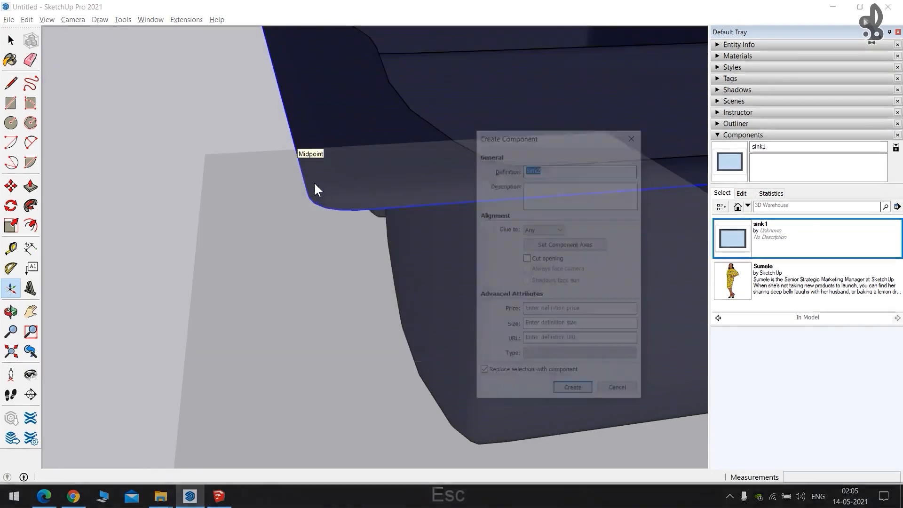
# Place the component axes at the lower rim corner of the black sink and create Sink2 with Cut opening enabled.
pyautogui.click(558, 243)
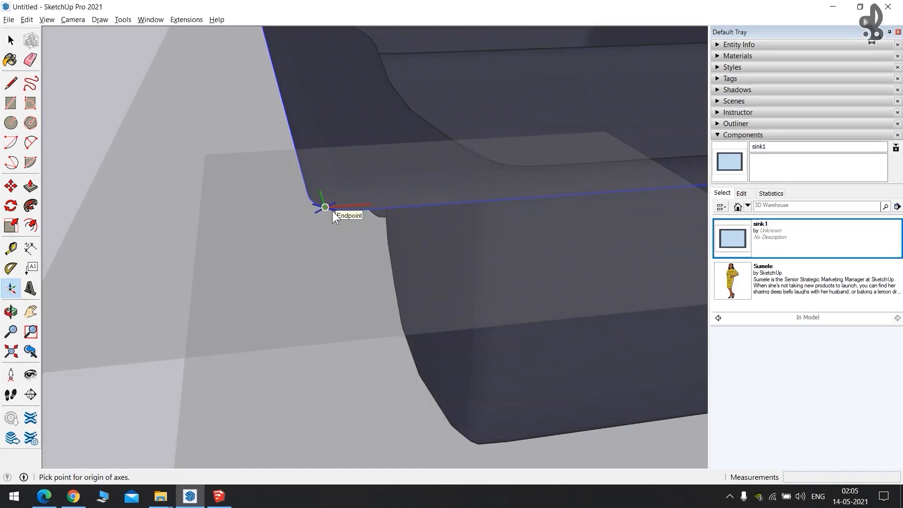
pyautogui.click(332, 212)
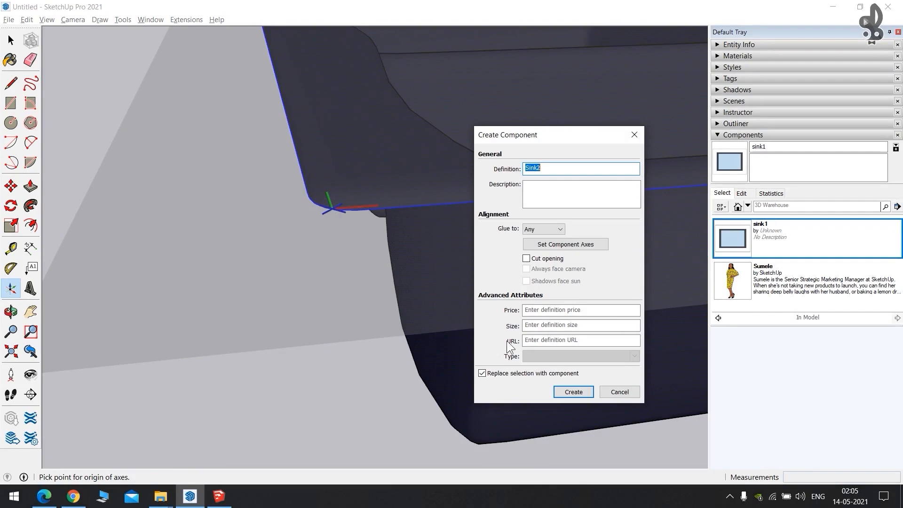
pyautogui.click(527, 259)
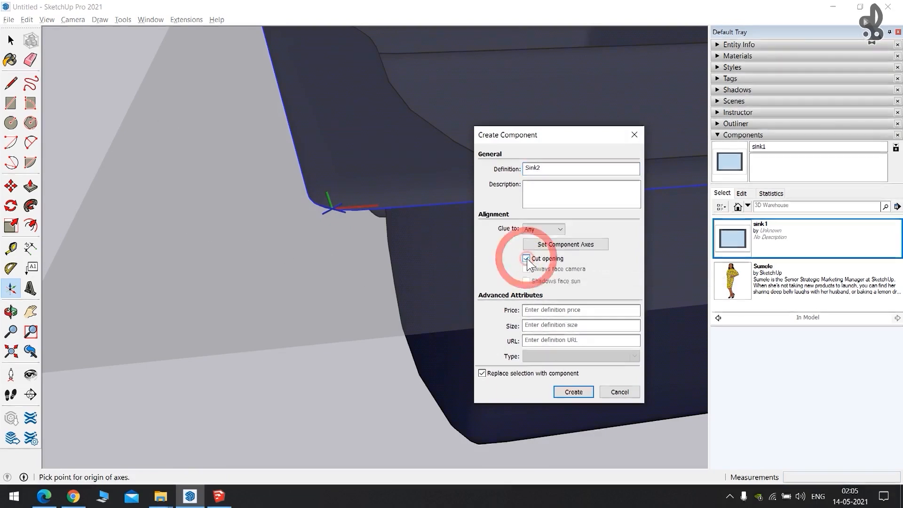
pyautogui.click(570, 390)
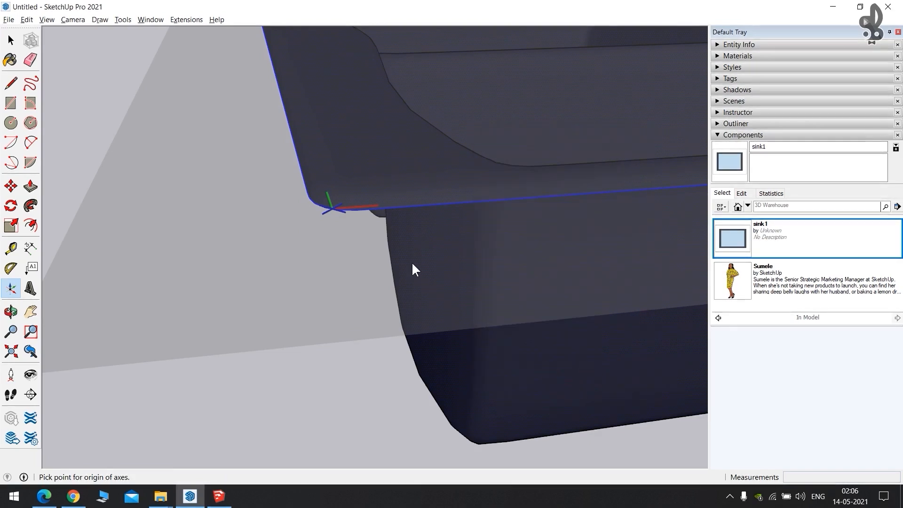
pyautogui.click(384, 206)
# Draw a ground rectangle about 18' 5" by 9' 11" along the red axis, beyond the existing counter.
pyautogui.scroll(-10, 399, 197)
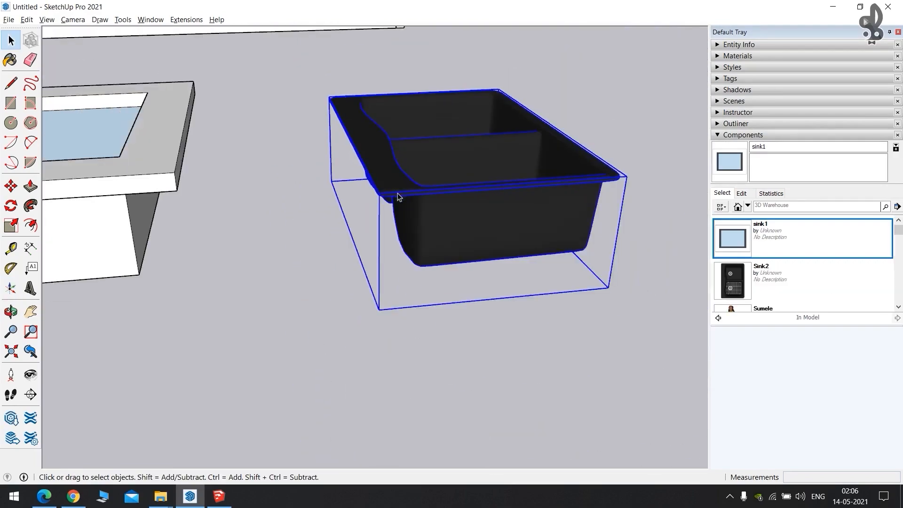
pyautogui.keyDown('shift'); pyautogui.moveTo(360, 163); pyautogui.dragTo(376, 275, button='middle'); pyautogui.keyUp('shift')
pyautogui.scroll(-5, 346, 215)
pyautogui.keyDown('shift'); pyautogui.moveTo(352, 222); pyautogui.dragTo(239, 303, button='middle'); pyautogui.keyUp('shift')
pyautogui.hotkey('shift', 'r')
pyautogui.click(340, 213)
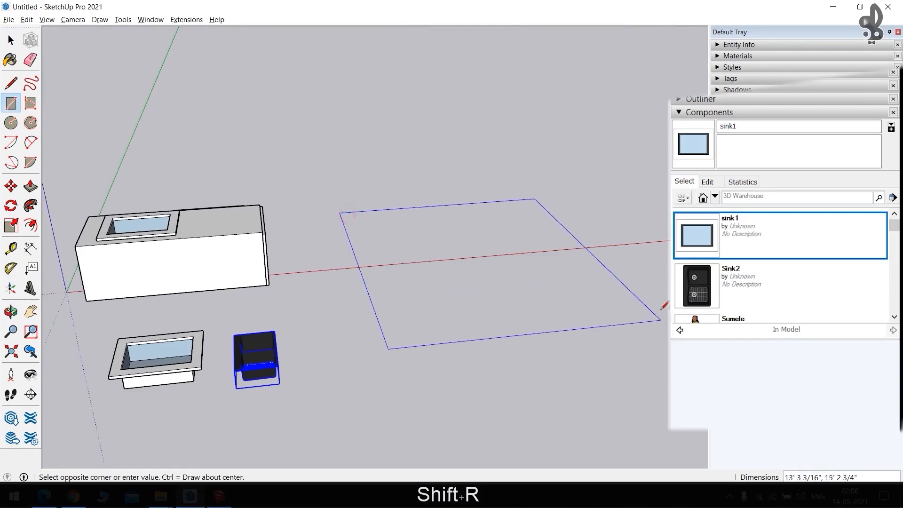
pyautogui.click(666, 241)
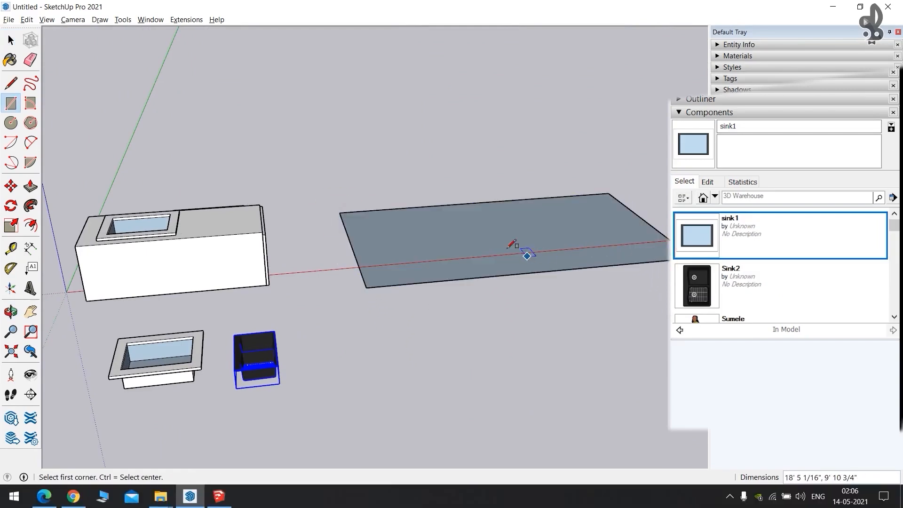
# Extrude the rectangle upward to the height of the existing counter's top face.
pyautogui.press('p')
pyautogui.click(425, 255)
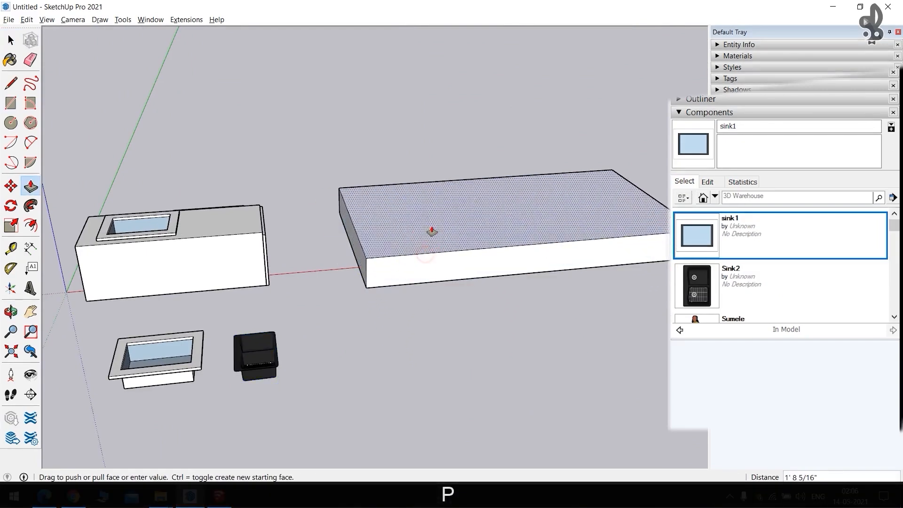
pyautogui.click(225, 221)
pyautogui.moveTo(423, 228); pyautogui.dragTo(391, 366, button='middle')
pyautogui.press('space')
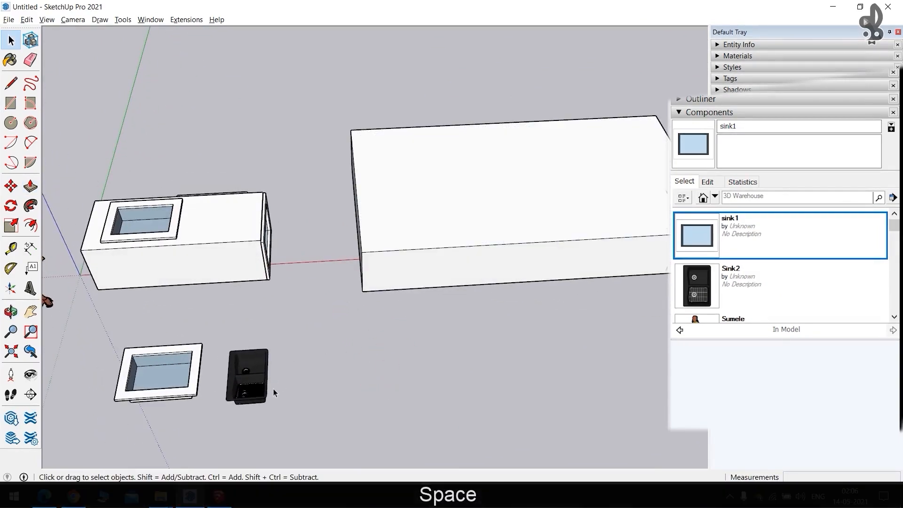
# Move the Sink2 component by its rim corner onto the new block's top face, near the end facing the counter.
pyautogui.click(248, 376)
pyautogui.press('m')
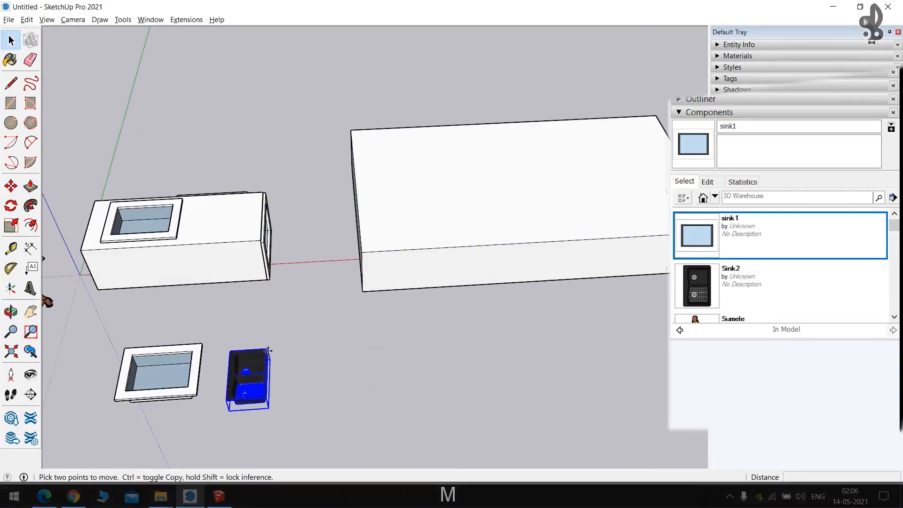
pyautogui.click(268, 353)
pyautogui.press('space')
# Move the free-standing sink1 component by its rim corner onto the block's top face, behind the black sink.
pyautogui.click(167, 354)
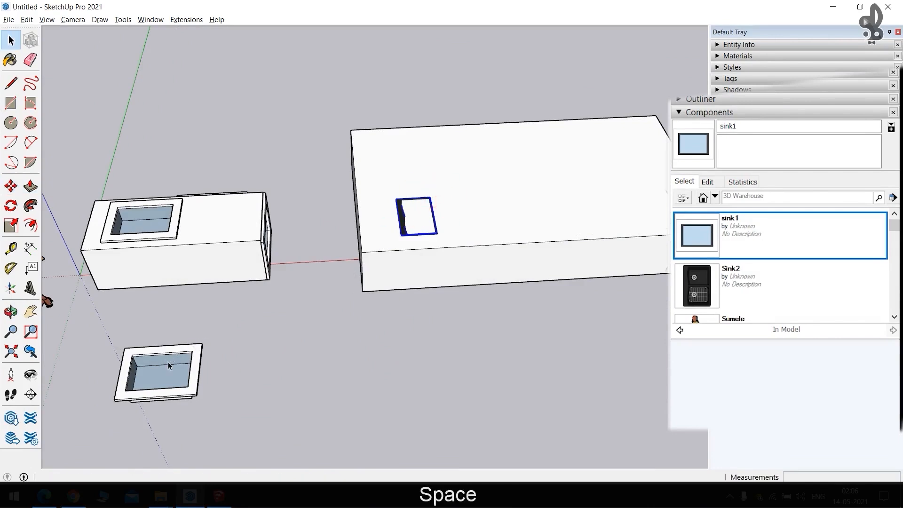
pyautogui.press('m')
pyautogui.click(195, 355)
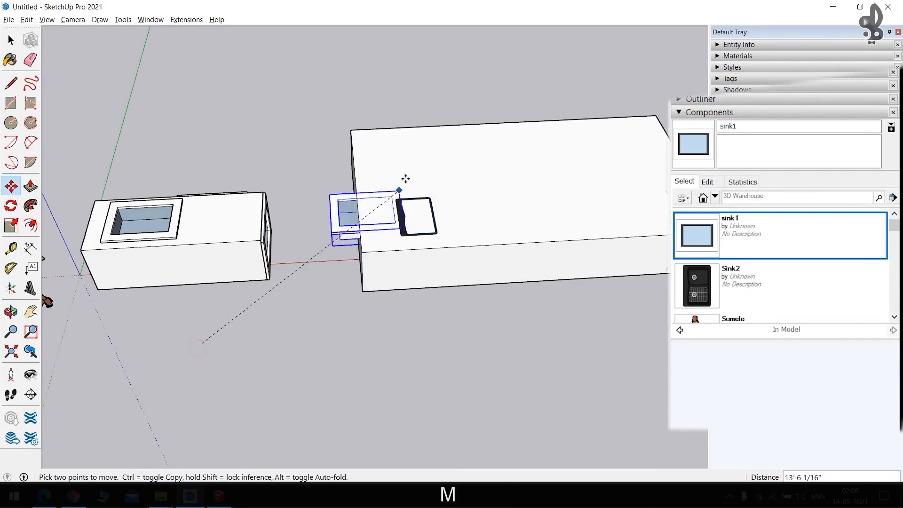
pyautogui.click(431, 148)
pyautogui.keyDown('shift'); pyautogui.moveTo(531, 165); pyautogui.dragTo(395, 280, button='middle'); pyautogui.keyUp('shift')
pyautogui.scroll(3, 395, 280)
pyautogui.press('space')
pyautogui.keyDown('shift'); pyautogui.moveTo(315, 332); pyautogui.dragTo(418, 277, button='middle'); pyautogui.keyUp('shift')
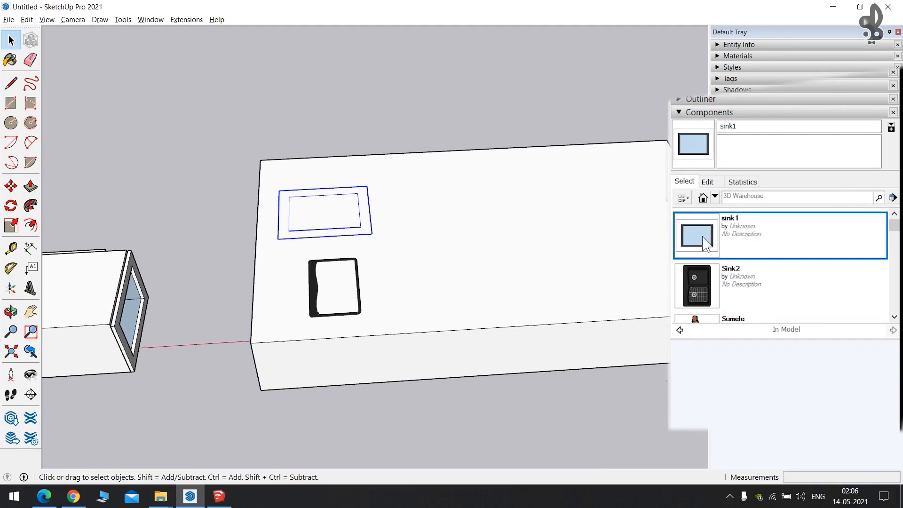
# Insert a Sink2 instance from the model's component collection near the middle of the block's top face.
pyautogui.scroll(-2, 723, 284)
pyautogui.scroll(2, 715, 282)
pyautogui.click(706, 294)
pyautogui.click(708, 294)
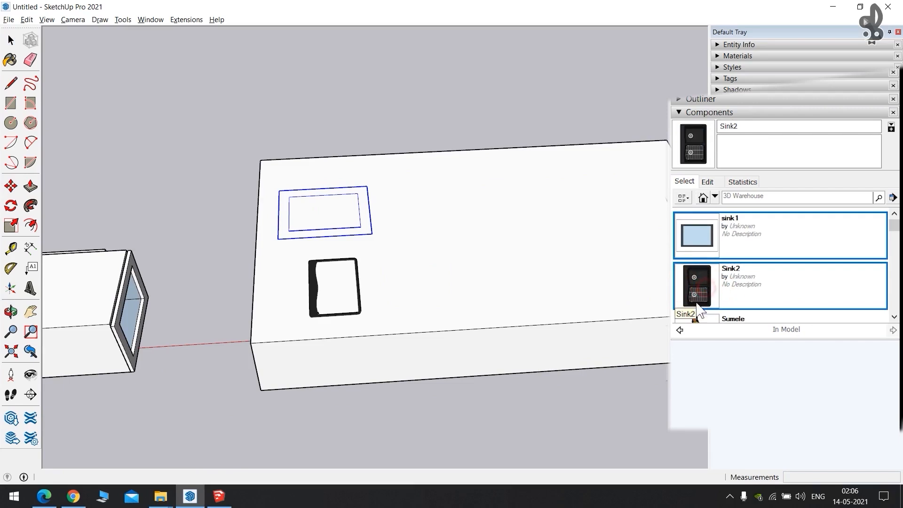
pyautogui.keyDown('shift'); pyautogui.moveTo(500, 303); pyautogui.dragTo(369, 308, button='middle'); pyautogui.keyUp('shift')
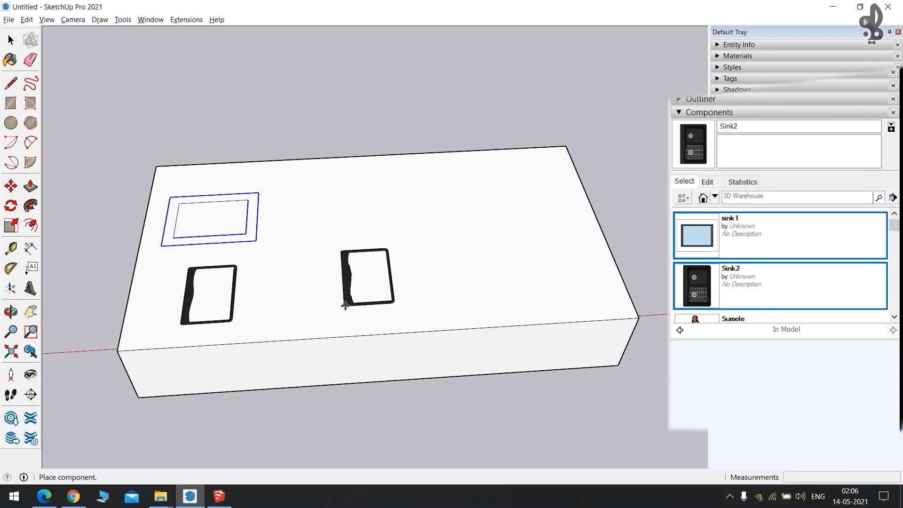
pyautogui.click(345, 305)
pyautogui.scroll(4, 360, 267)
pyautogui.moveTo(361, 268); pyautogui.dragTo(339, 363, button='middle')
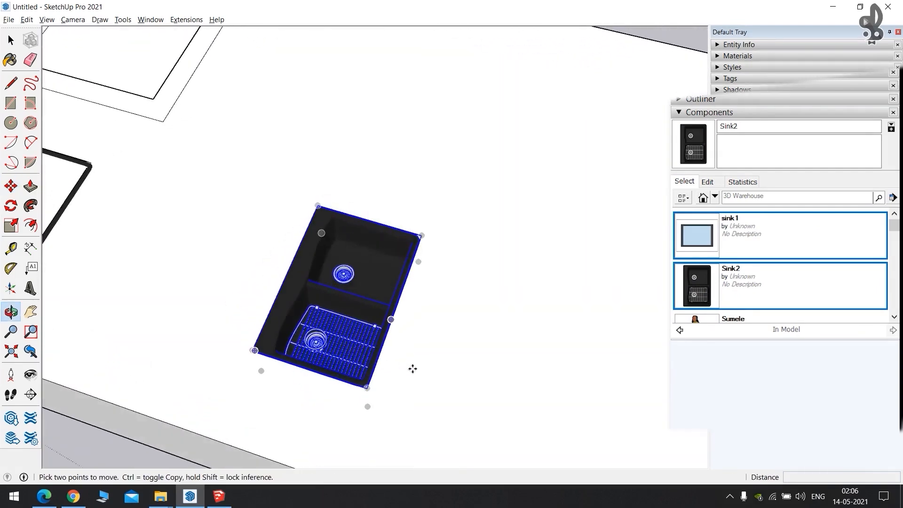
# Rotate the newly placed Sink2 instance about its centre so its long side runs parallel to the block's long edge.
pyautogui.scroll(-3, 393, 365)
pyautogui.keyDown('shift'); pyautogui.moveTo(514, 395); pyautogui.dragTo(395, 305, button='middle'); pyautogui.keyUp('shift')
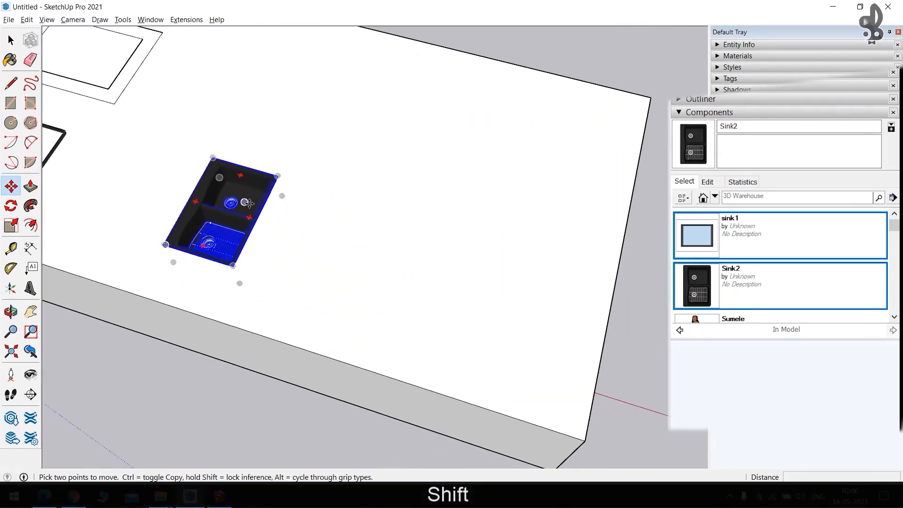
pyautogui.press('space')
pyautogui.press('m')
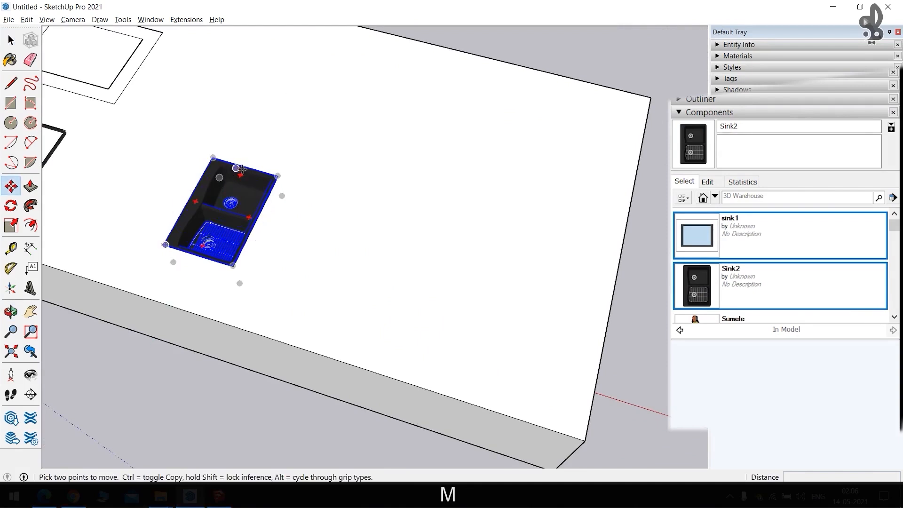
pyautogui.click(241, 169)
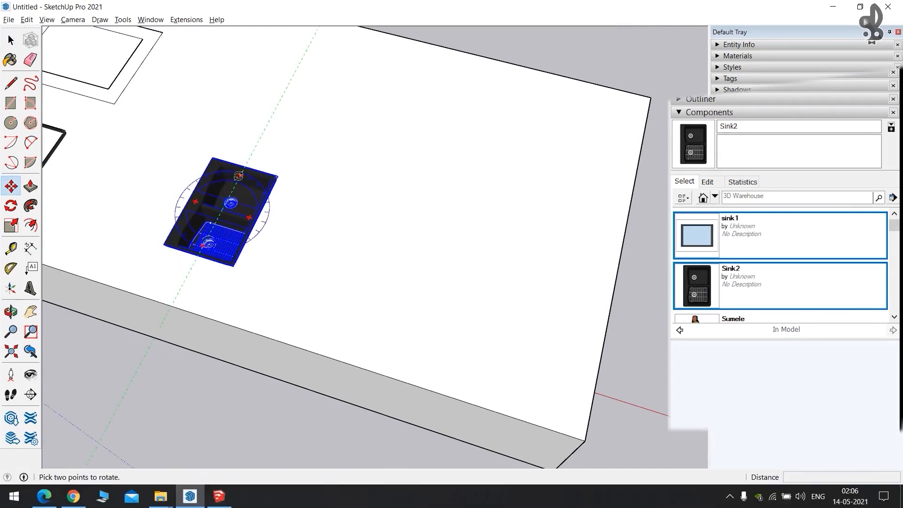
pyautogui.click(298, 229)
pyautogui.moveTo(298, 230); pyautogui.dragTo(374, 249, button='middle')
# Copy the rotated Sink2 instance about 3' 7" sideways along the block's top face.
pyautogui.click(234, 249)
pyautogui.press('ctrl')
pyautogui.press('ctrl')
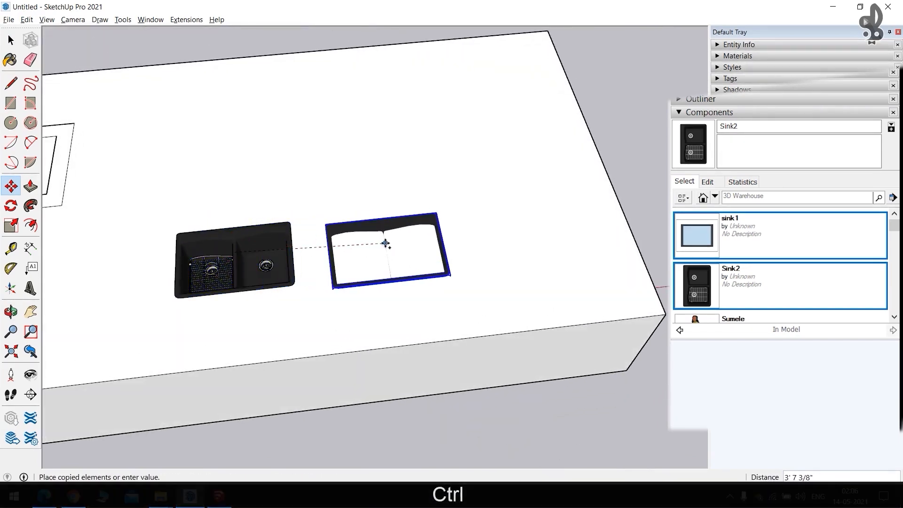
pyautogui.click(385, 239)
pyautogui.moveTo(399, 271); pyautogui.dragTo(381, 236, button='middle')
# Insert a Sink2 instance from the model's components on the block's vertical front face, near its far end.
pyautogui.click(723, 268)
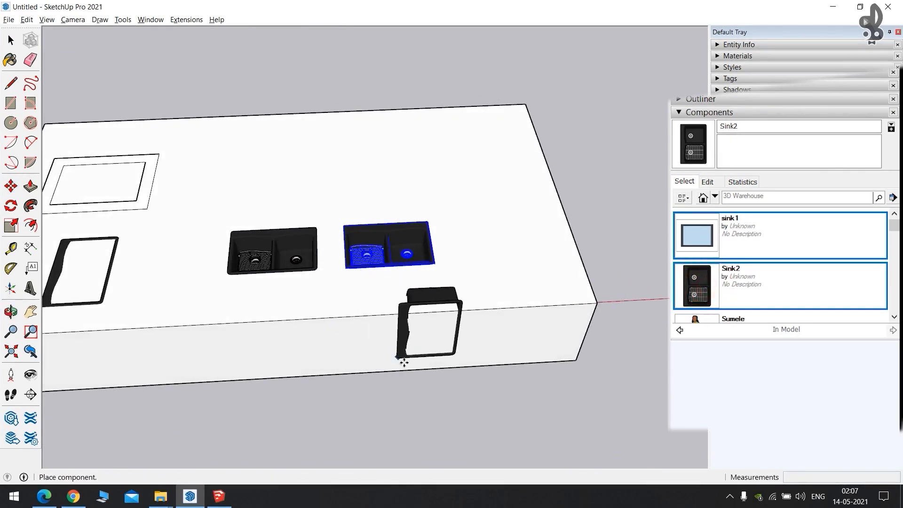
pyautogui.moveTo(441, 365); pyautogui.dragTo(330, 171, button='middle')
pyautogui.press('space')
pyautogui.scroll(5, 272, 258)
pyautogui.scroll(-5, 272, 259)
pyautogui.scroll(-2, 271, 176)
pyautogui.scroll(-2, 270, 176)
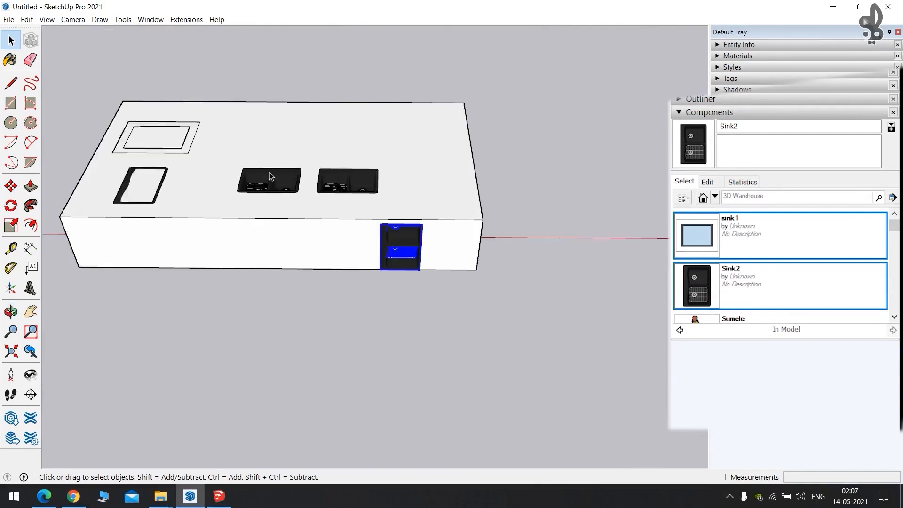
# Draw a rectangle on the ground beyond the block's end and extrude it 3' to match the block's top face.
pyautogui.keyDown('shift'); pyautogui.moveTo(383, 191); pyautogui.dragTo(243, 234, button='middle'); pyautogui.keyUp('shift')
pyautogui.hotkey('shift', 'space')
pyautogui.click(340, 193)
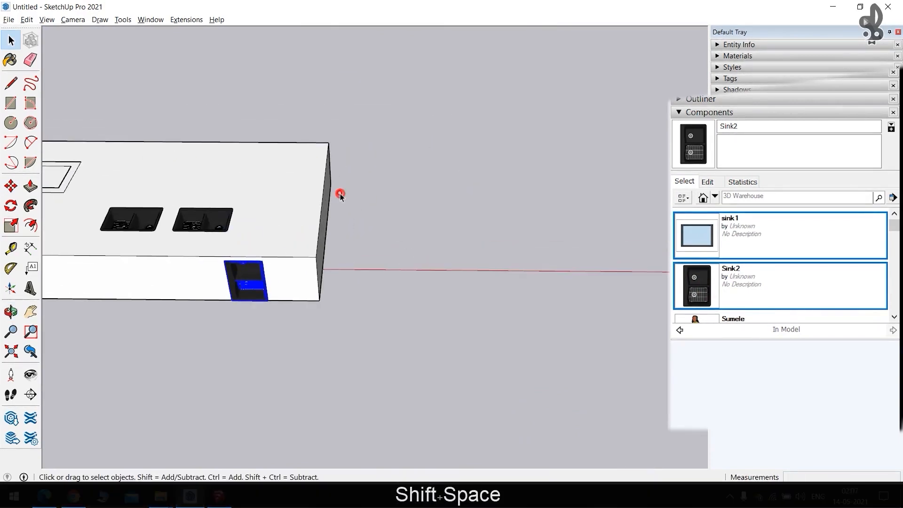
pyautogui.press('r')
pyautogui.click(419, 168)
pyautogui.keyDown('shift'); pyautogui.moveTo(654, 307); pyautogui.dragTo(550, 300, button='middle'); pyautogui.keyUp('shift')
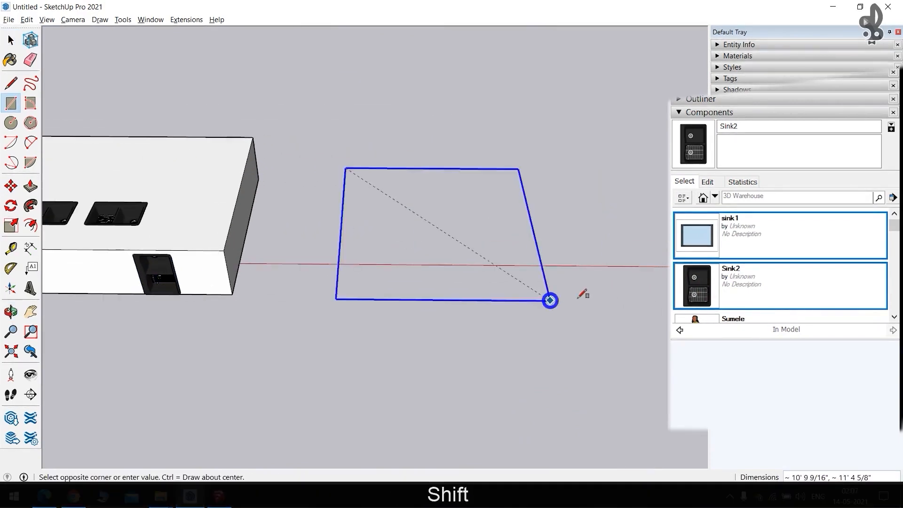
pyautogui.click(631, 292)
pyautogui.press('p')
pyautogui.moveTo(471, 245); pyautogui.dragTo(346, 199)
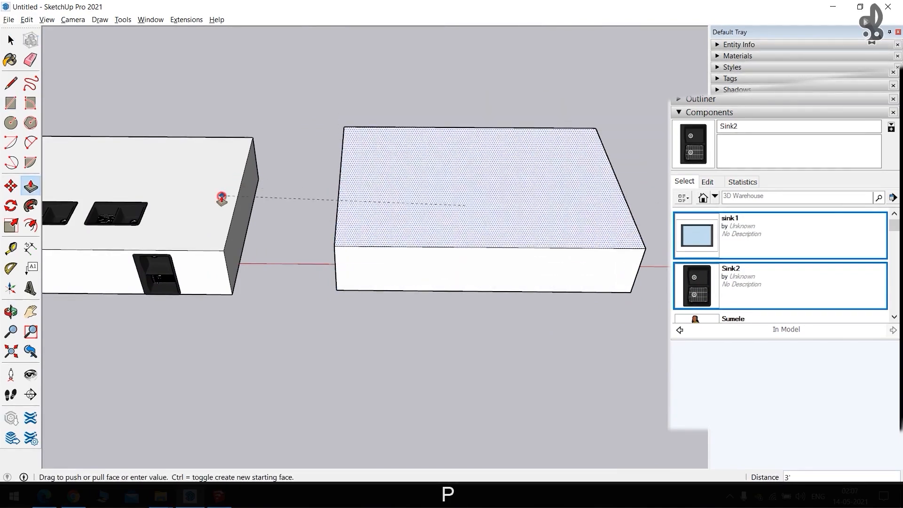
# Select the whole new block and turn it into a group.
pyautogui.press('space')
pyautogui.click(419, 200)
pyautogui.tripleClick(419, 200)
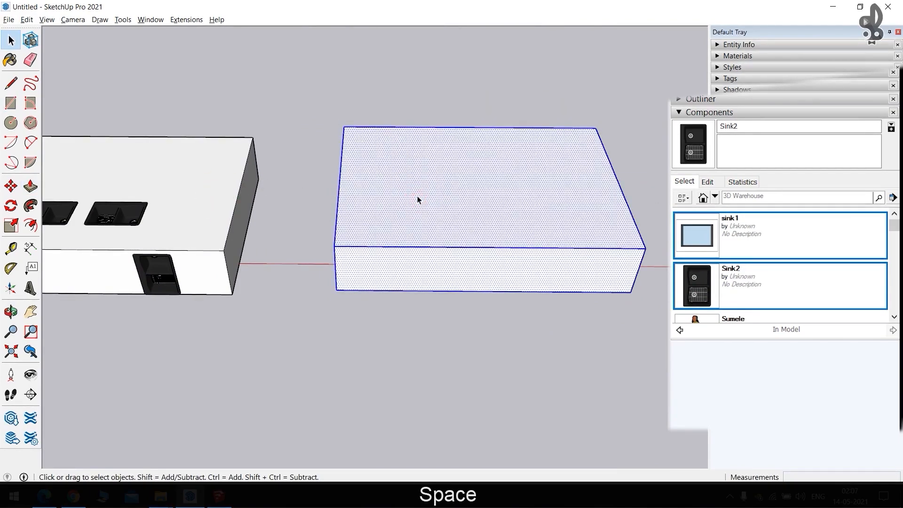
pyautogui.rightClick(416, 196)
pyautogui.click(489, 285)
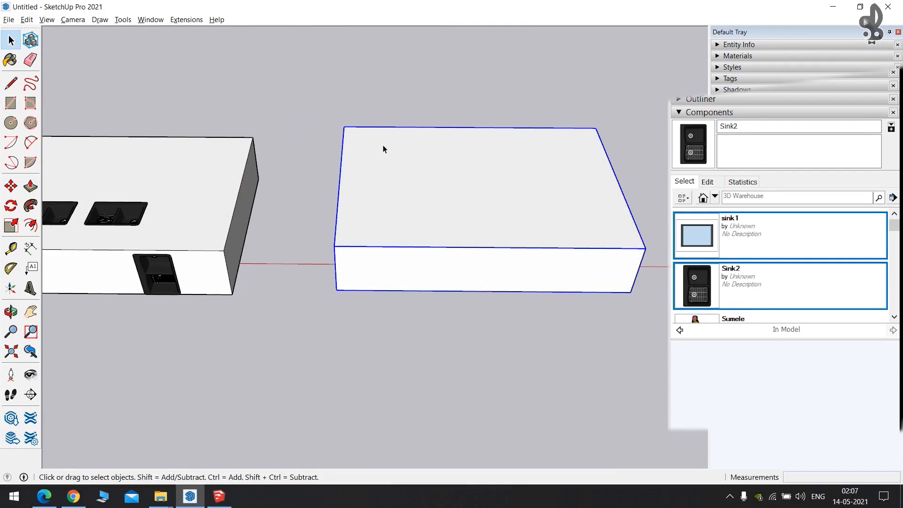
pyautogui.click(520, 389)
# Try placing a Sink2 instance on the grouped block's top face from outside the group, and delete it.
pyautogui.moveTo(402, 327); pyautogui.dragTo(311, 296, button='middle')
pyautogui.click(696, 285)
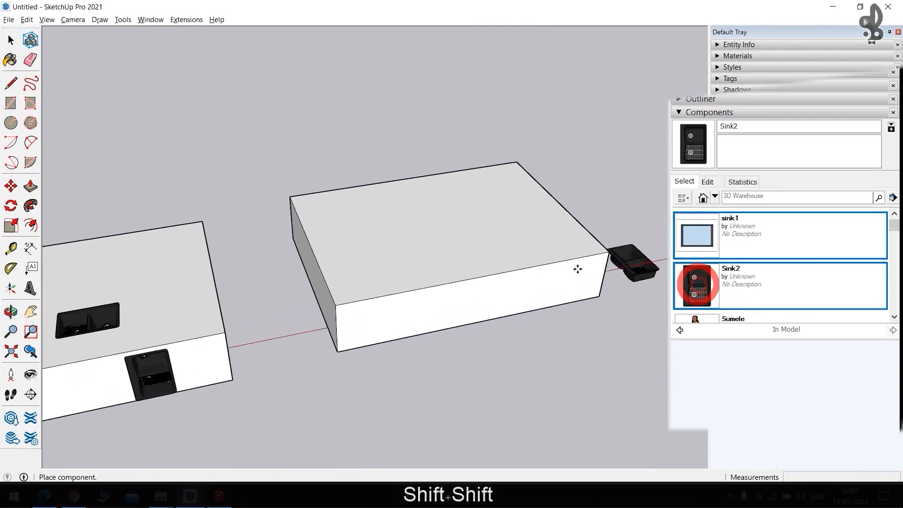
pyautogui.click(444, 266)
pyautogui.moveTo(449, 263); pyautogui.dragTo(455, 275, button='middle')
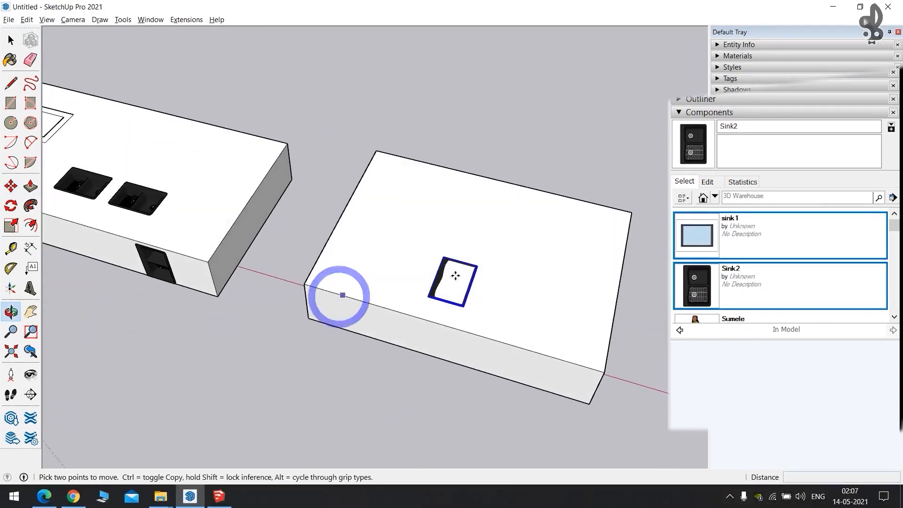
pyautogui.press('space')
pyautogui.click(357, 211)
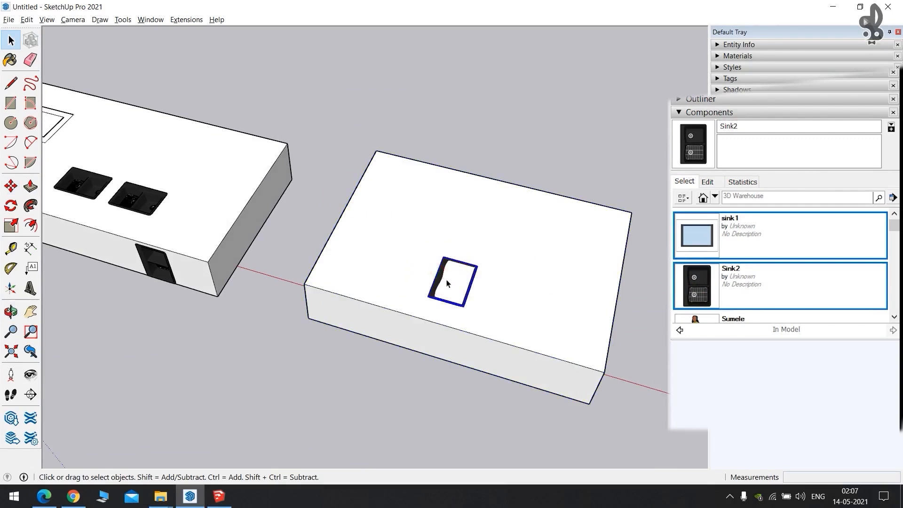
pyautogui.press('Delete')
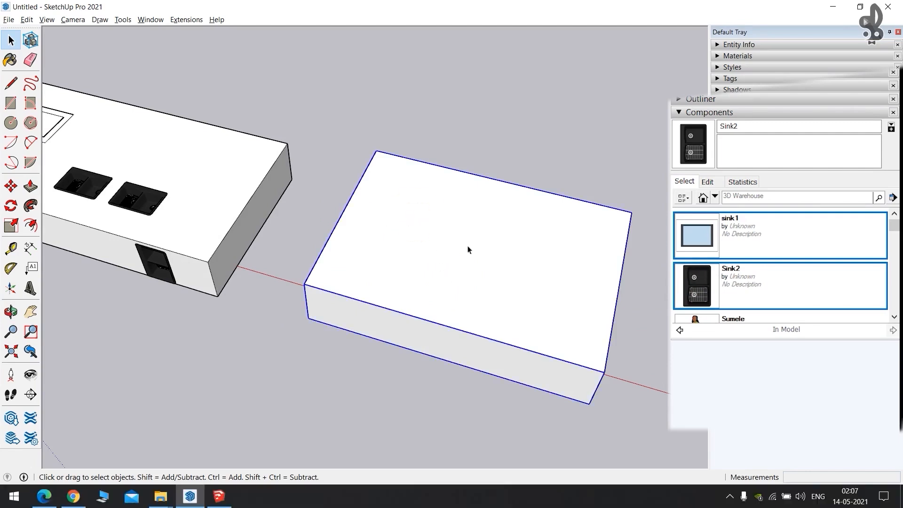
# Open the block's group for editing and insert a Sink2 instance on its top face, near the end facing the other block.
pyautogui.doubleClick(429, 237)
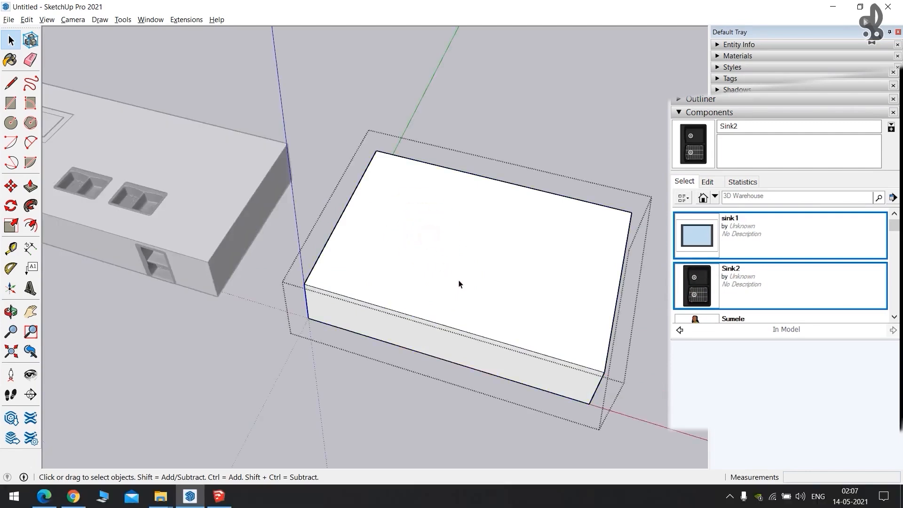
pyautogui.scroll(6, 461, 288)
pyautogui.click(466, 208)
pyautogui.click(417, 181)
pyautogui.click(379, 257)
pyautogui.moveTo(246, 154); pyautogui.dragTo(492, 236, button='middle')
pyautogui.click(354, 252)
pyautogui.click(540, 184)
pyautogui.moveTo(594, 213); pyautogui.dragTo(425, 228, button='middle')
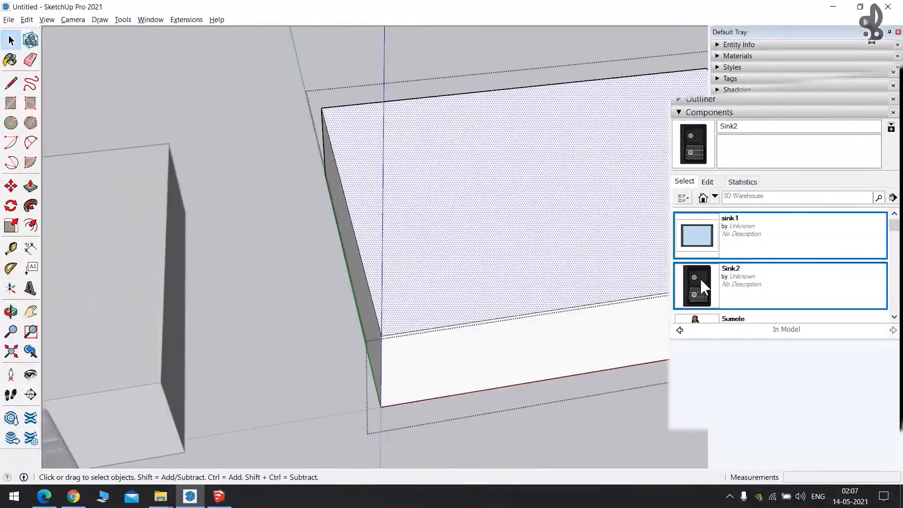
pyautogui.click(709, 289)
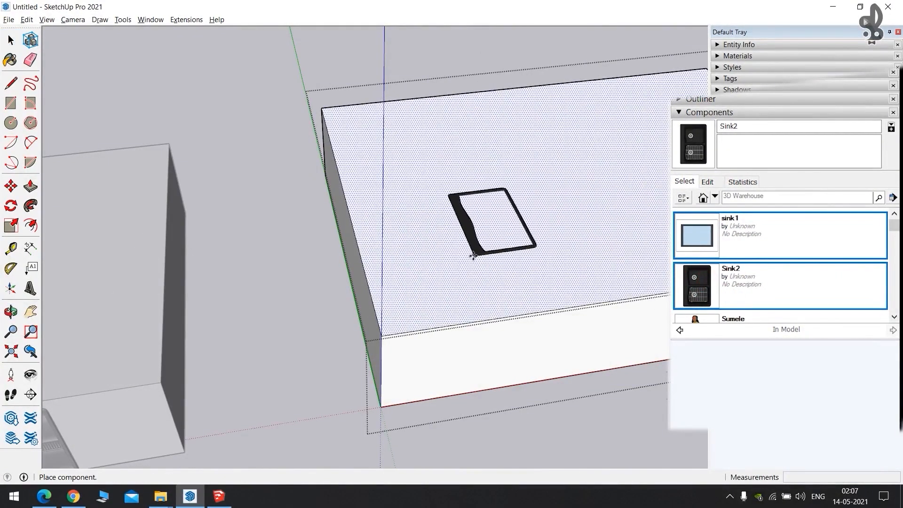
pyautogui.click(466, 256)
# Insert a second Sink2 instance nearer the middle of the top face inside the group.
pyautogui.scroll(-5, 520, 255)
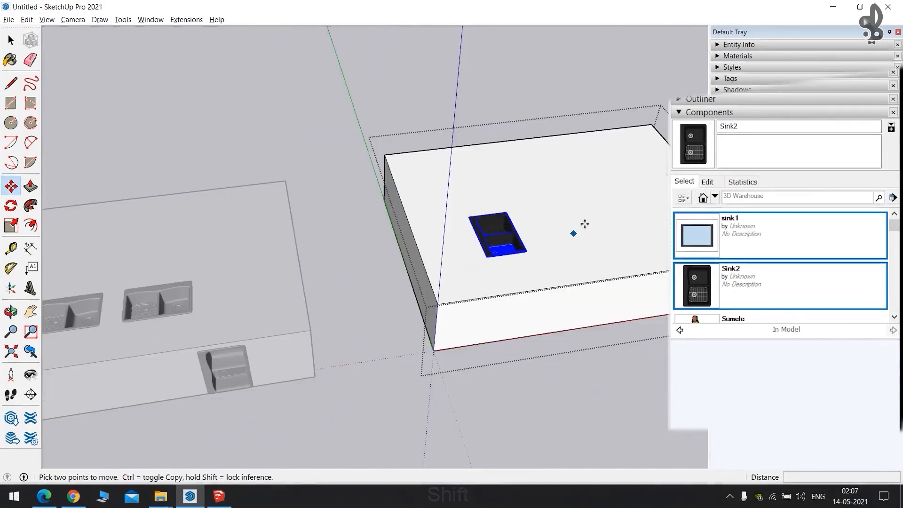
pyautogui.moveTo(580, 226); pyautogui.dragTo(445, 245, button='middle')
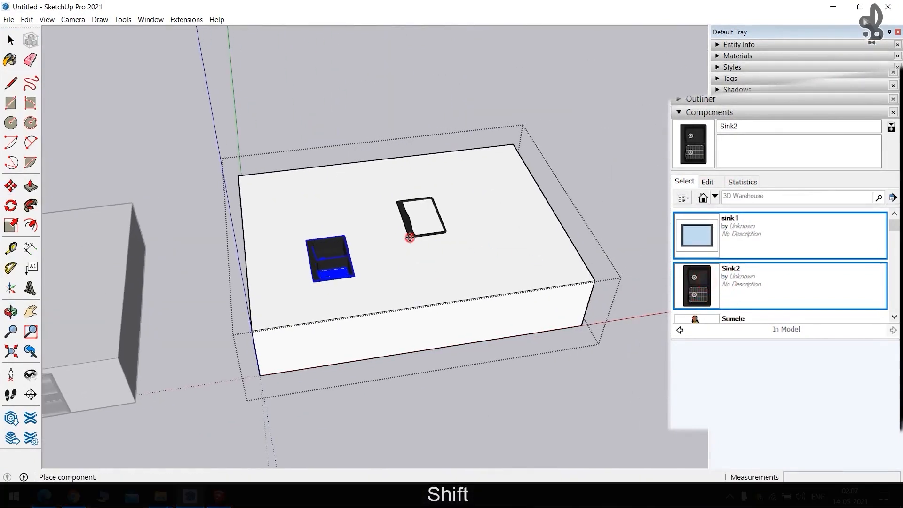
pyautogui.click(409, 237)
# Insert a sink1 instance on the same top face beside the Sink2 instances and leave group editing.
pyautogui.click(694, 237)
pyautogui.click(469, 274)
pyautogui.press('space')
pyautogui.moveTo(560, 248); pyautogui.dragTo(558, 222, button='middle')
pyautogui.click(469, 288)
pyautogui.moveTo(469, 288); pyautogui.dragTo(493, 320, button='middle')
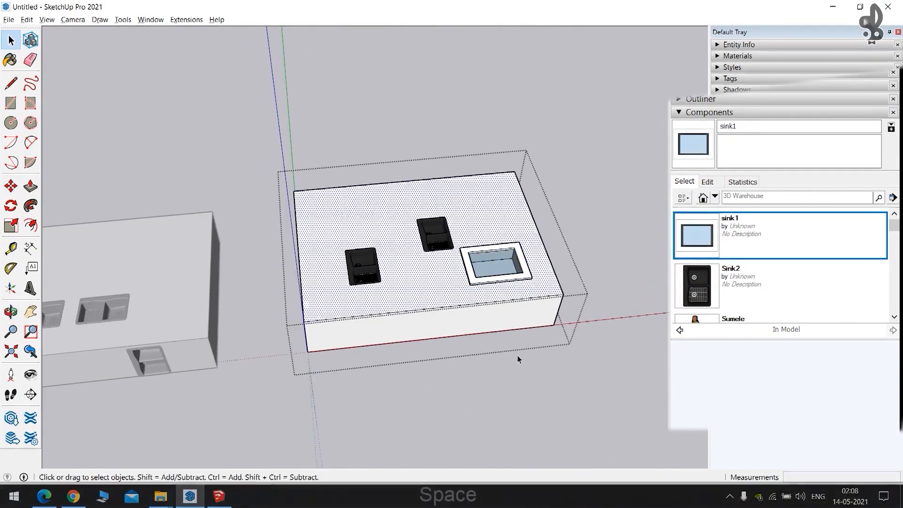
pyautogui.press('Escape')
pyautogui.press('Escape')
# Place another Sink2 instance on the grouped block's top face from outside the group, between the existing sinks.
pyautogui.click(447, 302)
pyautogui.click(705, 284)
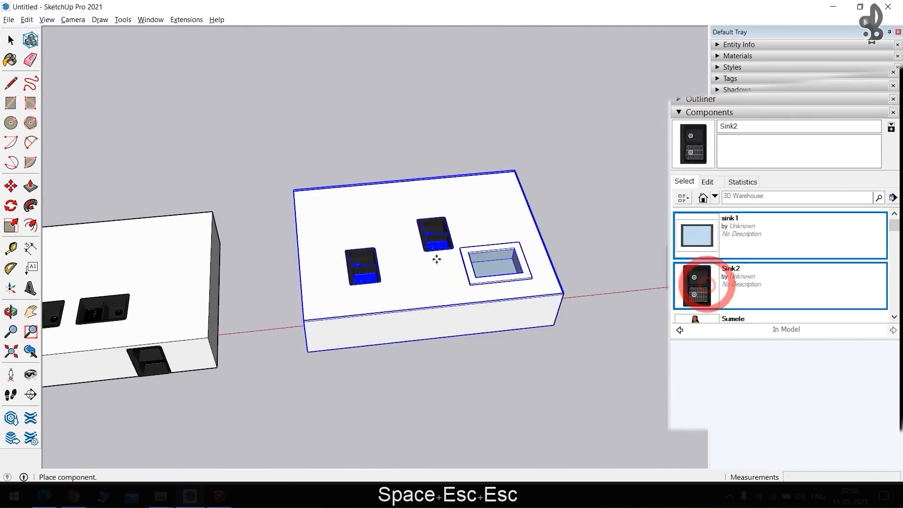
pyautogui.click(402, 285)
pyautogui.press('space')
pyautogui.click(468, 218)
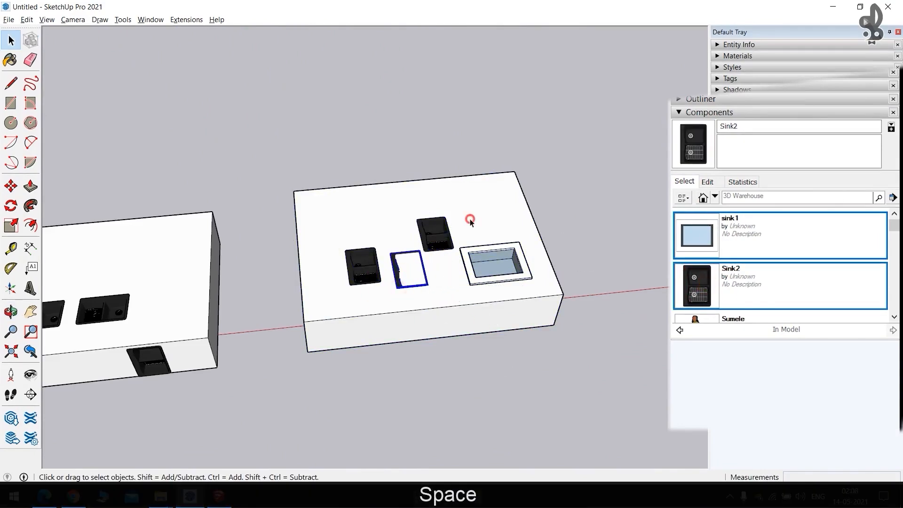
pyautogui.click(516, 339)
pyautogui.press('Escape')
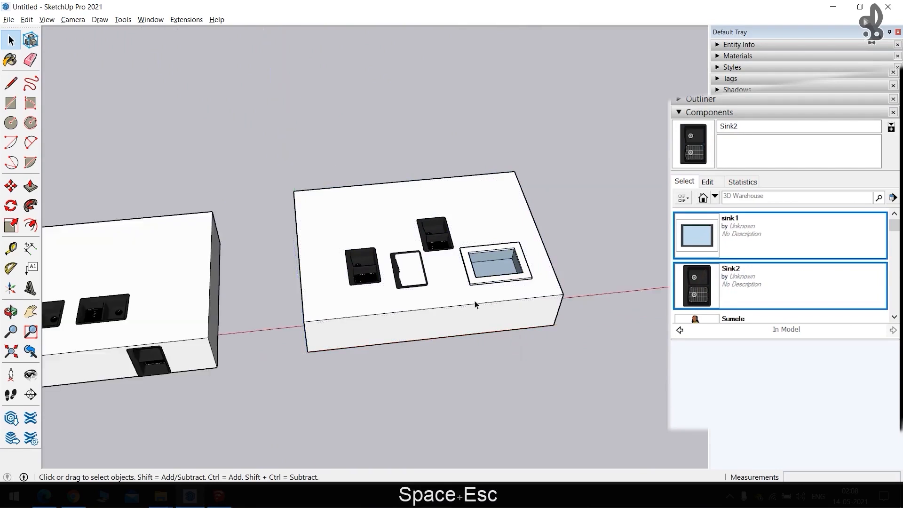
pyautogui.click(447, 298)
pyautogui.rightClick(450, 298)
# Draw an upright rectangle about 4' 7" by 2' 4" in front of the counters, parallel to the red axis.
pyautogui.moveTo(554, 169); pyautogui.dragTo(496, 253, button='middle')
pyautogui.scroll(-2, 339, 259)
pyautogui.keyDown('shift'); pyautogui.moveTo(478, 188); pyautogui.dragTo(395, 214, button='middle'); pyautogui.keyUp('shift')
pyautogui.scroll(-2, 395, 213)
pyautogui.moveTo(444, 316); pyautogui.dragTo(385, 249, button='middle')
pyautogui.scroll(2, 380, 238)
pyautogui.scroll(1, 380, 238)
pyautogui.moveTo(155, 302); pyautogui.dragTo(393, 394, button='middle')
pyautogui.press('r')
pyautogui.click(391, 382)
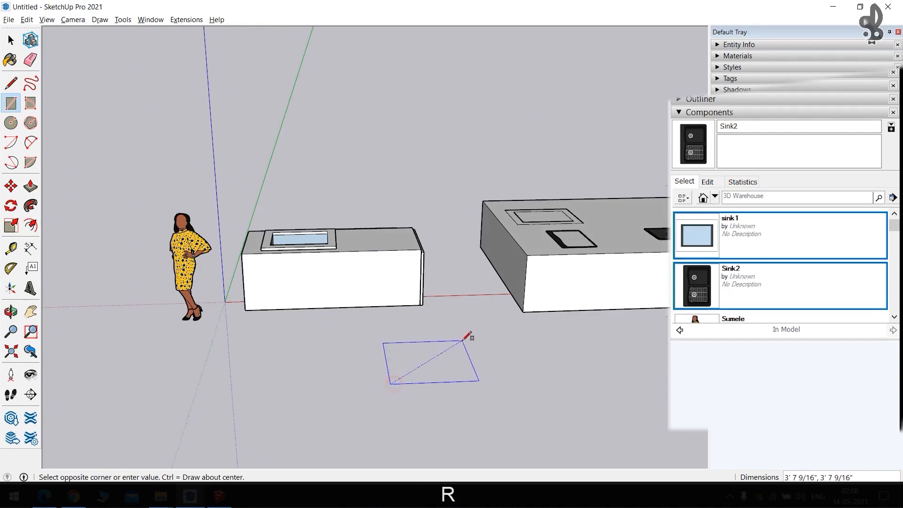
pyautogui.press('Left')
pyautogui.press('Right')
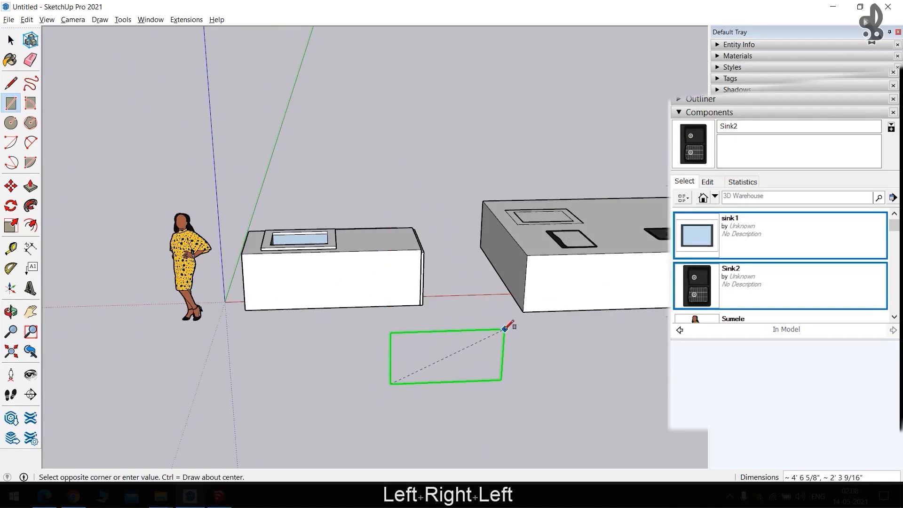
pyautogui.click(489, 329)
# Extrude the upright rectangle into a thin window panel.
pyautogui.scroll(5, 428, 356)
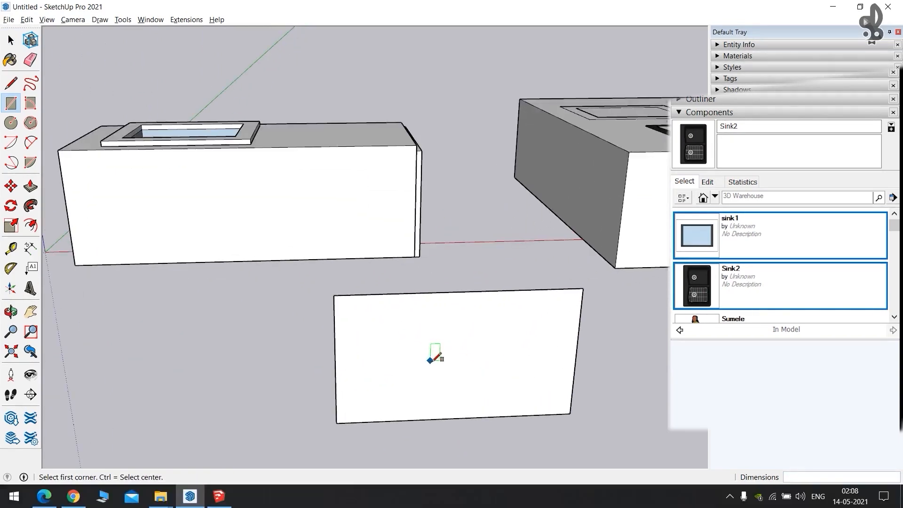
pyautogui.press('p')
pyautogui.click(437, 348)
pyautogui.click(477, 362)
# Offset the panel's front face inward to form a frame and push the inner face back as a recess.
pyautogui.press('f')
pyautogui.click(476, 362)
pyautogui.click(474, 328)
pyautogui.press('p')
pyautogui.click(459, 364)
pyautogui.click(456, 357)
# Paint the recessed inner face with Translucent Glass Tinted.
pyautogui.moveTo(460, 367)
pyautogui.mouseDown(button='middle')
pyautogui.moveTo(556, 292)
pyautogui.moveTo(202, 278)
pyautogui.moveTo(354, 334)
pyautogui.moveTo(323, 350)
pyautogui.moveTo(288, 319)
pyautogui.mouseUp(button='middle')
pyautogui.press('b')
pyautogui.click(454, 371)
# Select the whole window, start making it a component, and set it to glue to Any.
pyautogui.press('space')
pyautogui.tripleClick(289, 319)
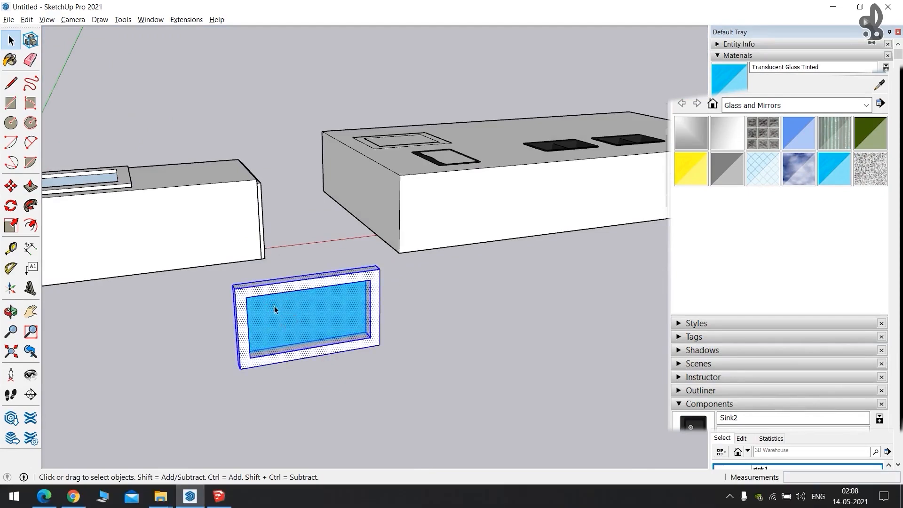
pyautogui.press('g')
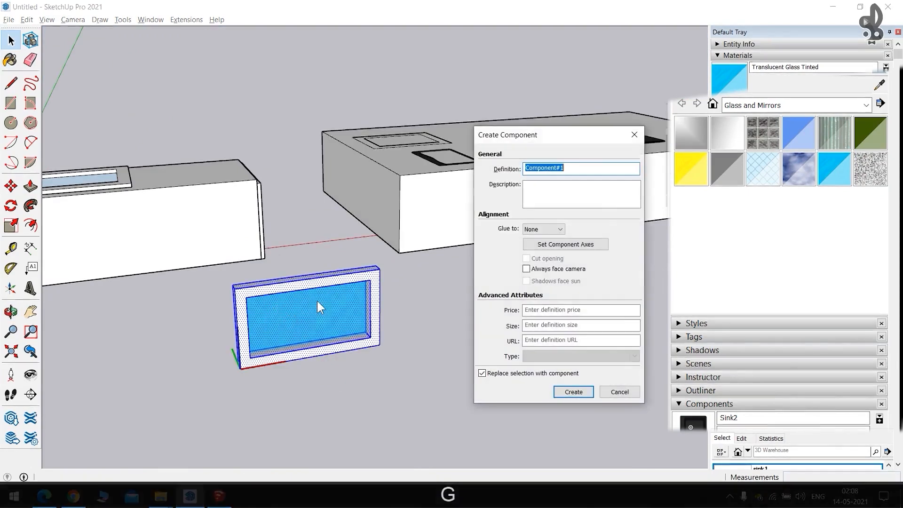
pyautogui.click(543, 229)
pyautogui.click(541, 245)
# Set the component's axes origin at the frame's front lower corner and create the component with Cut opening enabled.
pyautogui.click(548, 242)
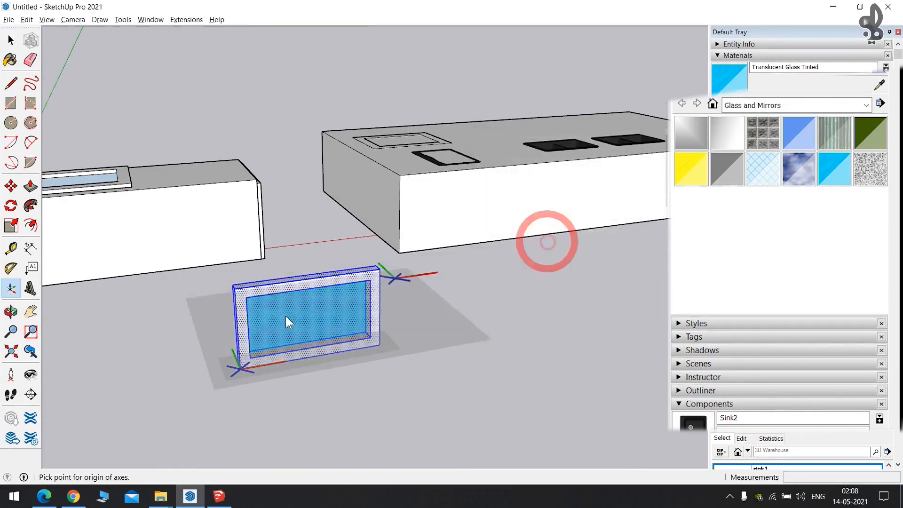
pyautogui.scroll(5, 298, 311)
pyautogui.moveTo(272, 342); pyautogui.dragTo(333, 313, button='middle')
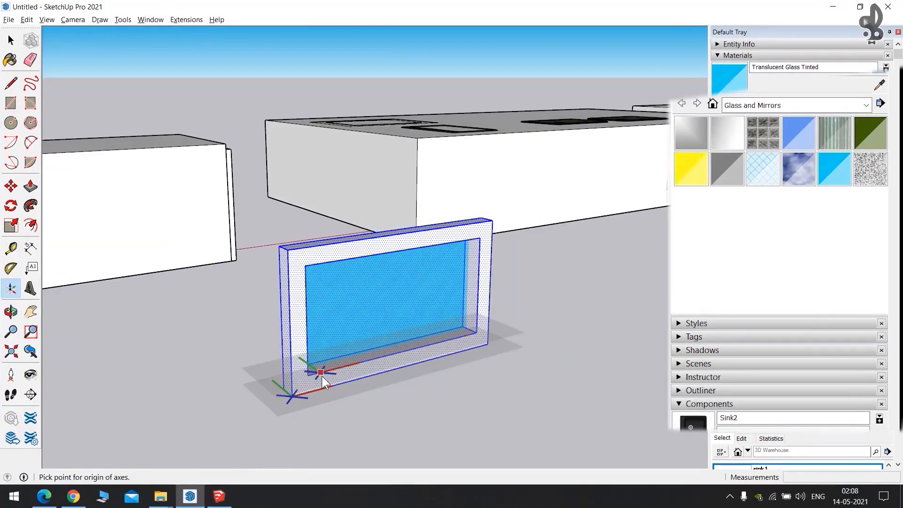
pyautogui.doubleClick(295, 391)
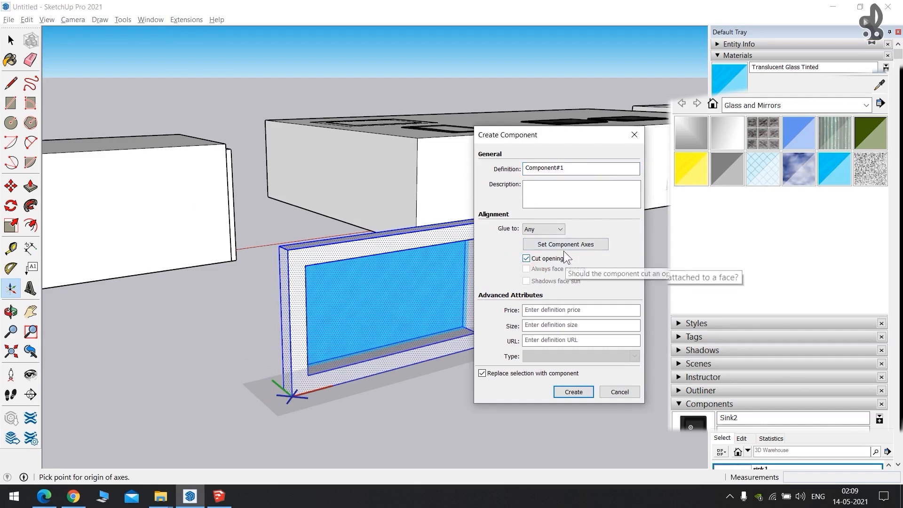
pyautogui.click(572, 392)
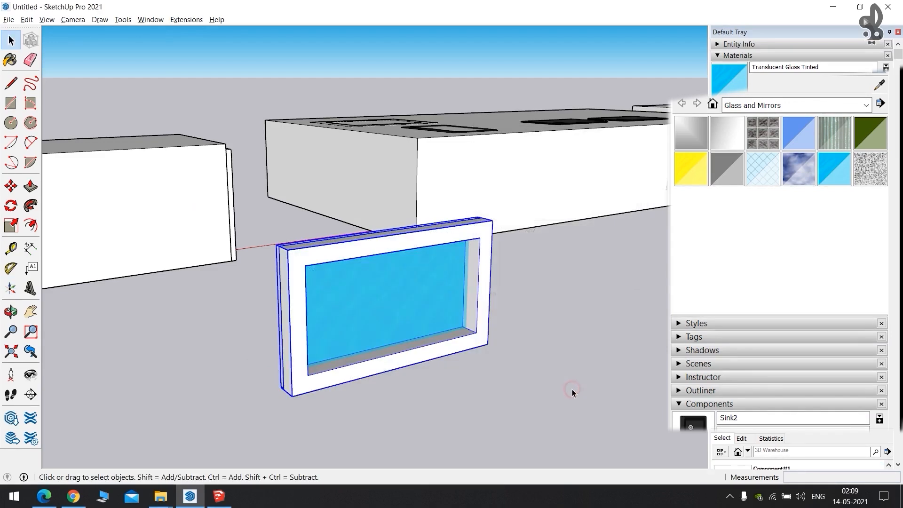
pyautogui.scroll(-2, 401, 246)
pyautogui.scroll(-2, 781, 254)
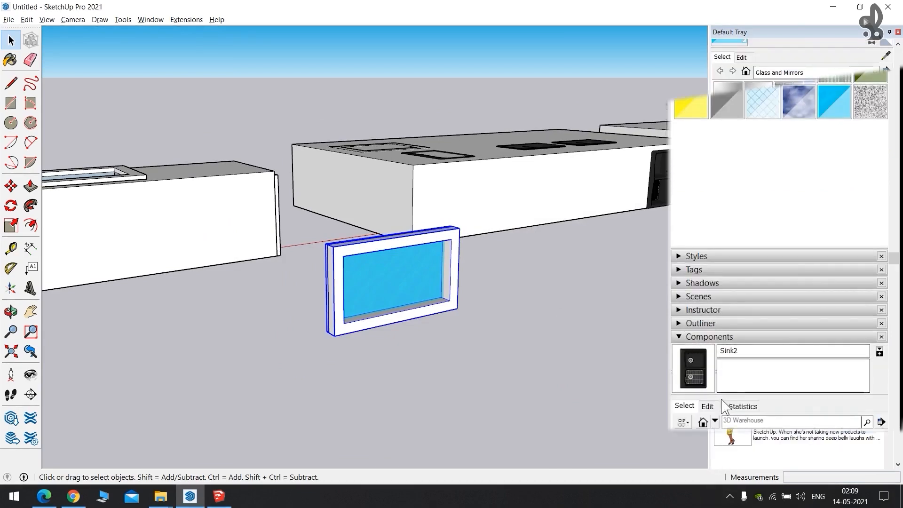
pyautogui.scroll(-2, 747, 424)
pyautogui.scroll(4, 715, 108)
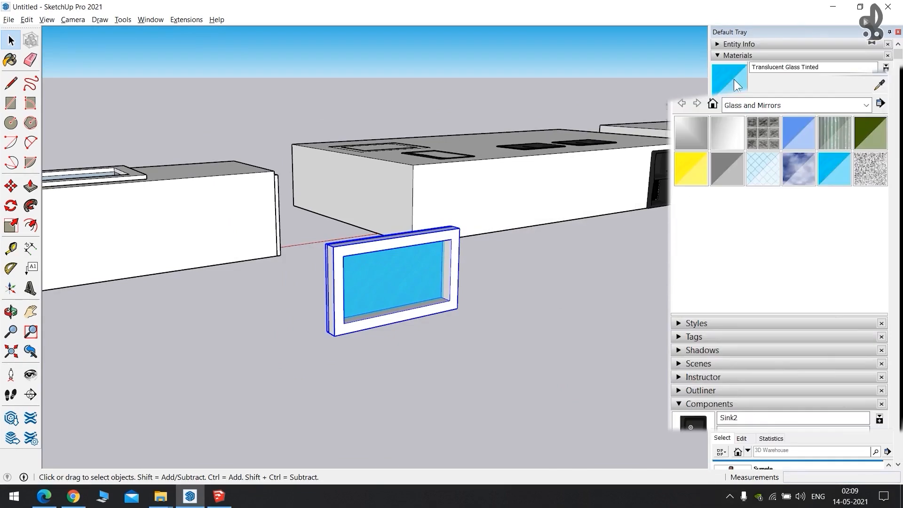
# Insert Component#1 from the in-model components against the front face of the block with the sink.
pyautogui.click(717, 55)
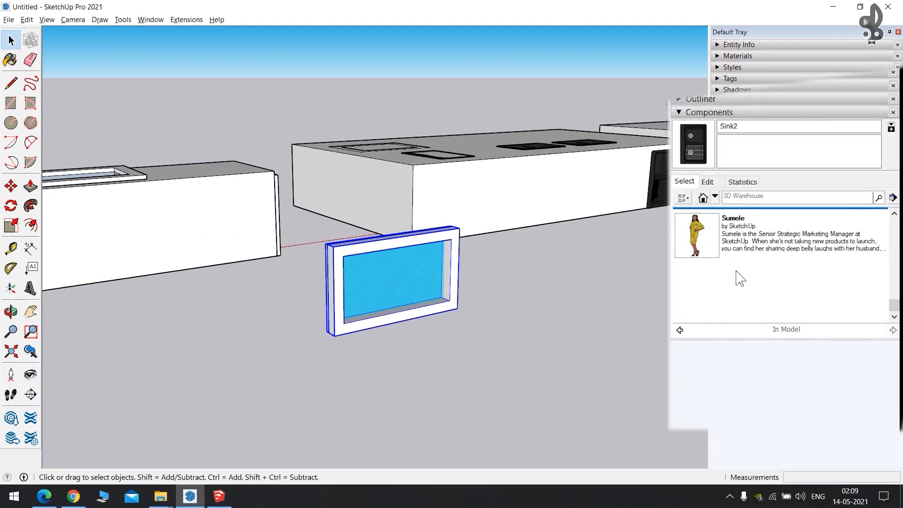
pyautogui.scroll(3, 740, 278)
pyautogui.scroll(-1, 740, 275)
pyautogui.scroll(1, 736, 256)
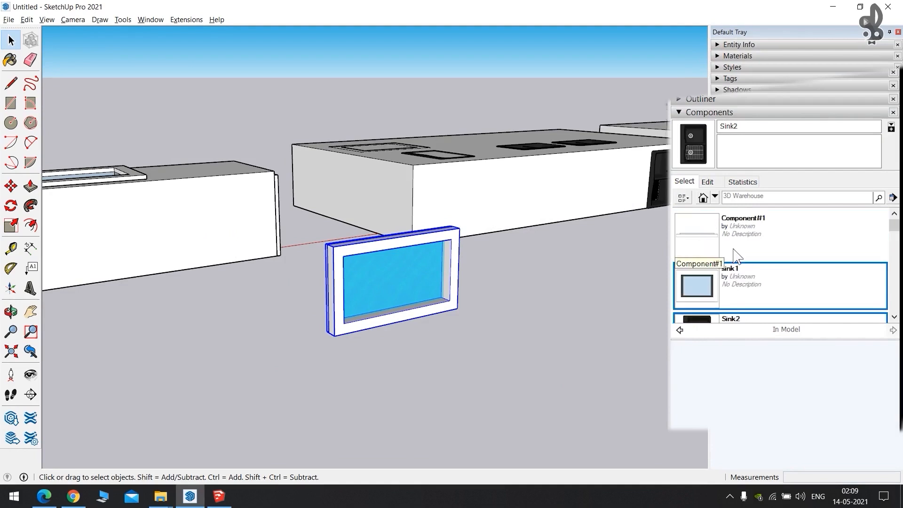
pyautogui.click(707, 230)
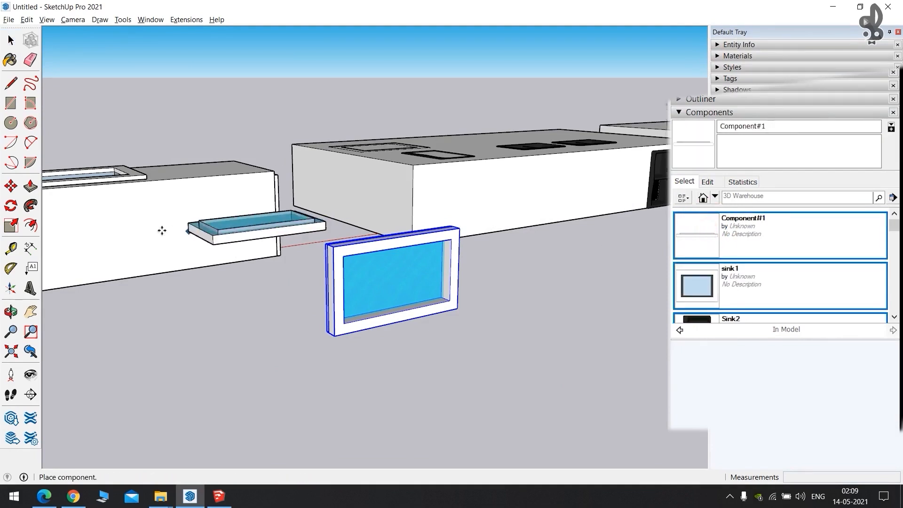
pyautogui.click(146, 206)
pyautogui.moveTo(233, 197)
pyautogui.mouseDown(button='middle')
pyautogui.moveTo(334, 354)
pyautogui.moveTo(192, 236)
pyautogui.moveTo(346, 147)
pyautogui.moveTo(413, 192)
pyautogui.moveTo(282, 216)
pyautogui.moveTo(310, 226)
pyautogui.moveTo(245, 196)
pyautogui.mouseUp(button='middle')
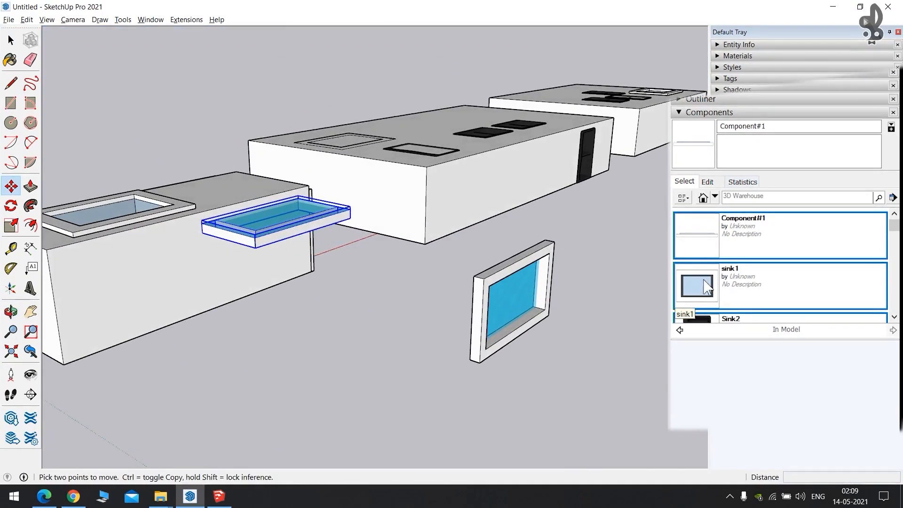
# Place a second copy of Component#1 on the same block's front face, below the first one.
pyautogui.click(701, 284)
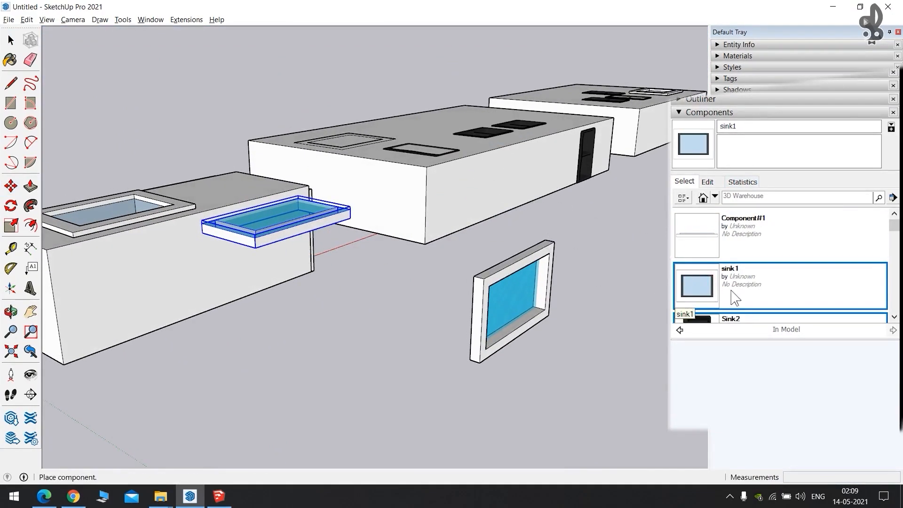
pyautogui.press('Escape')
pyautogui.click(696, 235)
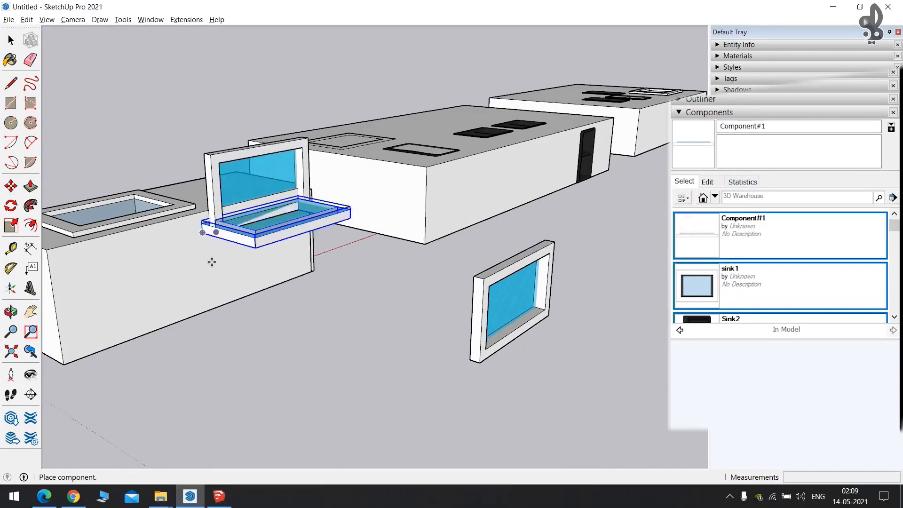
pyautogui.click(214, 264)
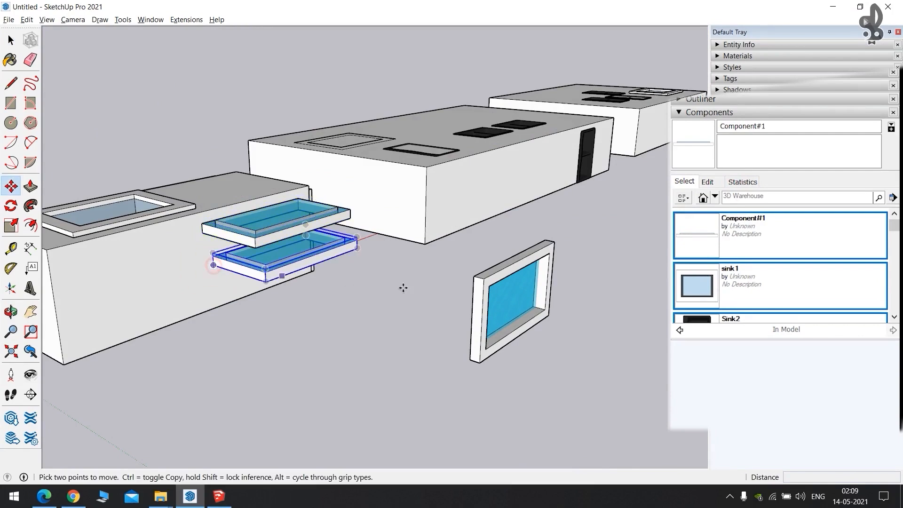
# Explode the standing window component back into loose geometry.
pyautogui.moveTo(451, 300); pyautogui.dragTo(377, 194, button='middle')
pyautogui.scroll(4, 404, 322)
pyautogui.hotkey('shift', 'space')
pyautogui.click(320, 225)
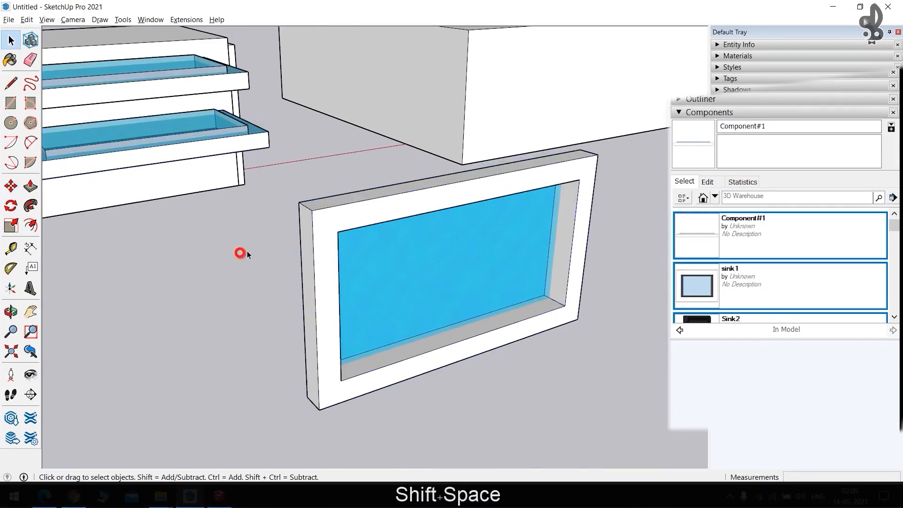
pyautogui.doubleClick(312, 221)
pyautogui.click(215, 254)
pyautogui.click(348, 221)
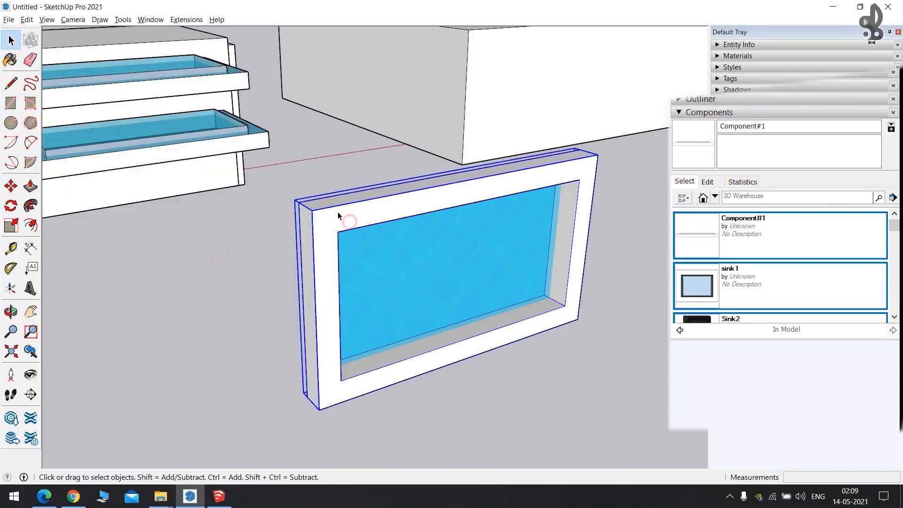
pyautogui.rightClick(338, 215)
pyautogui.click(379, 257)
pyautogui.click(145, 271)
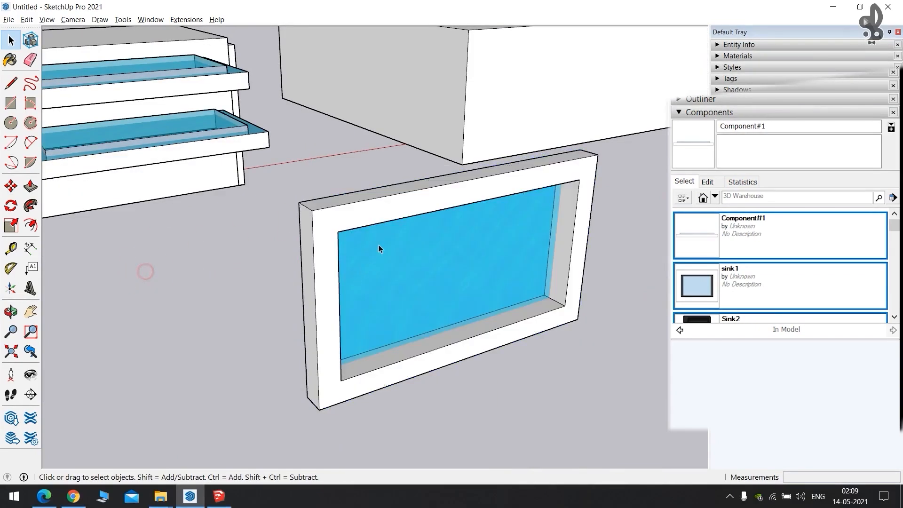
# Select all of the window's geometry, start a new component named w1, and set it to glue to Any.
pyautogui.tripleClick(393, 238)
pyautogui.rightClick(361, 207)
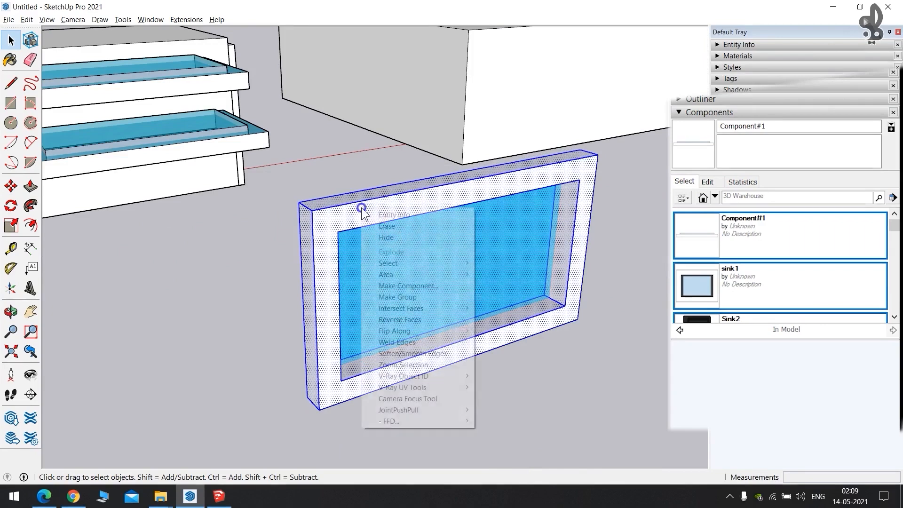
pyautogui.click(407, 287)
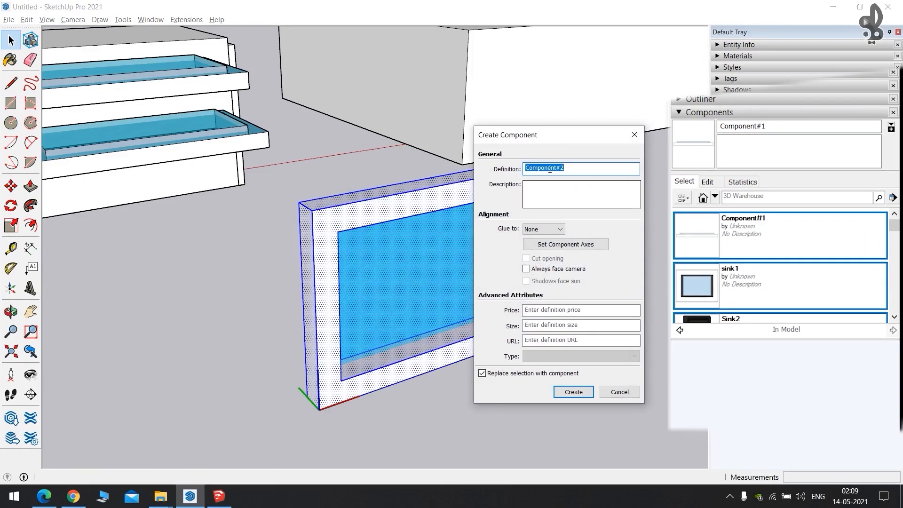
pyautogui.write('w1')
pyautogui.click(553, 230)
pyautogui.click(548, 240)
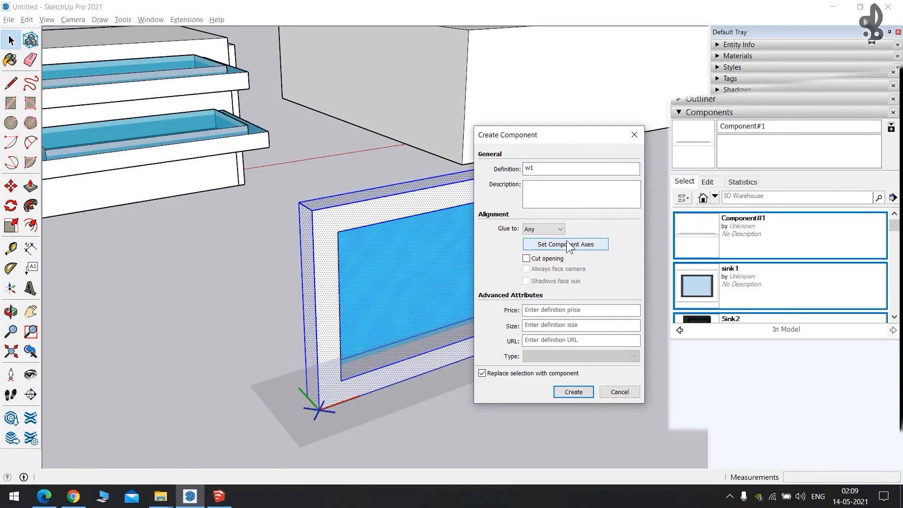
# Set w1's axes origin at the frame's front upper corner, aligned to the top and vertical edges, and create it with Cut opening enabled.
pyautogui.click(566, 244)
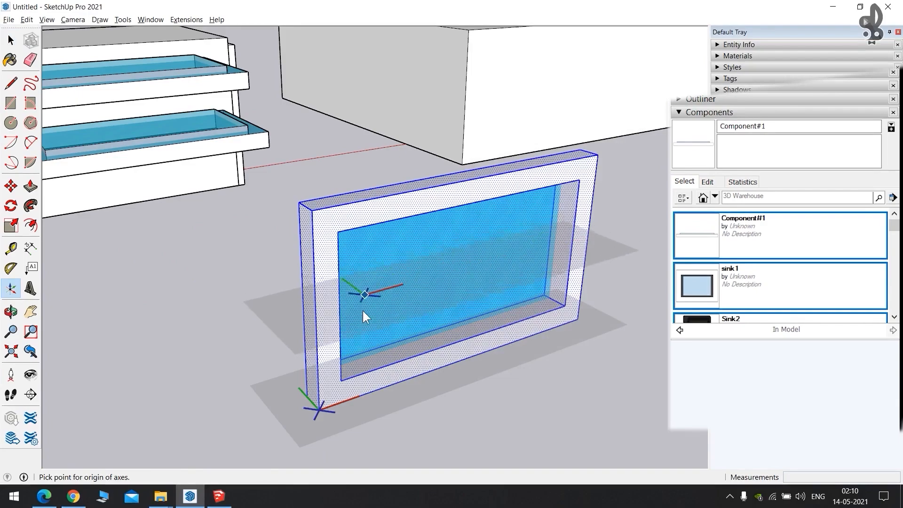
pyautogui.scroll(5, 320, 217)
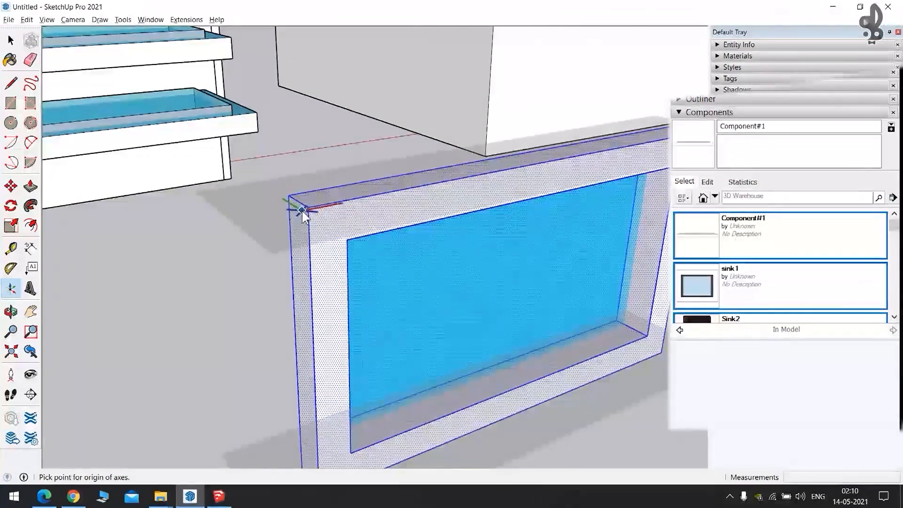
pyautogui.moveTo(324, 275); pyautogui.dragTo(298, 228, button='middle')
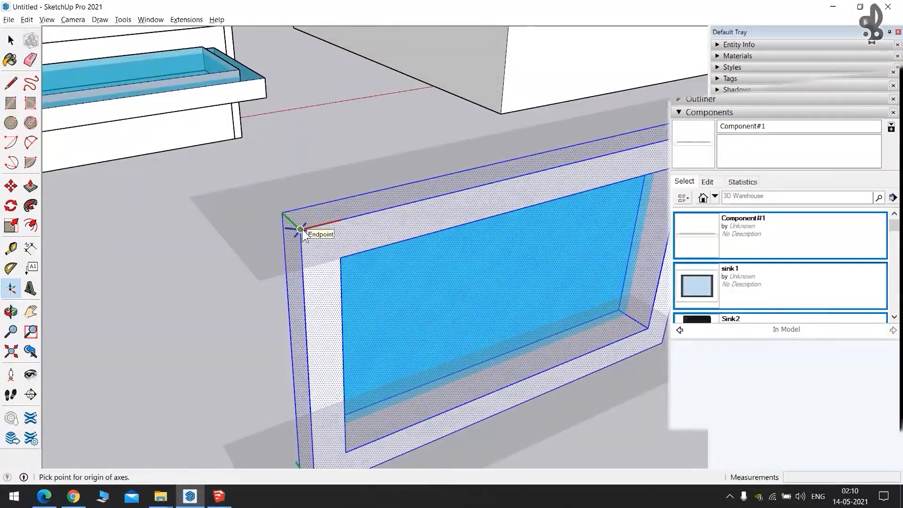
pyautogui.click(300, 229)
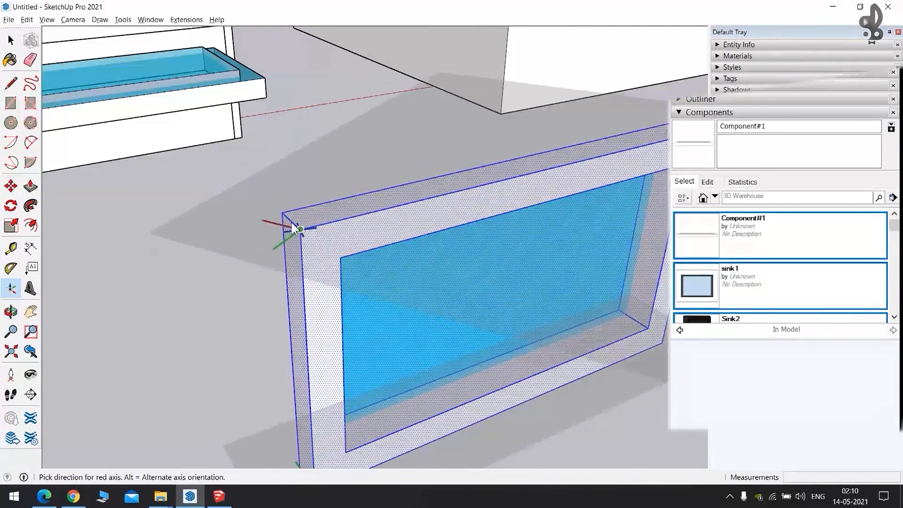
pyautogui.scroll(-1, 372, 213)
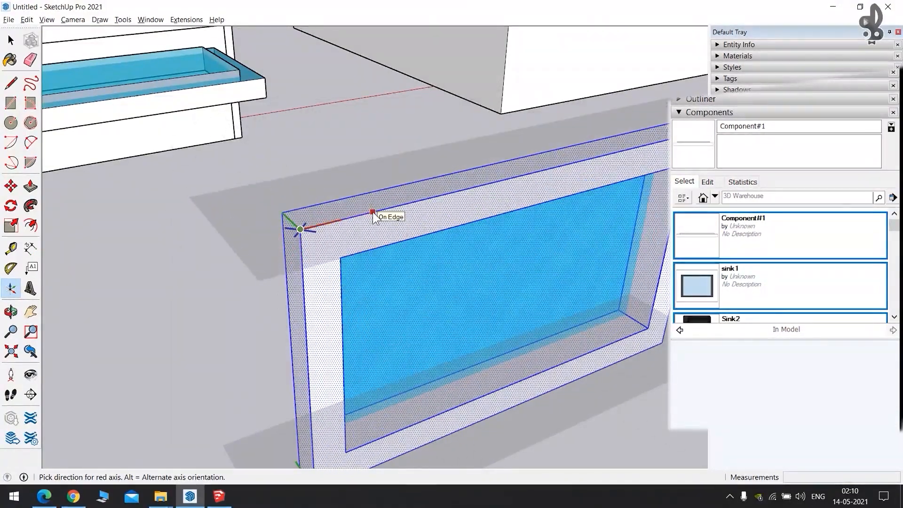
pyautogui.scroll(-3, 372, 211)
pyautogui.click(371, 213)
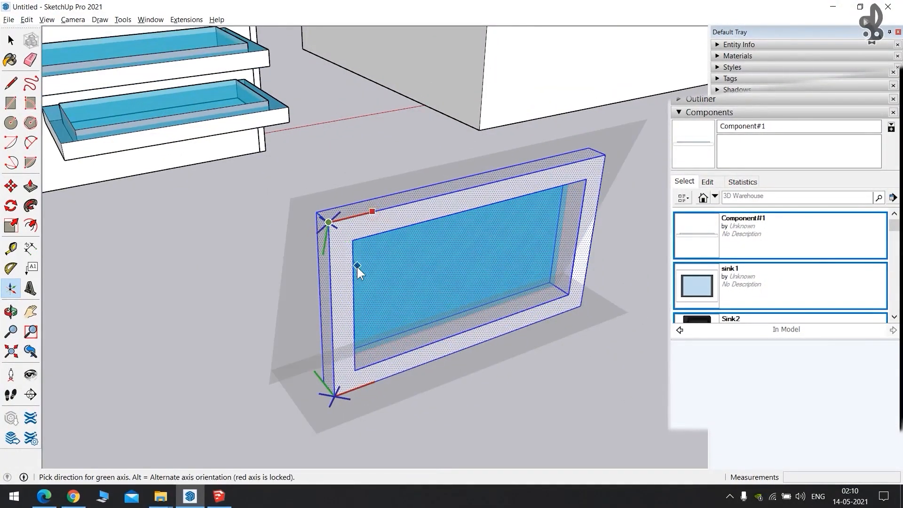
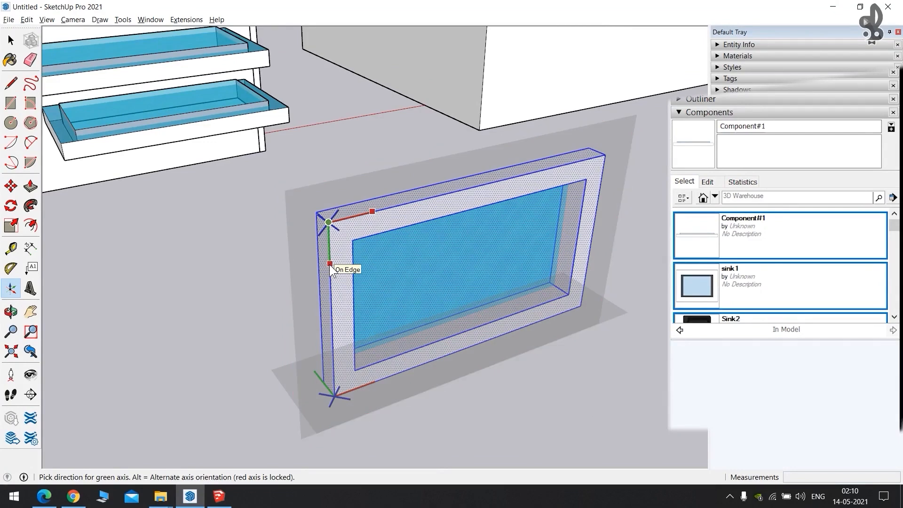
pyautogui.click(329, 263)
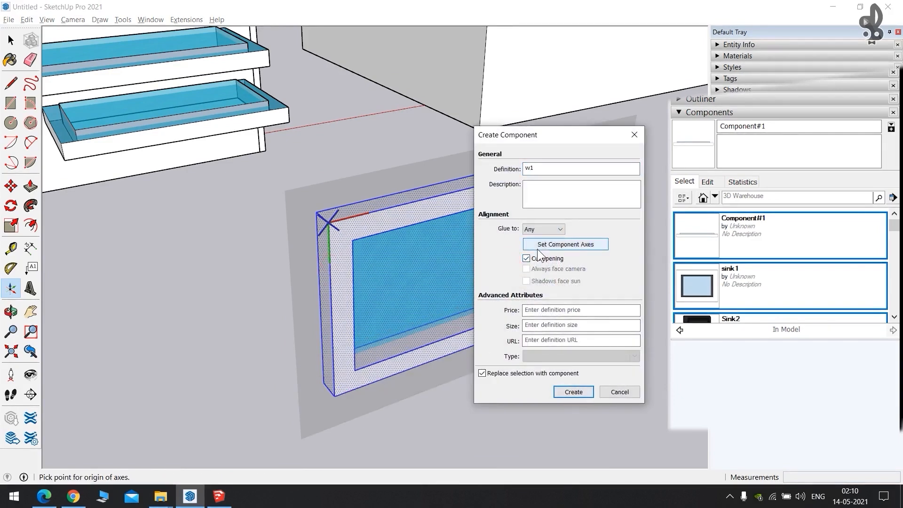
pyautogui.click(577, 392)
pyautogui.scroll(-4, 340, 206)
pyautogui.moveTo(340, 207); pyautogui.dragTo(390, 236, button='middle')
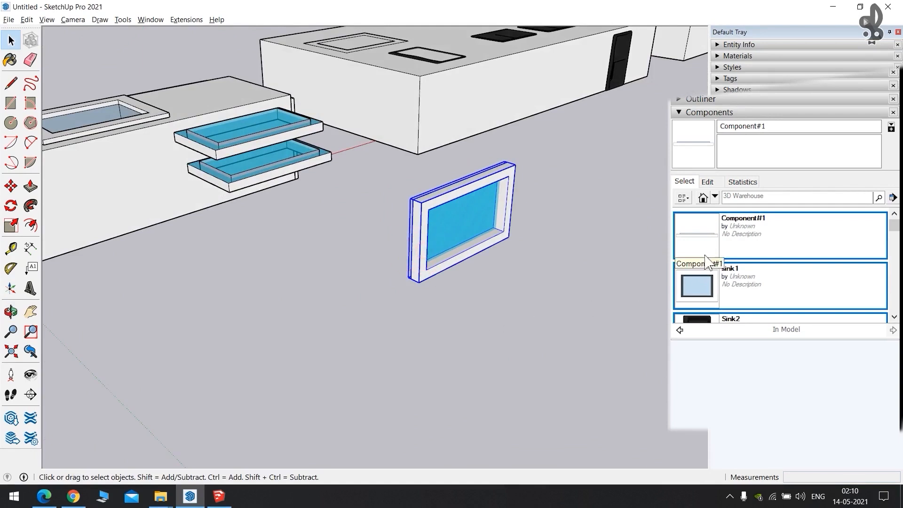
# Insert w1 from the in-model components onto the front face of the block with the sink.
pyautogui.scroll(-5, 715, 268)
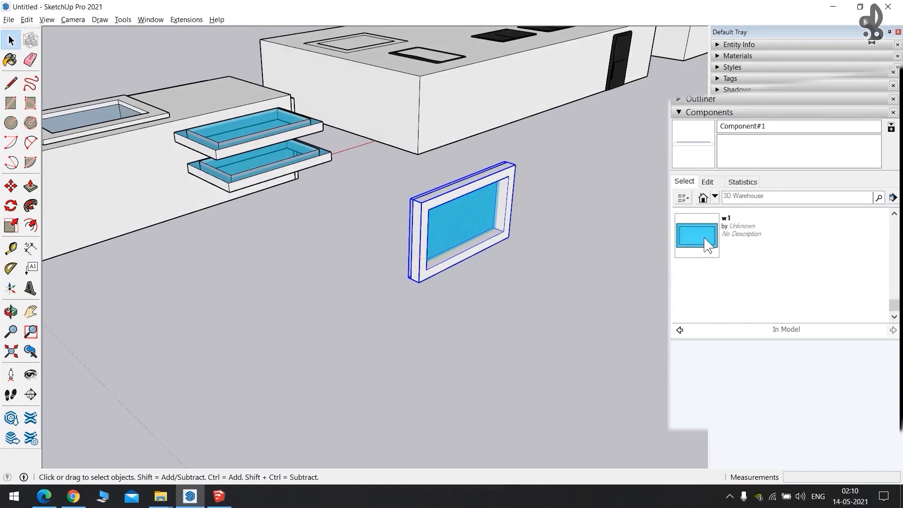
pyautogui.click(694, 240)
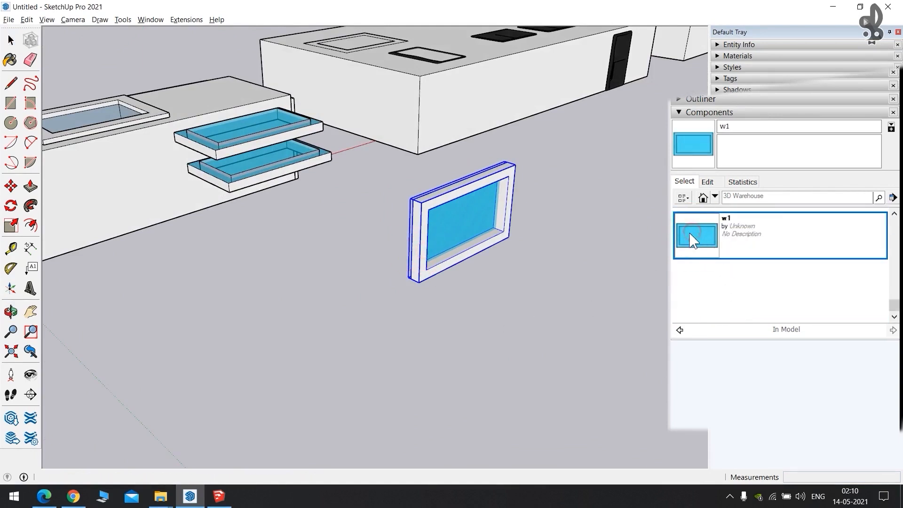
pyautogui.keyDown('shift'); pyautogui.moveTo(156, 207); pyautogui.dragTo(333, 271, button='middle'); pyautogui.keyUp('shift')
pyautogui.click(245, 269)
pyautogui.press('space')
pyautogui.click(274, 272)
pyautogui.scroll(3, 228, 225)
pyautogui.scroll(-5, 332, 271)
pyautogui.keyDown('shift'); pyautogui.moveTo(450, 286); pyautogui.dragTo(251, 257, button='middle'); pyautogui.keyUp('shift')
pyautogui.scroll(3, 394, 259)
# Place another w1 window on the end face of the large block.
pyautogui.moveTo(433, 262); pyautogui.dragTo(458, 231, button='middle')
pyautogui.scroll(-2, 245, 214)
pyautogui.scroll(-2, 245, 214)
pyautogui.keyDown('shift'); pyautogui.moveTo(235, 246); pyautogui.dragTo(438, 258, button='middle'); pyautogui.keyUp('shift')
pyautogui.moveTo(324, 245); pyautogui.dragTo(590, 240, button='middle')
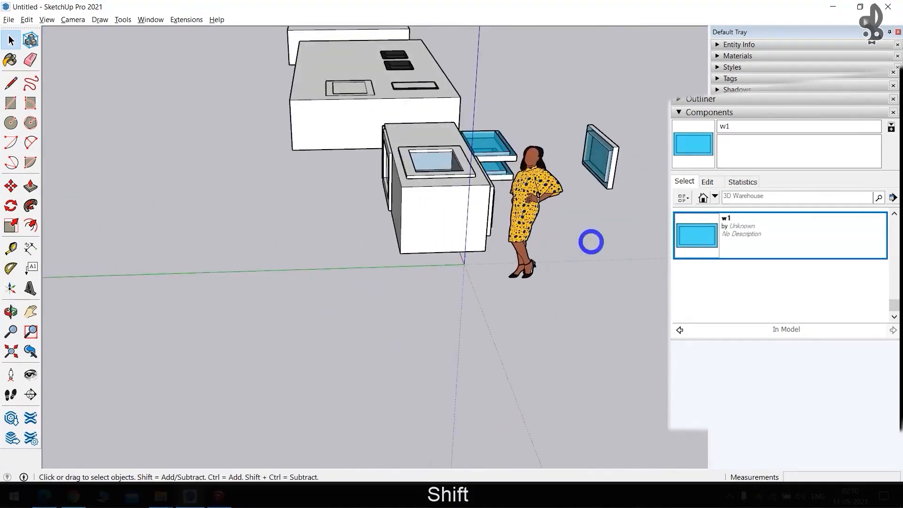
pyautogui.click(706, 232)
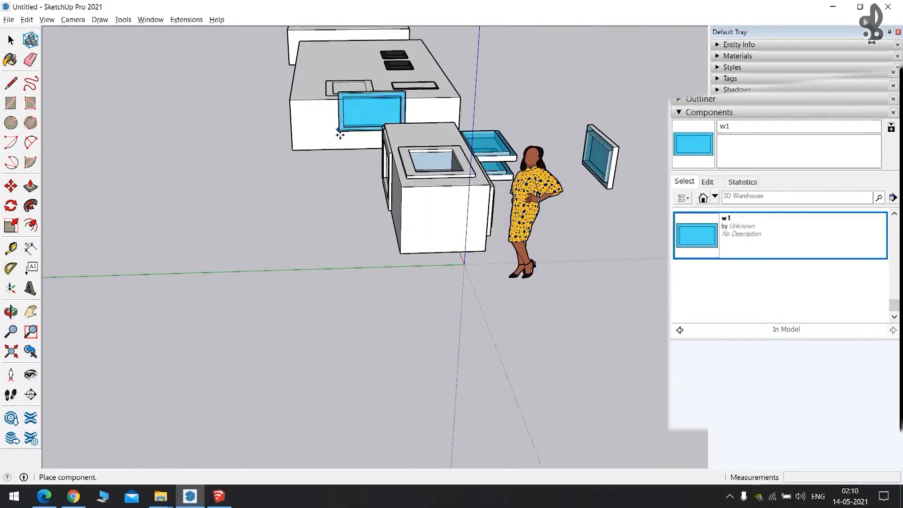
pyautogui.moveTo(225, 75); pyautogui.dragTo(646, 37, button='middle')
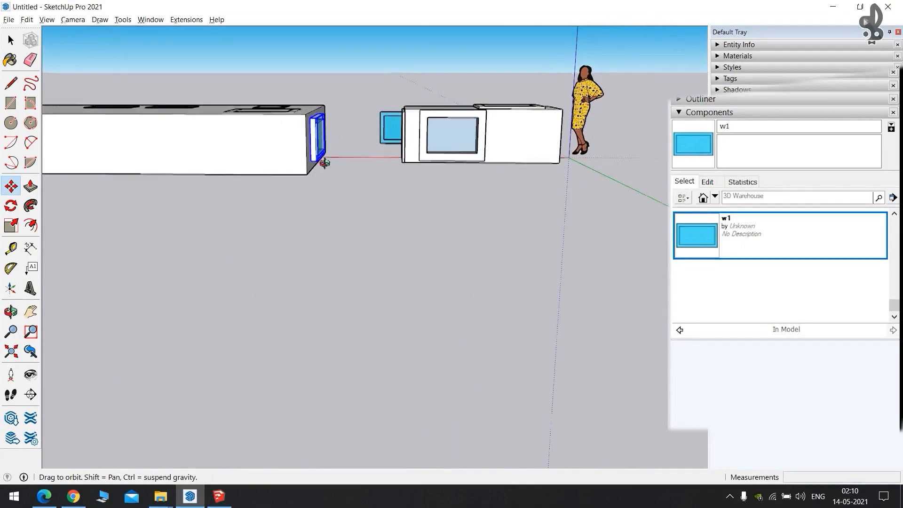
pyautogui.moveTo(347, 140); pyautogui.dragTo(206, 236, button='middle')
pyautogui.press('space')
pyautogui.click(328, 207)
pyautogui.moveTo(311, 182); pyautogui.dragTo(188, 140, button='middle')
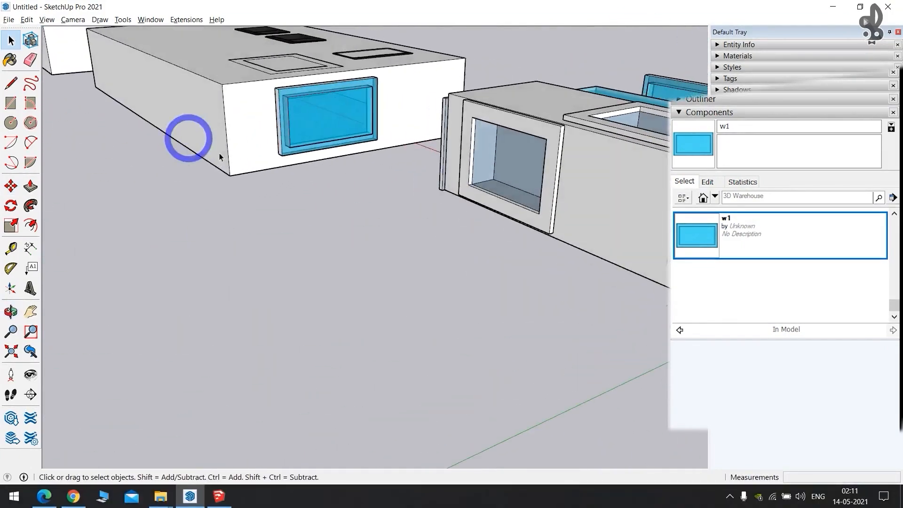
# Draw a rectangle about 7' 5" by 7' 1" on the ground in front of the blocks.
pyautogui.scroll(-3, 244, 170)
pyautogui.moveTo(295, 244)
pyautogui.keyDown('shift'); pyautogui.mouseDown(button='middle')
pyautogui.moveTo(165, 216)
pyautogui.moveTo(419, 312)
pyautogui.moveTo(342, 327)
pyautogui.moveTo(354, 372)
pyautogui.moveTo(374, 228)
pyautogui.mouseUp(button='middle'); pyautogui.keyUp('shift')
pyautogui.press('r')
pyautogui.click(339, 243)
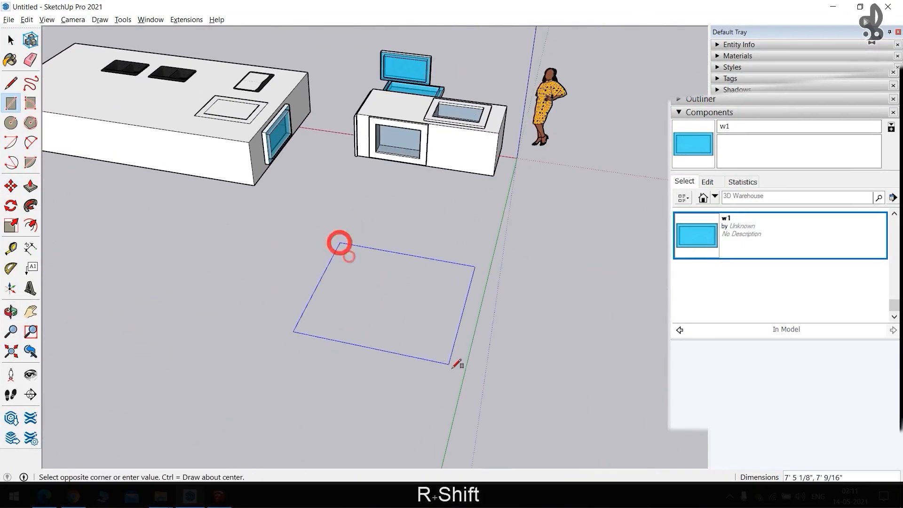
pyautogui.click(452, 368)
# Offset the rectangle's outline inward and pull the outer ring up into walls, forming an open box.
pyautogui.press('f')
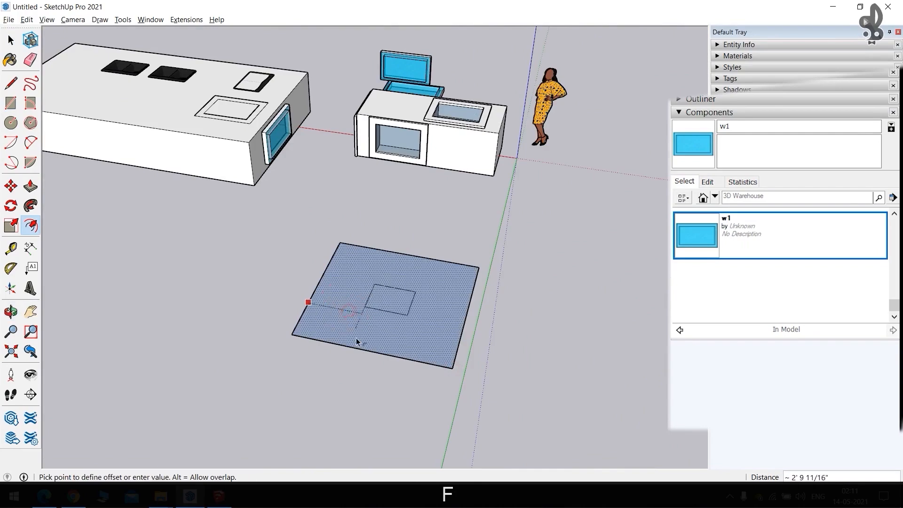
pyautogui.click(330, 329)
pyautogui.press('p')
pyautogui.moveTo(324, 332); pyautogui.dragTo(348, 288)
pyautogui.scroll(3, 348, 288)
pyautogui.moveTo(413, 288); pyautogui.dragTo(345, 216, button='middle')
pyautogui.press('space')
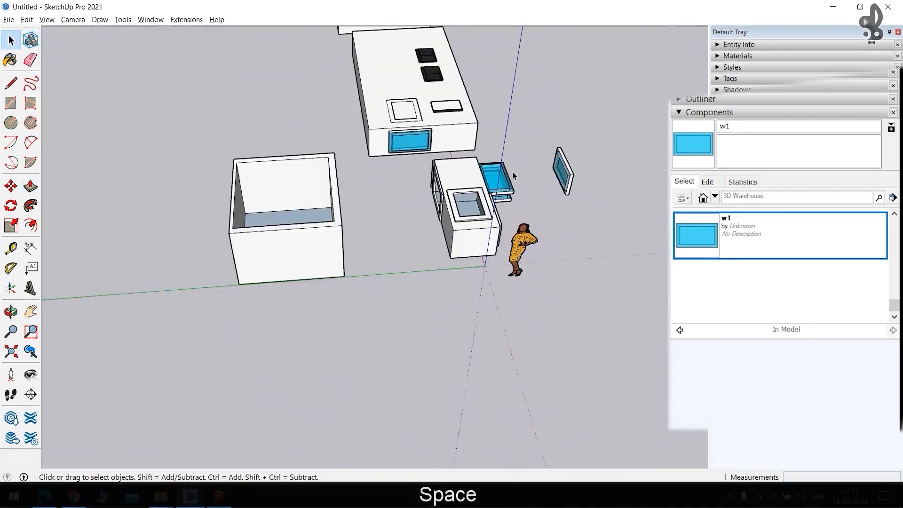
# Place a w1 window on the outer face of the open box's front wall.
pyautogui.moveTo(248, 214); pyautogui.dragTo(407, 274, button='middle')
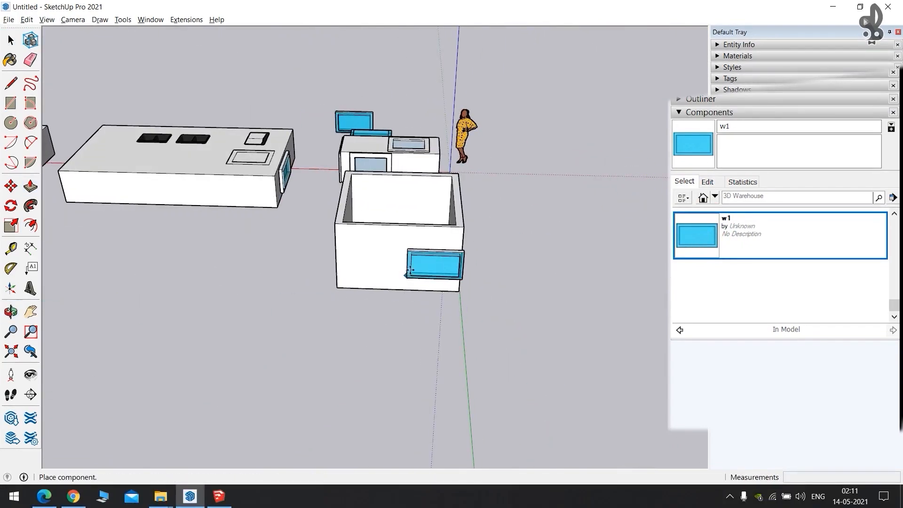
pyautogui.click(373, 256)
pyautogui.scroll(5, 494, 236)
pyautogui.press('space')
pyautogui.moveTo(429, 332); pyautogui.dragTo(294, 356, button='middle')
pyautogui.scroll(2, 337, 174)
pyautogui.scroll(-5, 269, 289)
pyautogui.scroll(4, 269, 289)
# Draw a rectangle on the ground beside the open box and pull it up into a solid block.
pyautogui.keyDown('shift'); pyautogui.moveTo(268, 290); pyautogui.dragTo(204, 187, button='middle'); pyautogui.keyUp('shift')
pyautogui.scroll(-3, 352, 204)
pyautogui.scroll(-2, 263, 219)
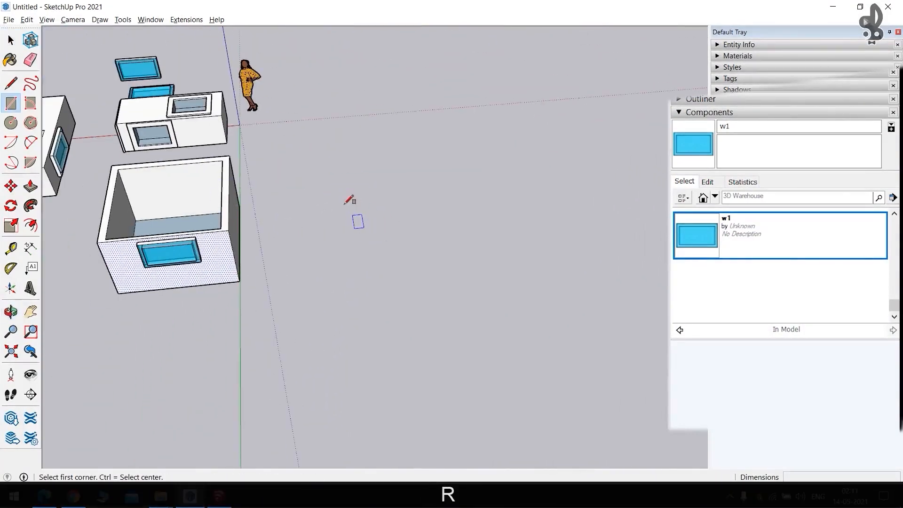
pyautogui.click(489, 275)
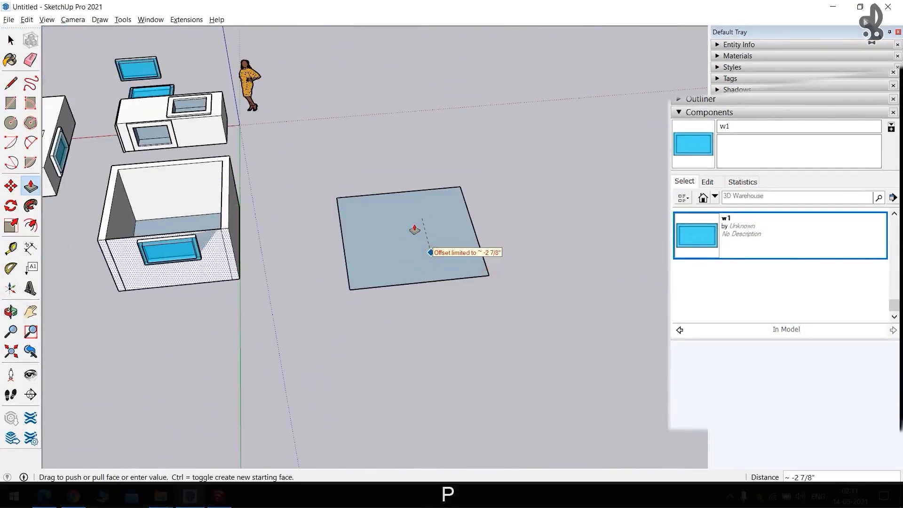
pyautogui.press('Escape')
pyautogui.click(403, 249)
pyautogui.click(411, 189)
# Place a w1 window on the front face of the new solid block.
pyautogui.moveTo(393, 214); pyautogui.dragTo(343, 196, button='middle')
pyautogui.click(696, 234)
pyautogui.scroll(5, 357, 228)
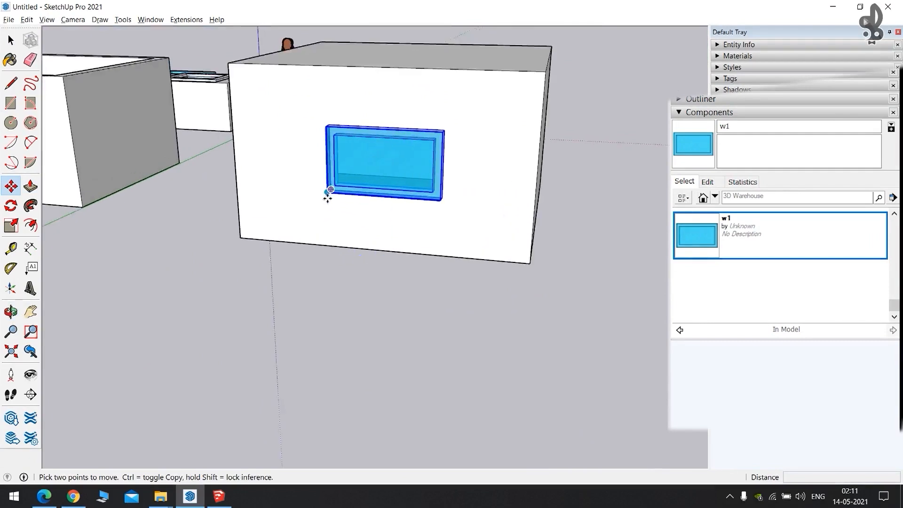
# Examine the w1 windows placed on the solid block and the open box from outside and inside.
pyautogui.moveTo(413, 208); pyautogui.dragTo(324, 219, button='middle')
pyautogui.scroll(-5, 282, 200)
pyautogui.keyDown('shift'); pyautogui.moveTo(471, 225); pyautogui.dragTo(713, 237, button='middle'); pyautogui.keyUp('shift')
pyautogui.scroll(3, 712, 236)
pyautogui.scroll(5, 520, 163)
pyautogui.moveTo(523, 188); pyautogui.dragTo(526, 145, button='middle')
pyautogui.scroll(-3, 526, 145)
pyautogui.scroll(8, 276, 275)
pyautogui.scroll(-2, 365, 252)
pyautogui.moveTo(365, 252); pyautogui.dragTo(526, 169, button='middle')
pyautogui.scroll(-6, 517, 193)
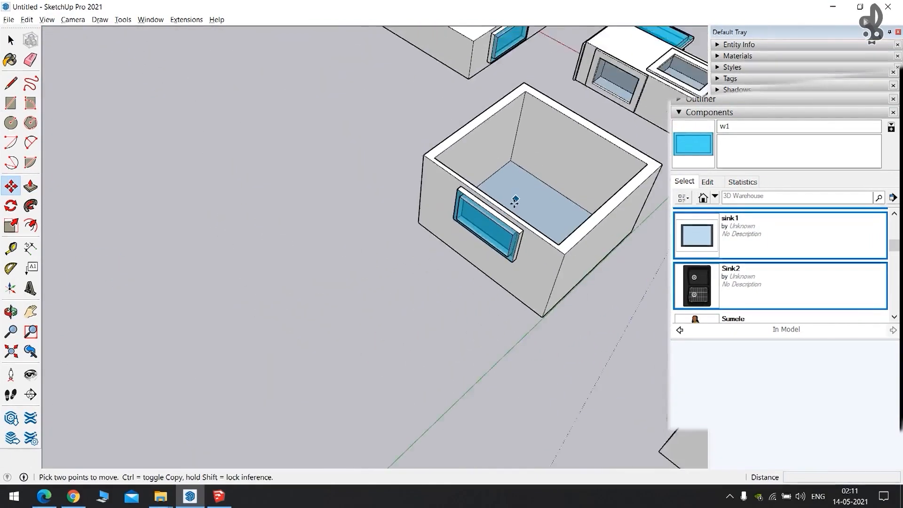
pyautogui.press('shift')
pyautogui.moveTo(489, 247); pyautogui.dragTo(107, 188, button='middle')
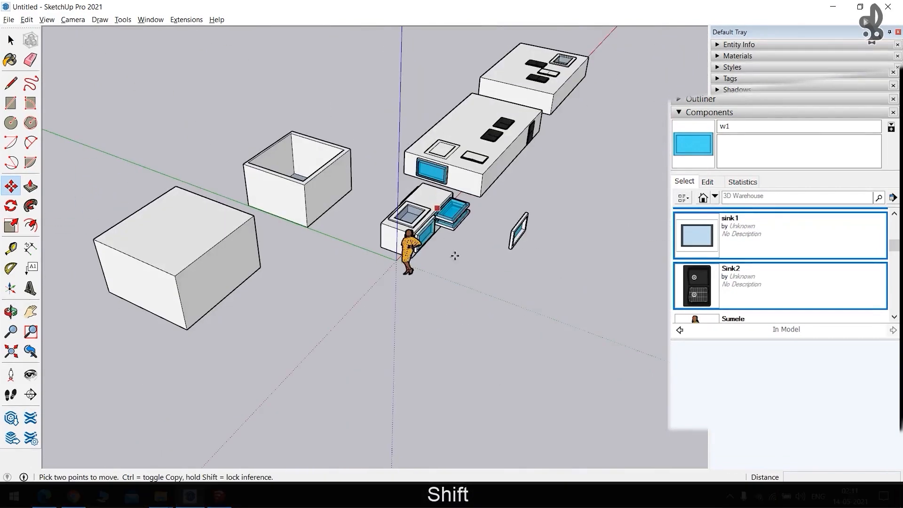
pyautogui.keyDown('shift'); pyautogui.moveTo(446, 241); pyautogui.dragTo(387, 254, button='middle'); pyautogui.keyUp('shift')
pyautogui.scroll(3, 353, 214)
# Turn off Cut opening for the Sink2 component and turn it back on.
pyautogui.press('space')
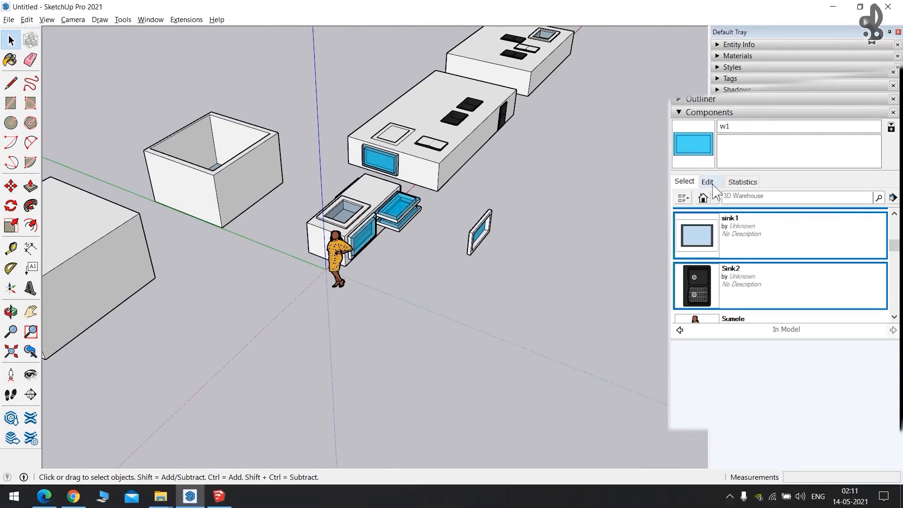
pyautogui.scroll(10, 491, 136)
pyautogui.moveTo(347, 239); pyautogui.dragTo(478, 244, button='middle')
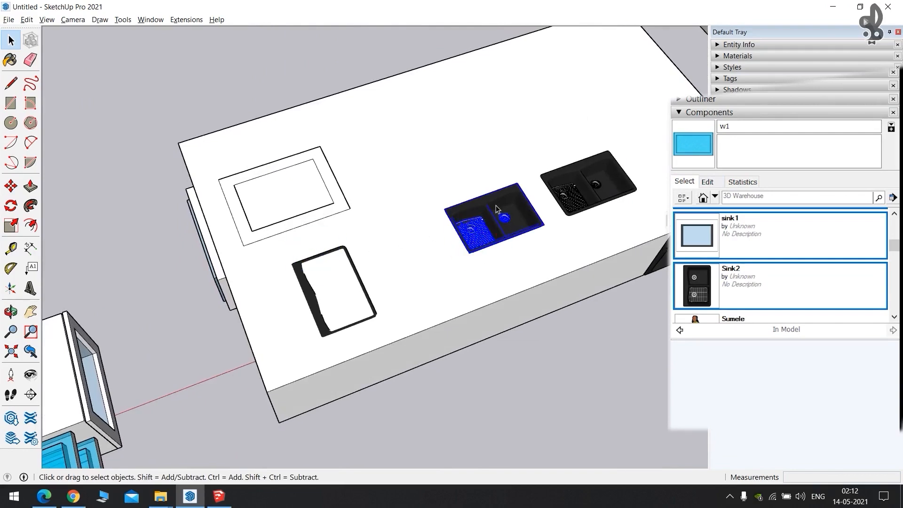
pyautogui.click(705, 282)
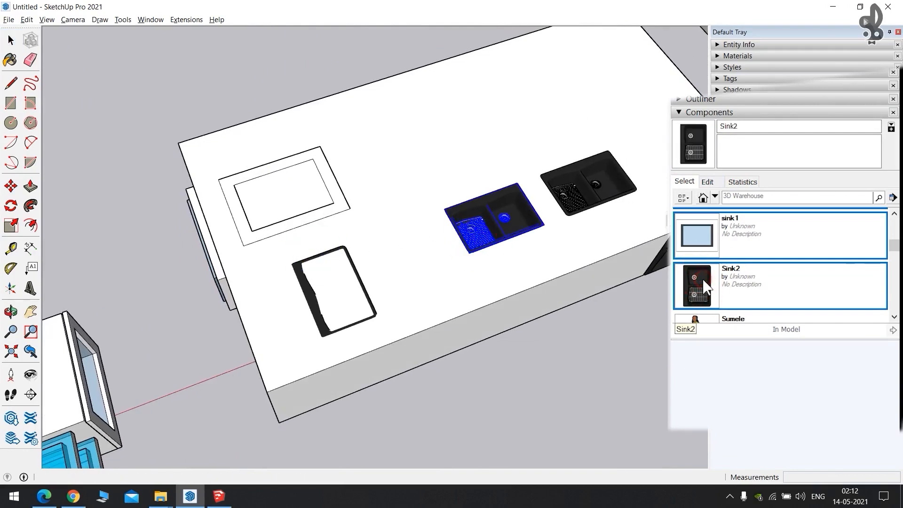
pyautogui.click(707, 183)
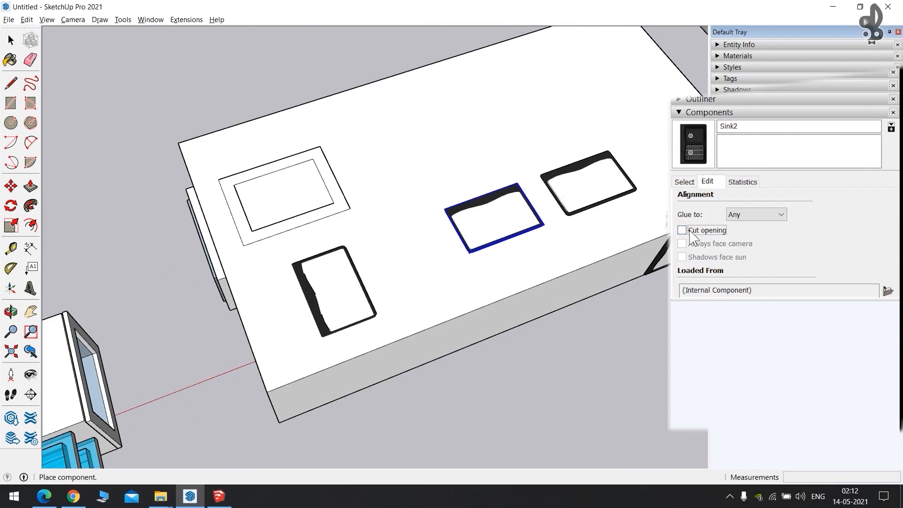
pyautogui.click(682, 231)
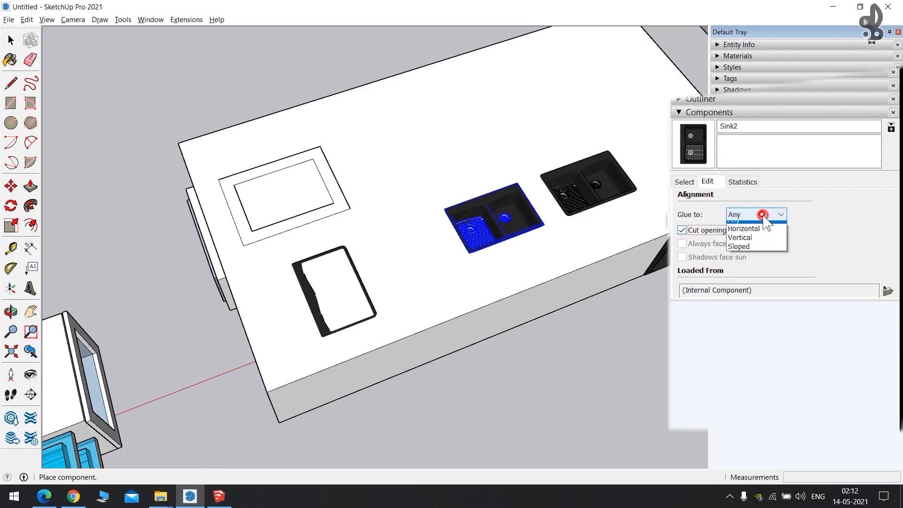
# Try the Horizontal, Vertical and Sloped gluing options for Sink2, and set its gluing back to Any.
pyautogui.click(765, 243)
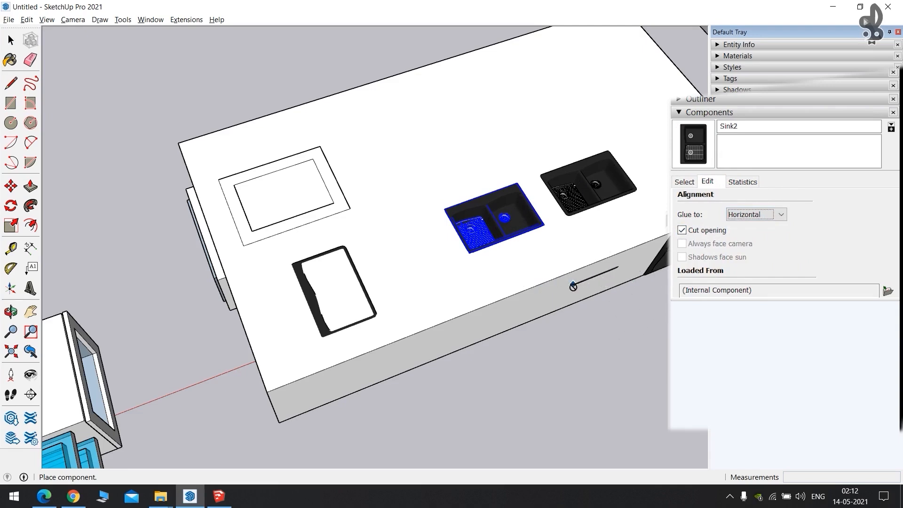
pyautogui.moveTo(201, 339); pyautogui.dragTo(286, 186, button='middle')
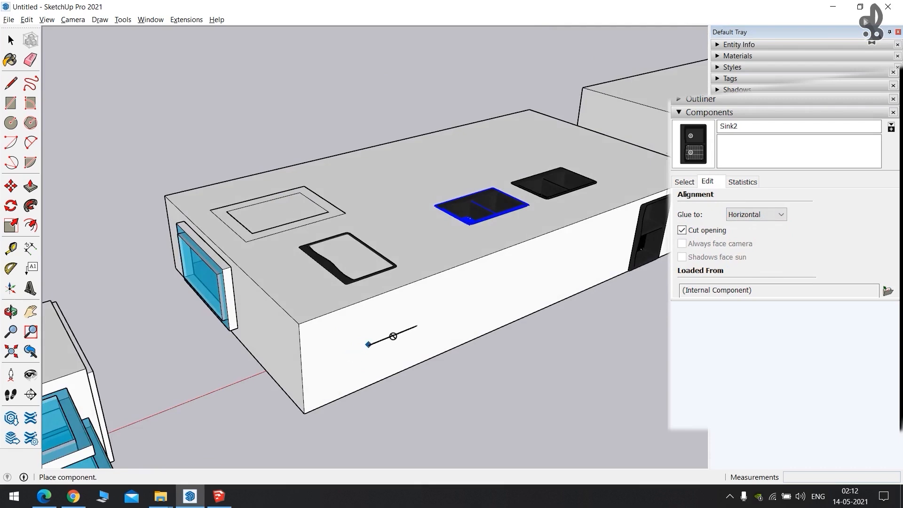
pyautogui.click(757, 215)
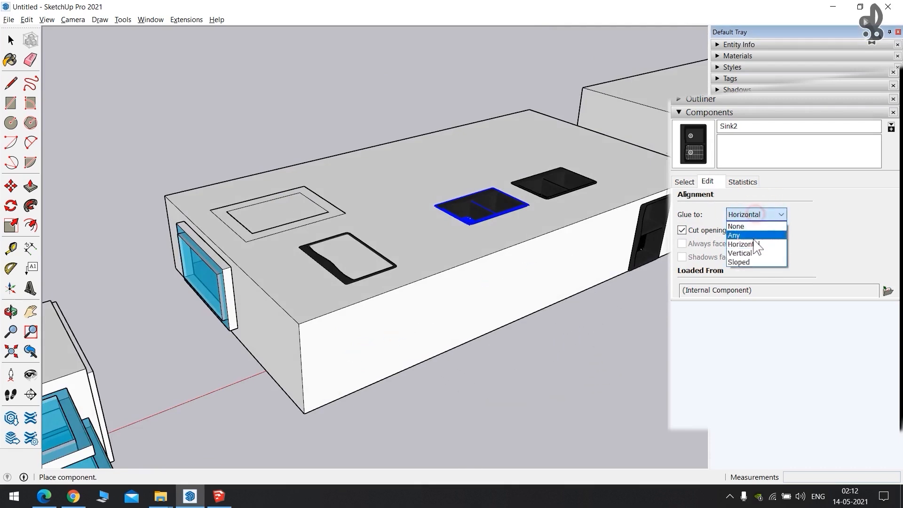
pyautogui.click(752, 253)
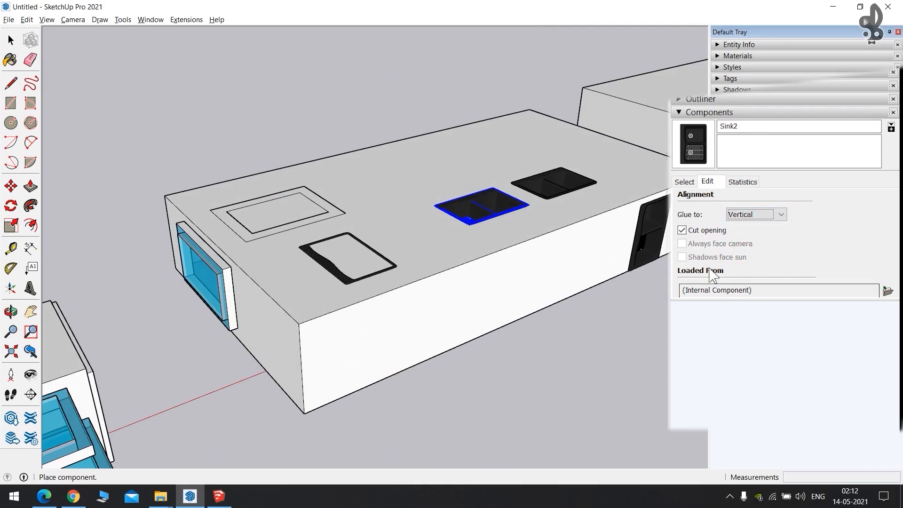
pyautogui.click(760, 215)
pyautogui.click(755, 262)
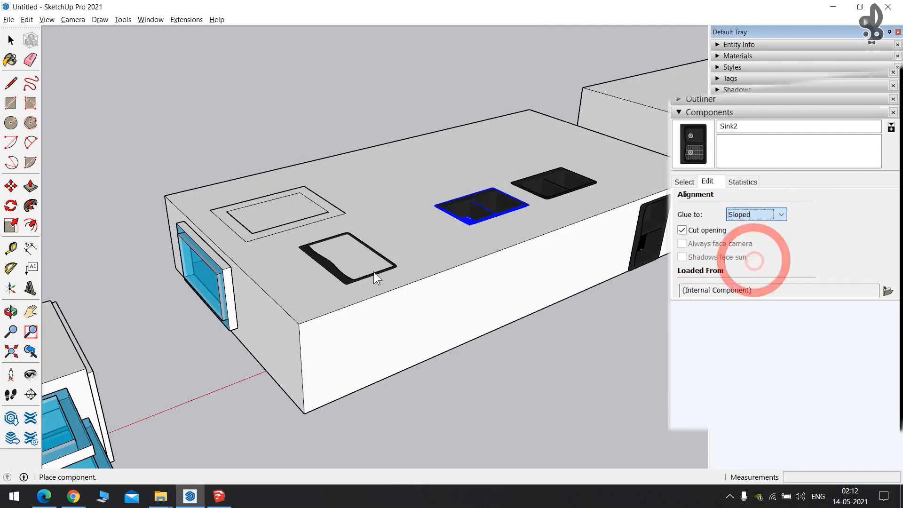
pyautogui.click(757, 216)
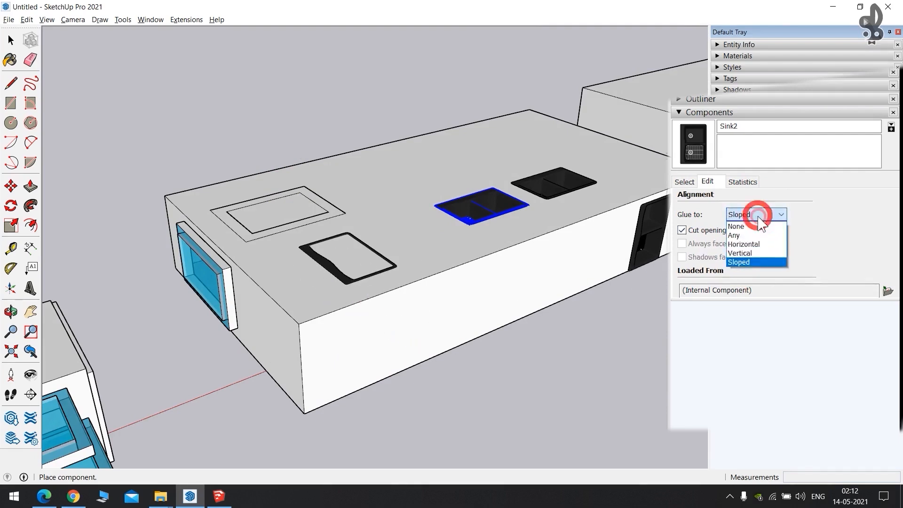
pyautogui.click(744, 235)
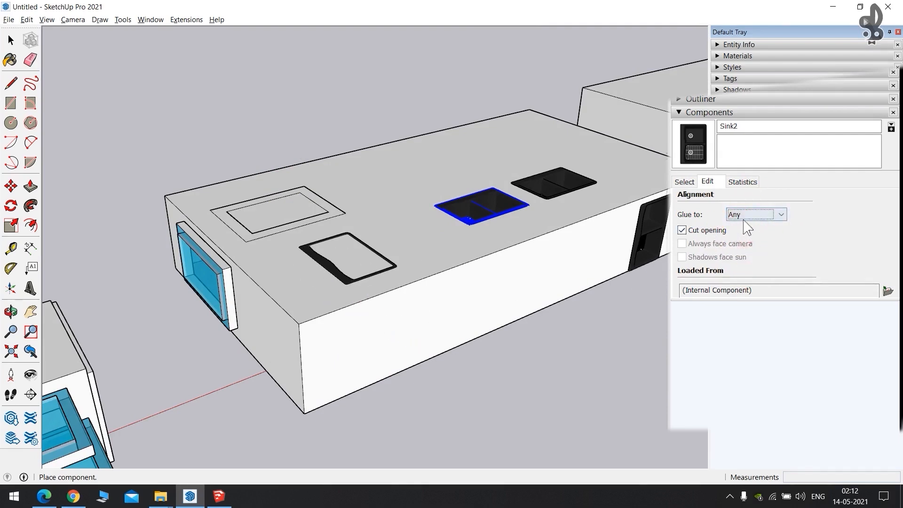
# Review the geometry statistics of the Sink2 component and return to the in-model component list.
pyautogui.click(743, 183)
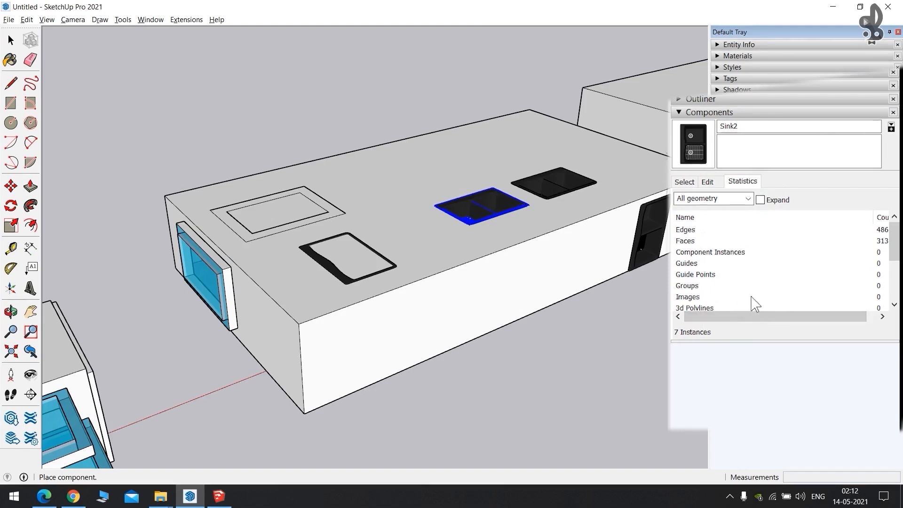
pyautogui.click(708, 181)
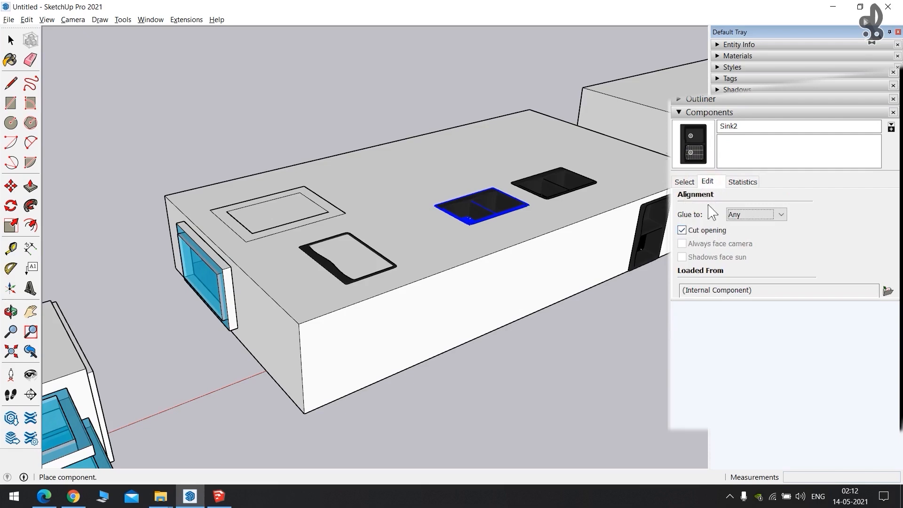
pyautogui.click(687, 183)
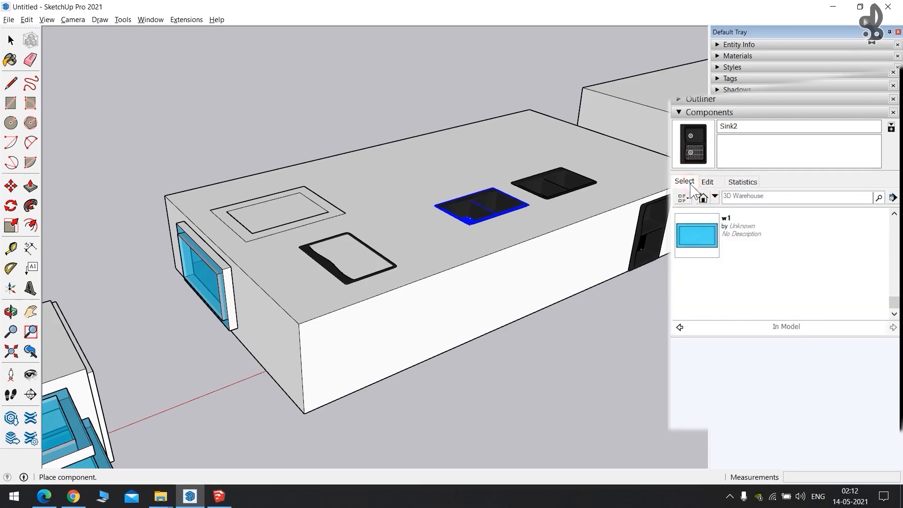
# Try to move the w1 window away from the end face of the large sink block.
pyautogui.scroll(-3, 541, 207)
pyautogui.moveTo(541, 207); pyautogui.dragTo(333, 268, button='middle')
pyautogui.press('space')
pyautogui.scroll(4, 471, 243)
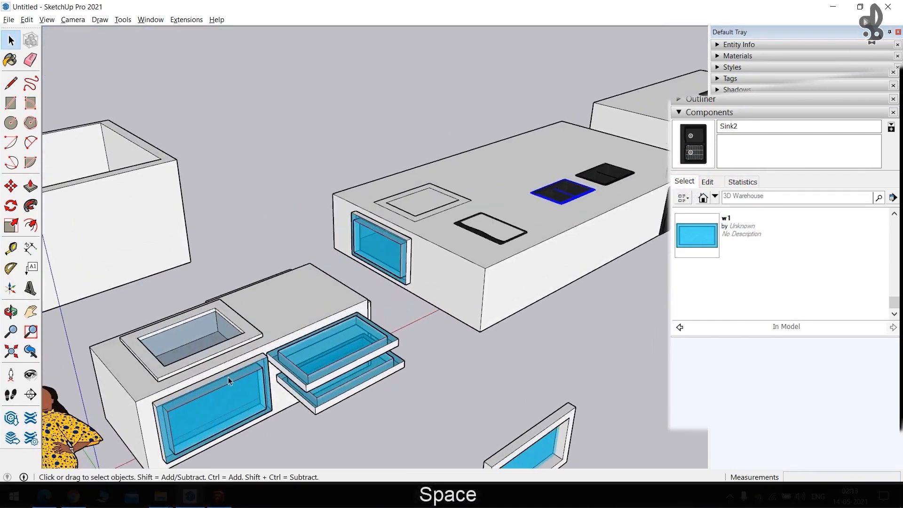
pyautogui.keyDown('shift'); pyautogui.moveTo(471, 243); pyautogui.dragTo(444, 380, button='middle'); pyautogui.keyUp('shift')
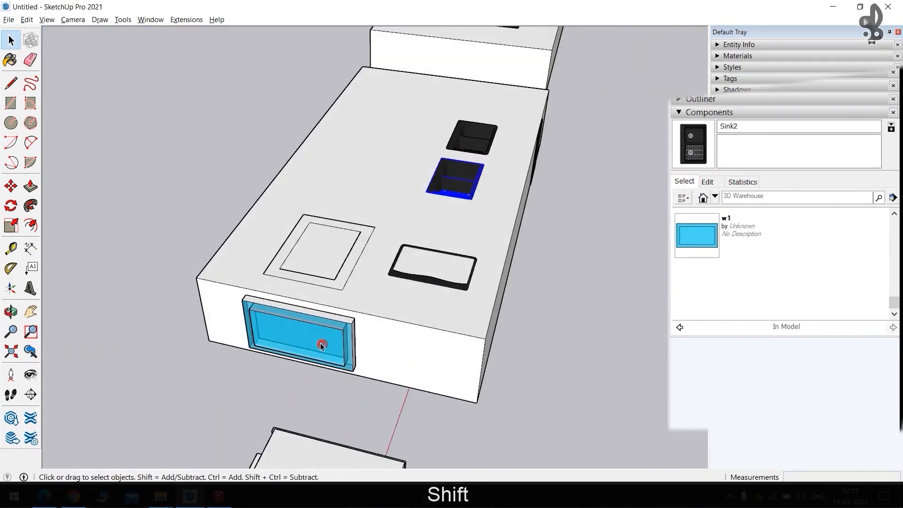
pyautogui.click(303, 333)
pyautogui.scroll(3, 299, 332)
pyautogui.scroll(2, 329, 324)
pyautogui.moveTo(349, 318); pyautogui.dragTo(243, 295, button='middle')
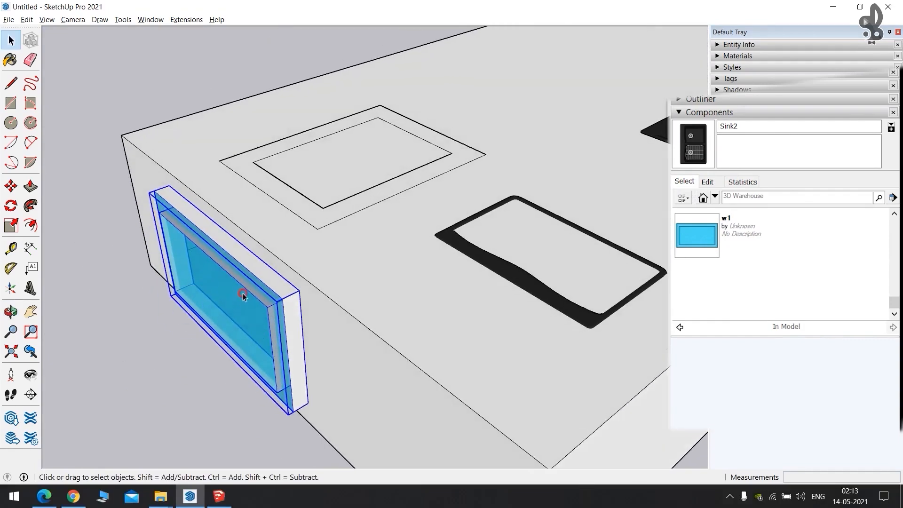
pyautogui.press('m')
pyautogui.click(289, 288)
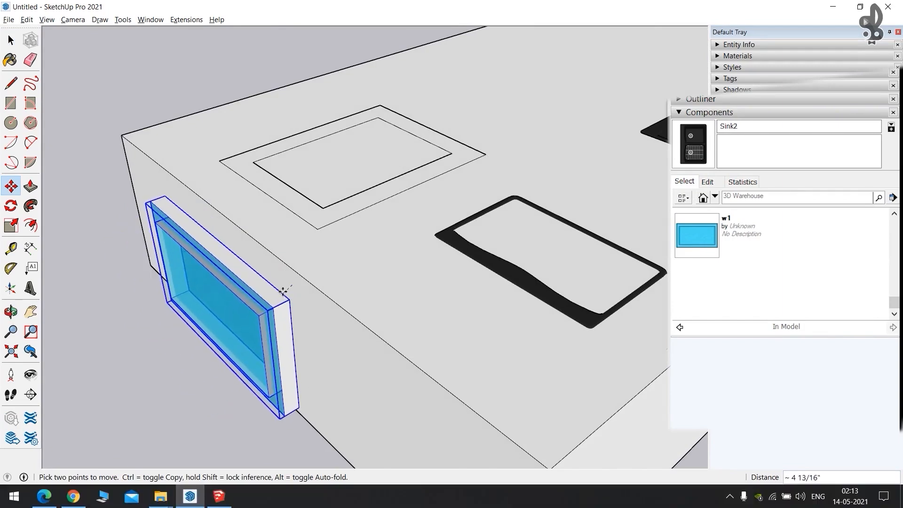
pyautogui.press('Up')
pyautogui.press('Left')
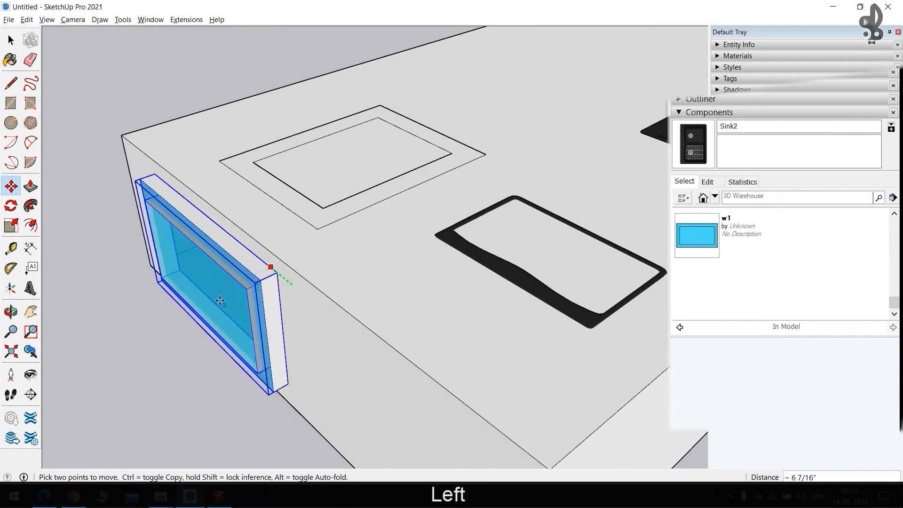
pyautogui.moveTo(332, 329); pyautogui.dragTo(227, 402, button='middle')
pyautogui.moveTo(342, 299); pyautogui.dragTo(168, 329, button='middle')
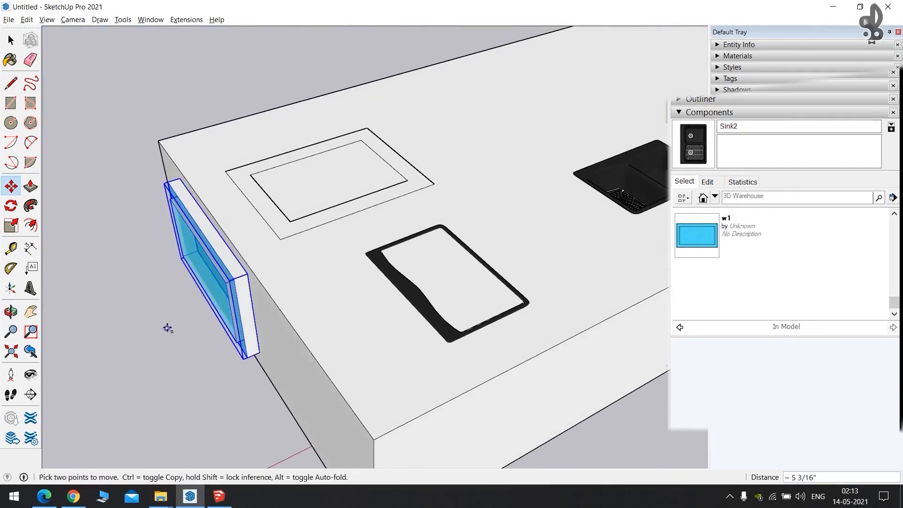
pyautogui.press('Left')
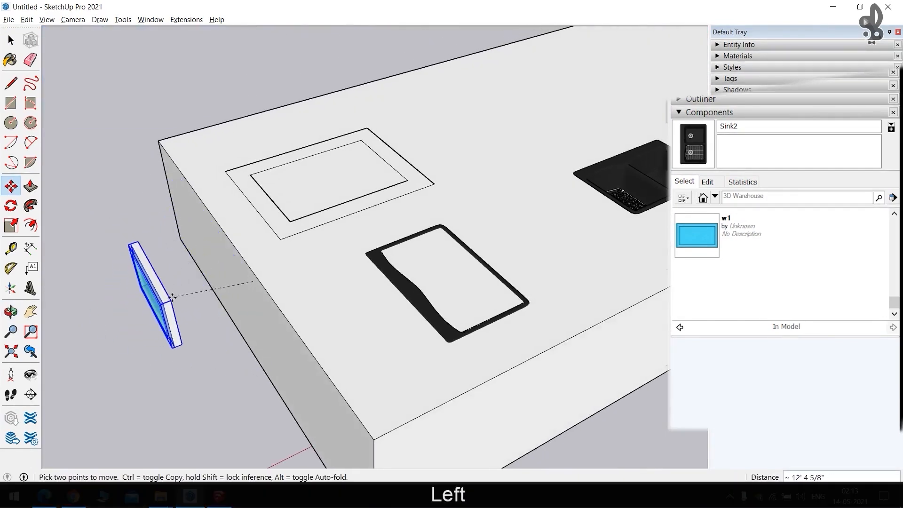
pyautogui.scroll(5, 249, 295)
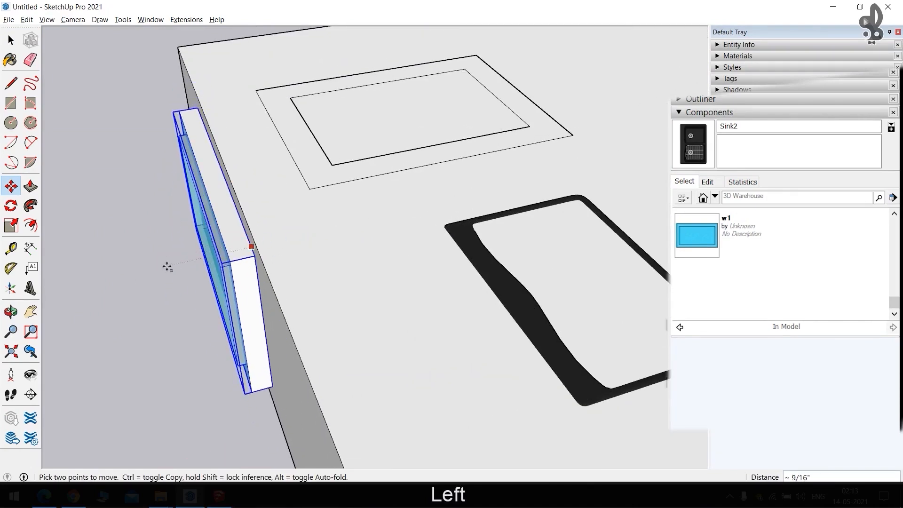
pyautogui.moveTo(184, 233); pyautogui.dragTo(388, 212, button='middle')
pyautogui.press('Escape')
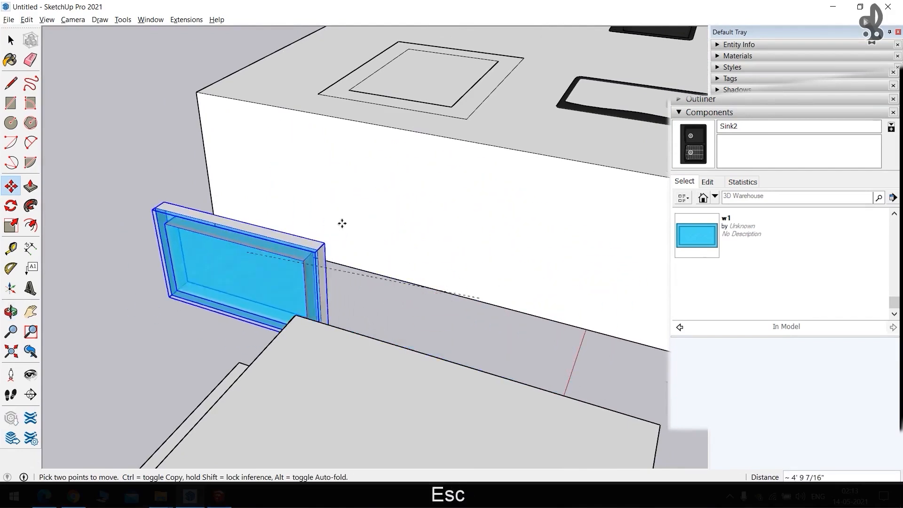
# Try to move the glued w1 window off the block's end face along the red axis.
pyautogui.moveTo(312, 231); pyautogui.dragTo(198, 244, button='middle')
pyautogui.press('Right')
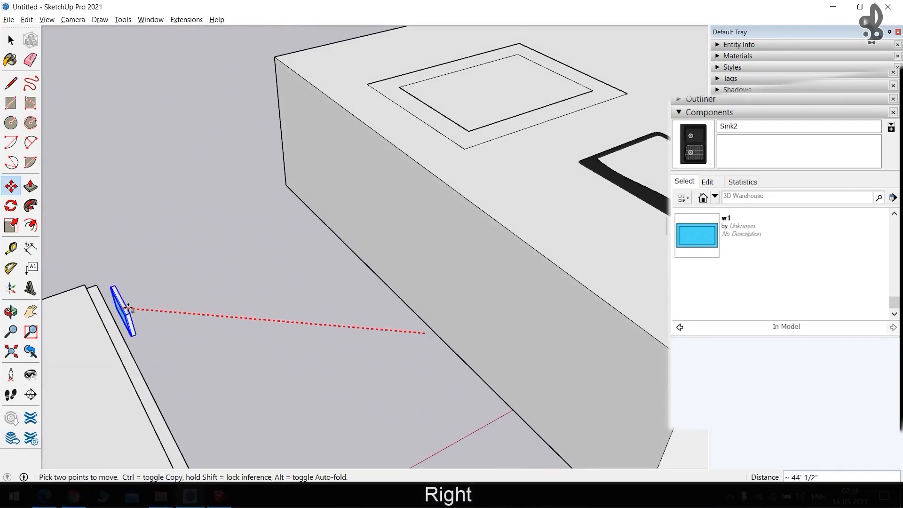
pyautogui.click(408, 197)
pyautogui.moveTo(350, 217); pyautogui.dragTo(199, 234, button='middle')
pyautogui.click(405, 213)
pyautogui.click(415, 216)
pyautogui.moveTo(416, 216)
pyautogui.mouseDown(button='middle')
pyautogui.moveTo(599, 196)
pyautogui.moveTo(500, 161)
pyautogui.moveTo(421, 211)
pyautogui.mouseUp(button='middle')
pyautogui.scroll(2, 501, 165)
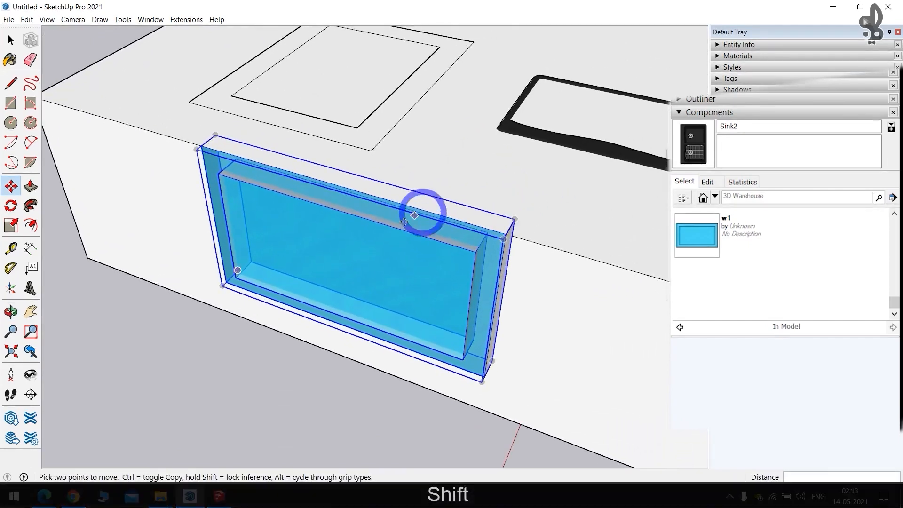
# Unglue the w1 window from the large block's end face and move it outward along the red axis.
pyautogui.hotkey('shift', 'space')
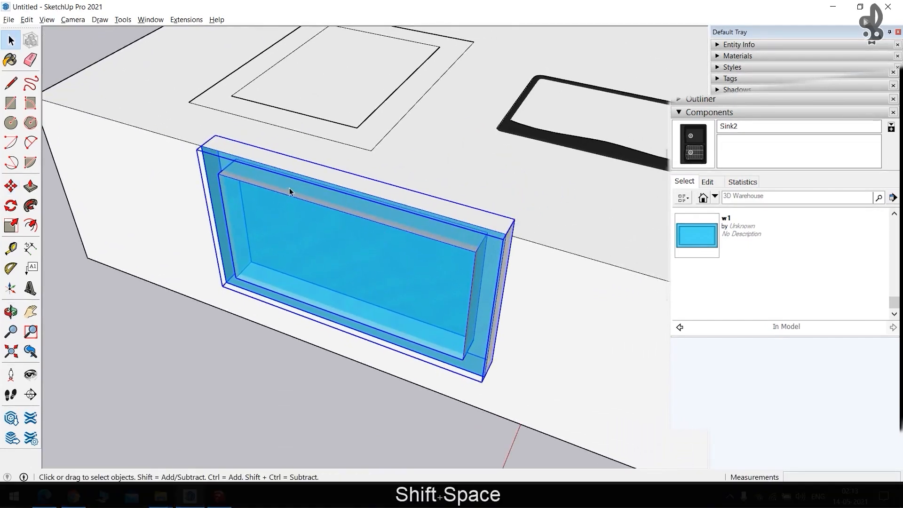
pyautogui.rightClick(264, 164)
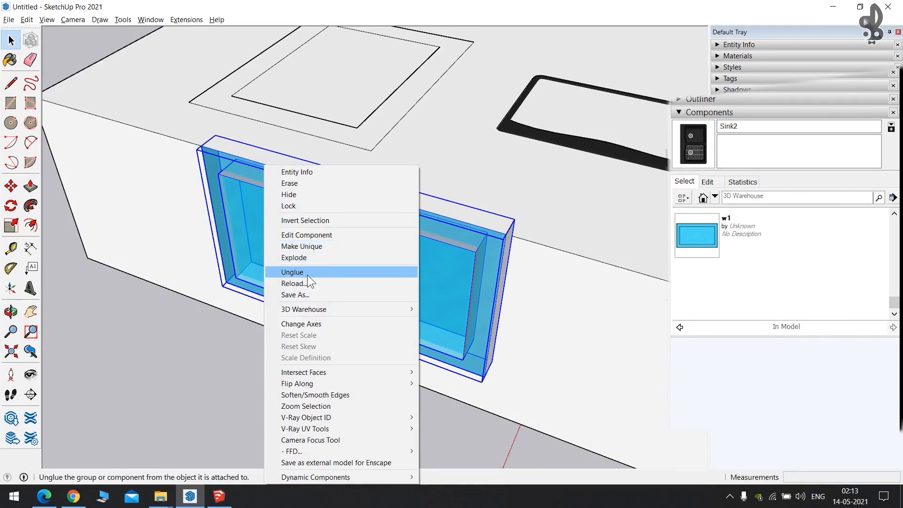
pyautogui.moveTo(307, 275); pyautogui.dragTo(354, 286, button='middle')
pyautogui.press('m')
pyautogui.click(410, 278)
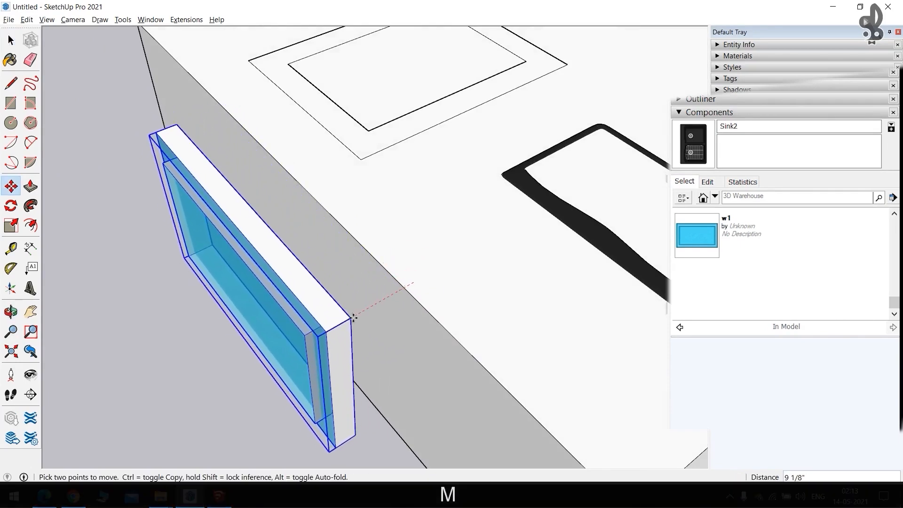
pyautogui.moveTo(324, 282); pyautogui.dragTo(264, 238, button='middle')
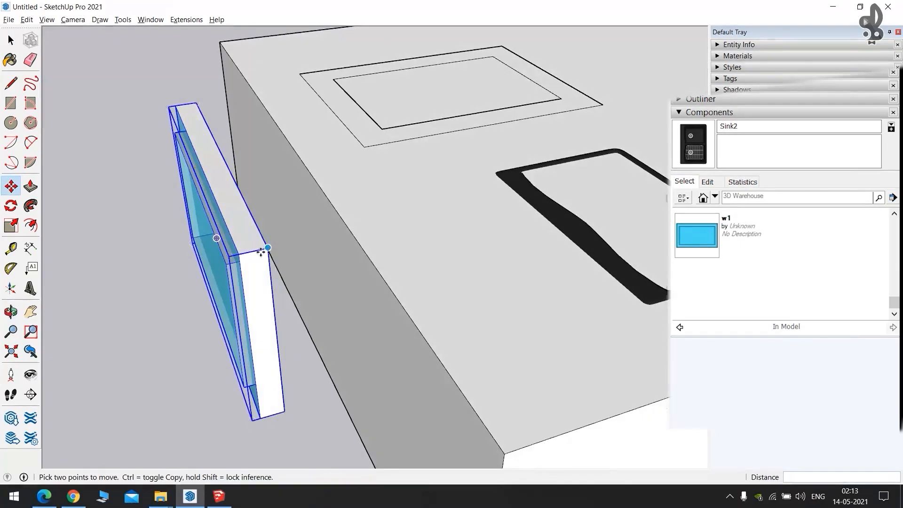
pyautogui.moveTo(339, 238); pyautogui.dragTo(373, 252, button='middle')
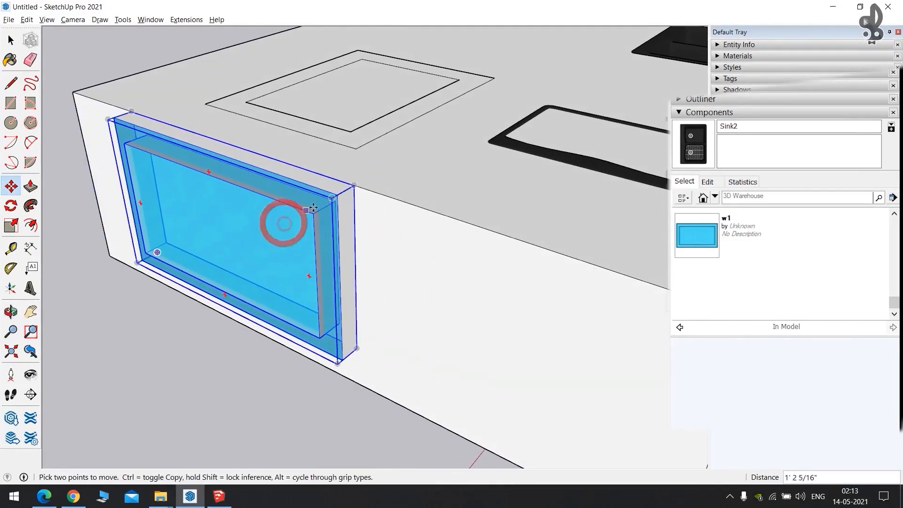
# Try to lift the glued right-hand sink off the large block's top face along the blue axis.
pyautogui.moveTo(261, 218); pyautogui.dragTo(106, 242, button='middle')
pyautogui.scroll(-5, 269, 254)
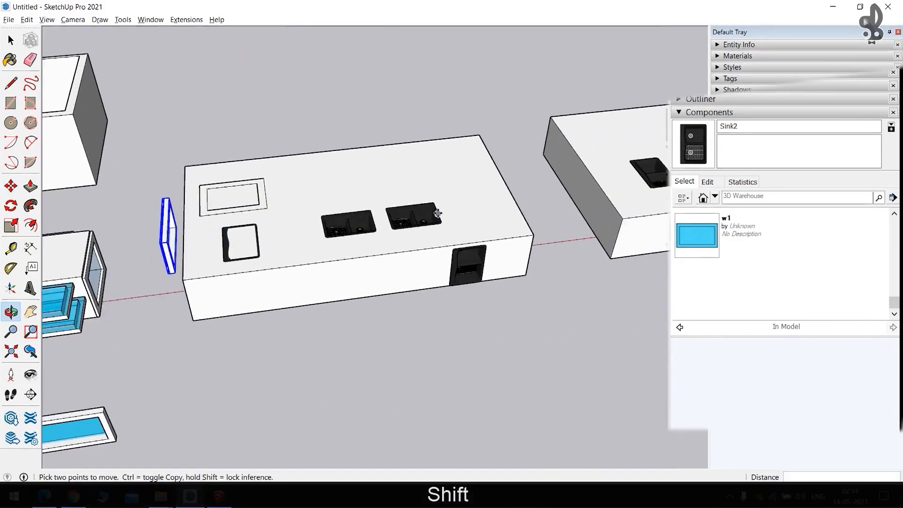
pyautogui.scroll(5, 437, 212)
pyautogui.press('space')
pyautogui.moveTo(373, 227); pyautogui.dragTo(367, 175, button='middle')
pyautogui.click(371, 191)
pyautogui.click(376, 220)
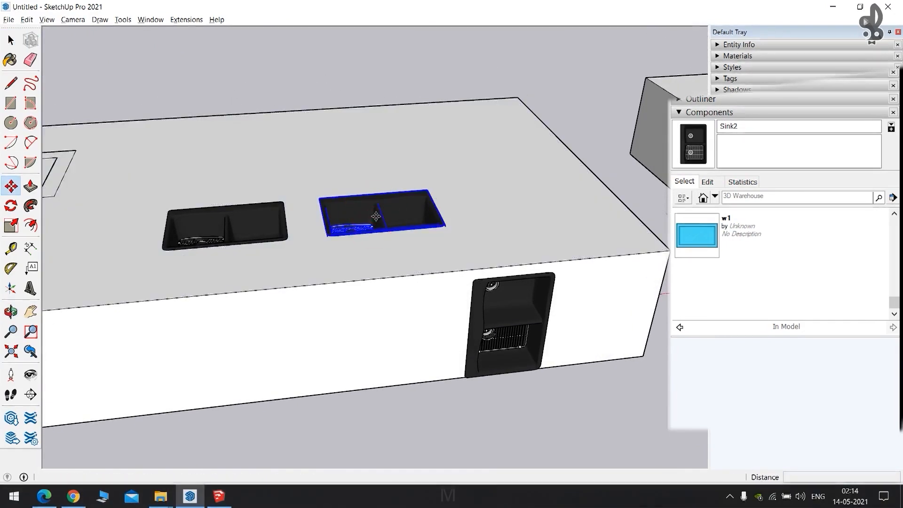
pyautogui.press('m')
pyautogui.click(379, 216)
pyautogui.press('Up')
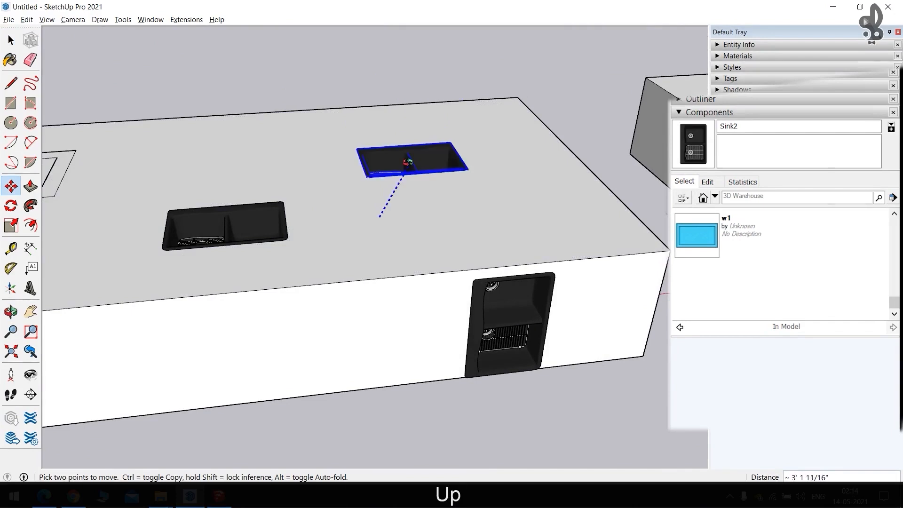
pyautogui.moveTo(409, 164); pyautogui.dragTo(411, 67, button='middle')
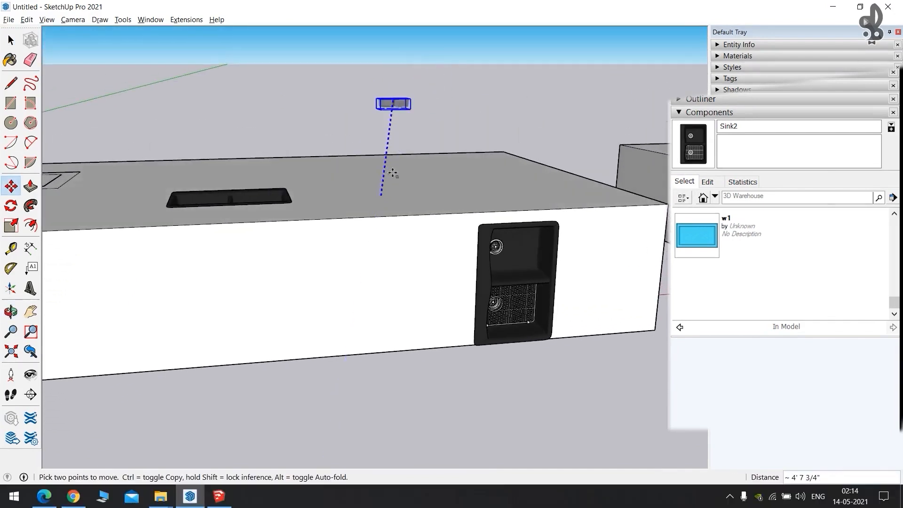
# Try the blue, green and red axis locks while moving the glued right-hand sink, and leave it in its original place.
pyautogui.press('Up')
pyautogui.press('Left')
pyautogui.press('Right')
pyautogui.press('Up')
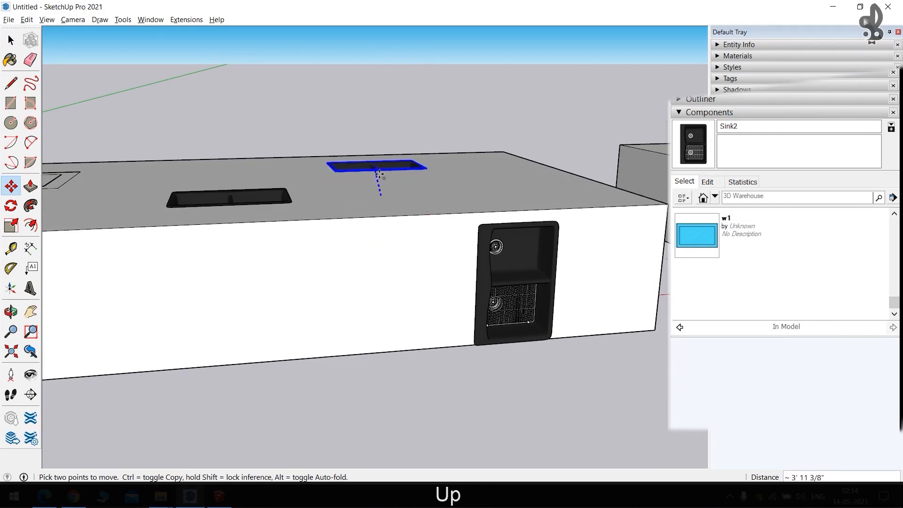
pyautogui.moveTo(403, 195); pyautogui.dragTo(381, 248, button='middle')
pyautogui.click(376, 210)
pyautogui.press('space')
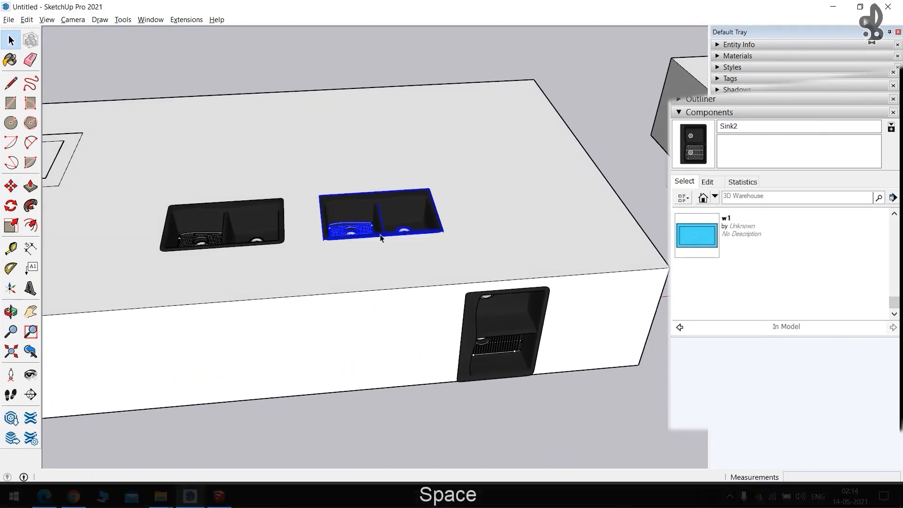
# Unglue the right-hand sink from the large block's top face and raise it about 1' 4" along the blue axis.
pyautogui.rightClick(374, 207)
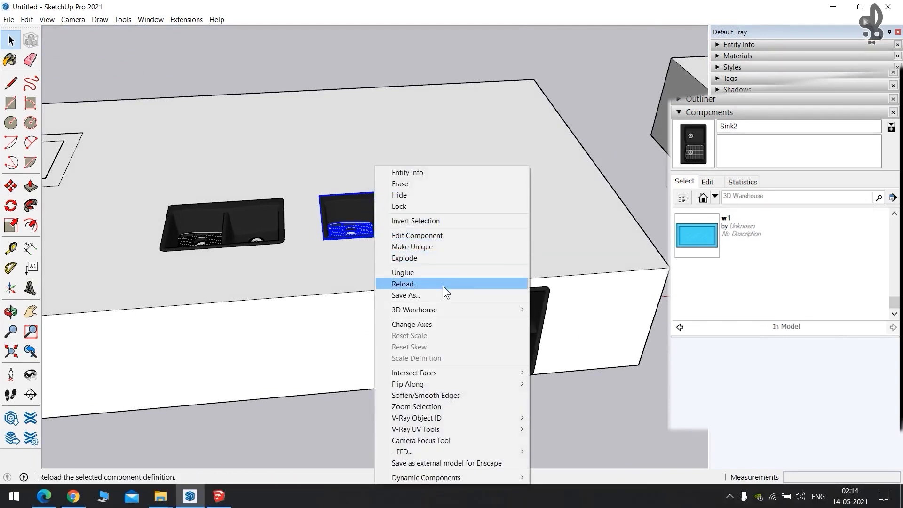
pyautogui.click(403, 272)
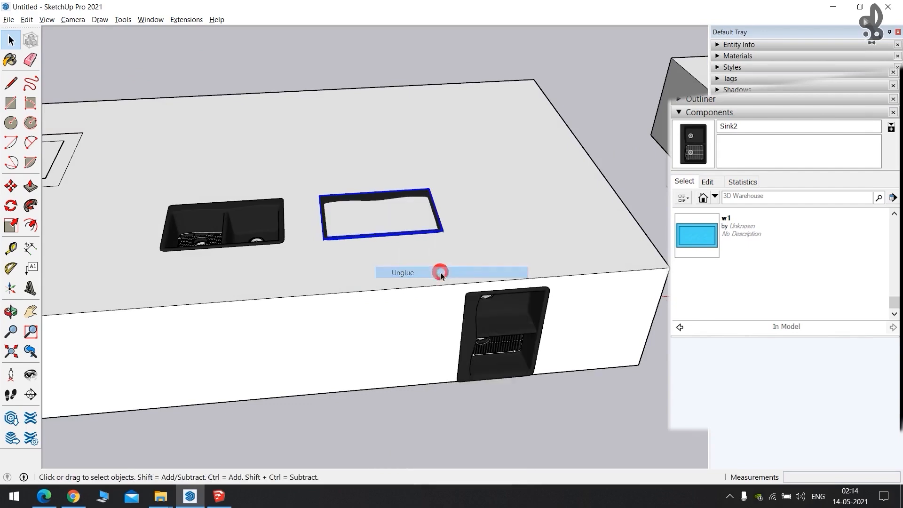
pyautogui.scroll(3, 409, 235)
pyautogui.press('m')
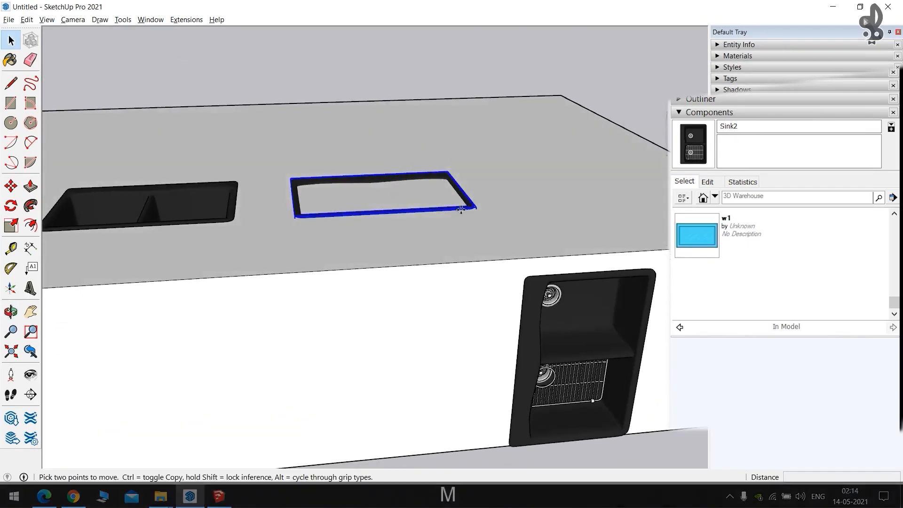
pyautogui.click(457, 188)
pyautogui.press('Up')
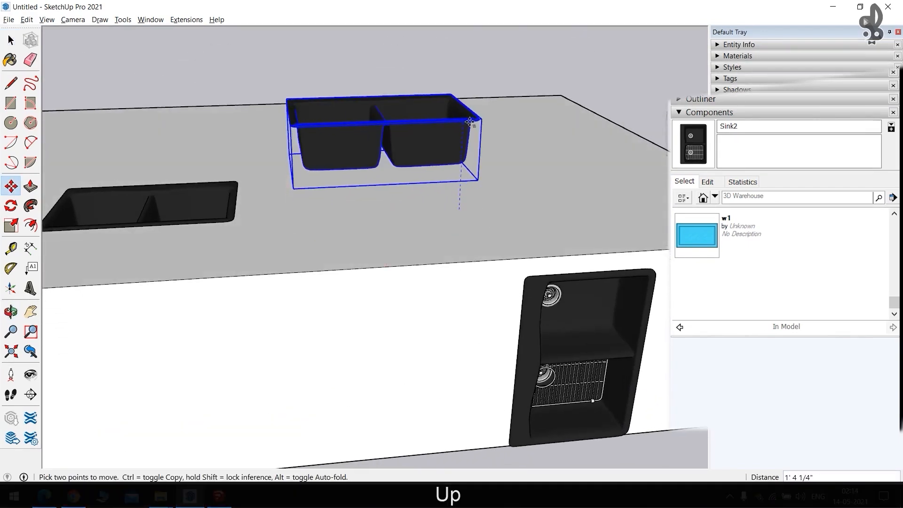
pyautogui.moveTo(469, 154); pyautogui.dragTo(439, 272, button='middle')
pyautogui.scroll(-2, 384, 252)
pyautogui.scroll(2, 351, 221)
pyautogui.scroll(-3, 367, 221)
pyautogui.moveTo(395, 234)
pyautogui.mouseDown(button='middle')
pyautogui.moveTo(351, 170)
pyautogui.moveTo(410, 223)
pyautogui.moveTo(365, 147)
pyautogui.mouseUp(button='middle')
pyautogui.scroll(-3, 411, 225)
pyautogui.scroll(3, 385, 197)
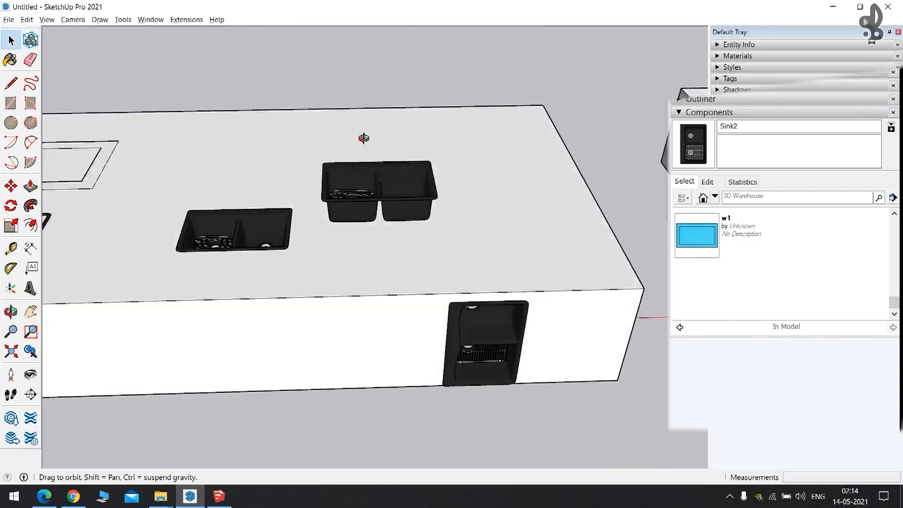